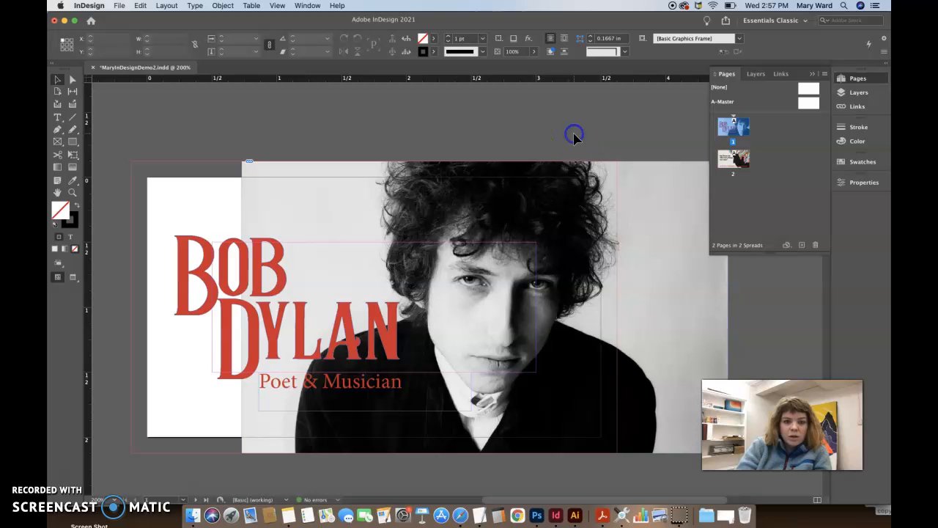
Crop the right side of the portrait photo's frame to the bleed guide, making the frame about 2.895 in wide
click(622, 206)
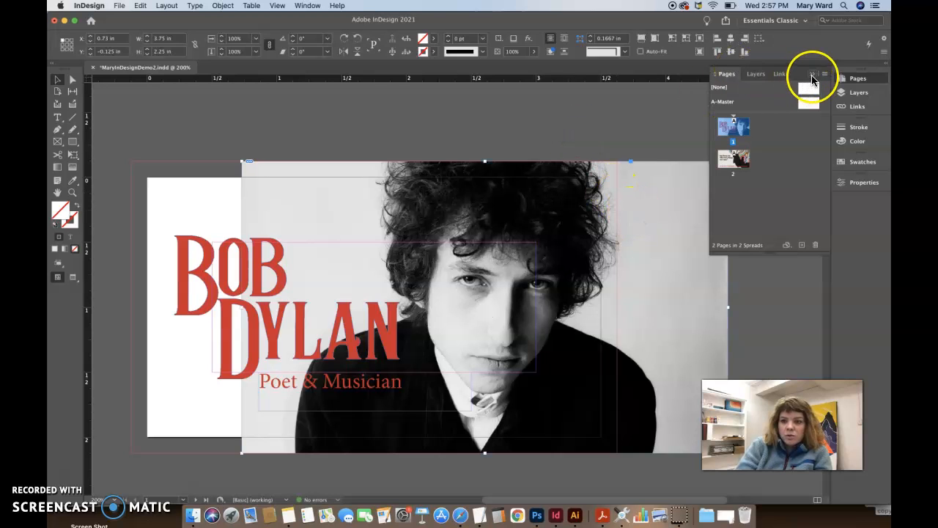
click(812, 74)
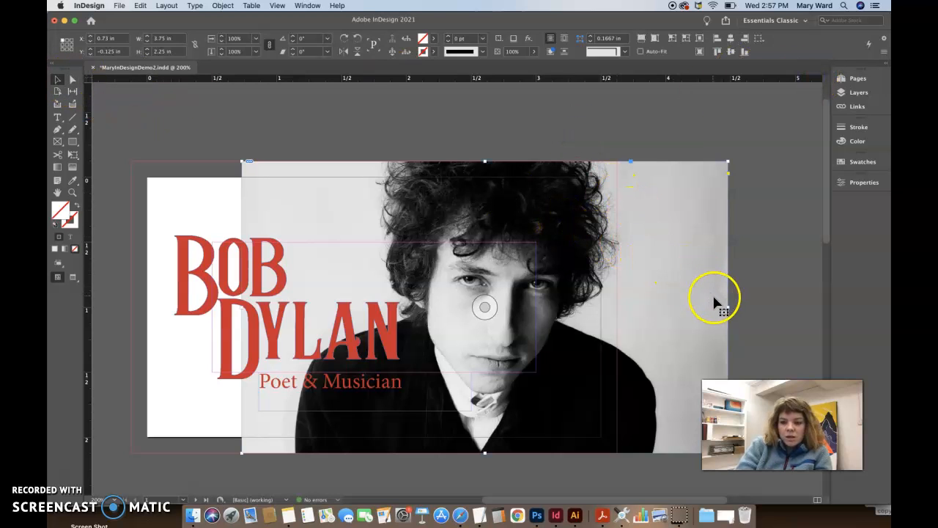
key(w)
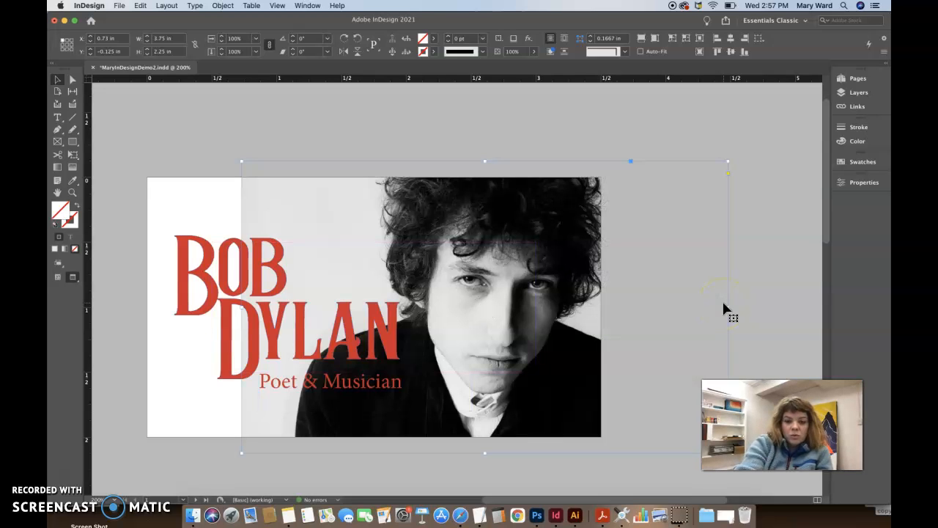
key(w)
click(725, 310)
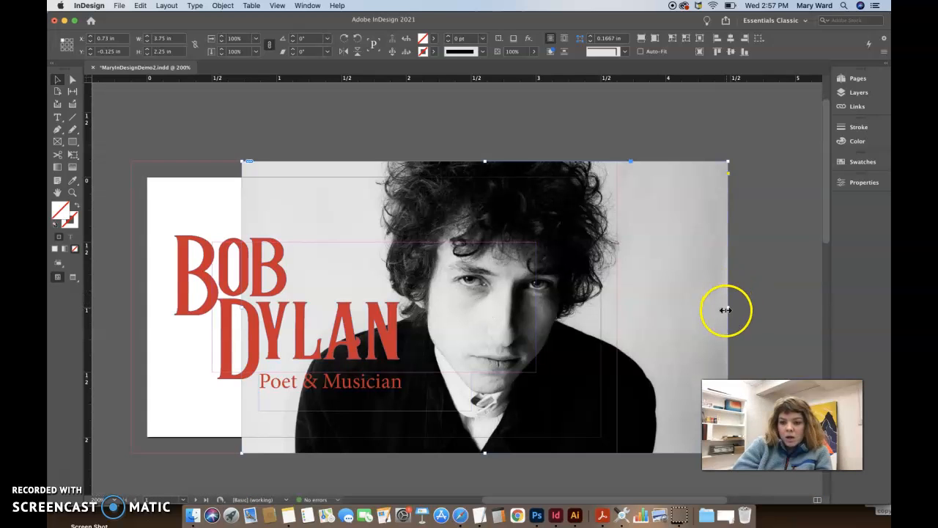
drag(729, 308, 619, 304)
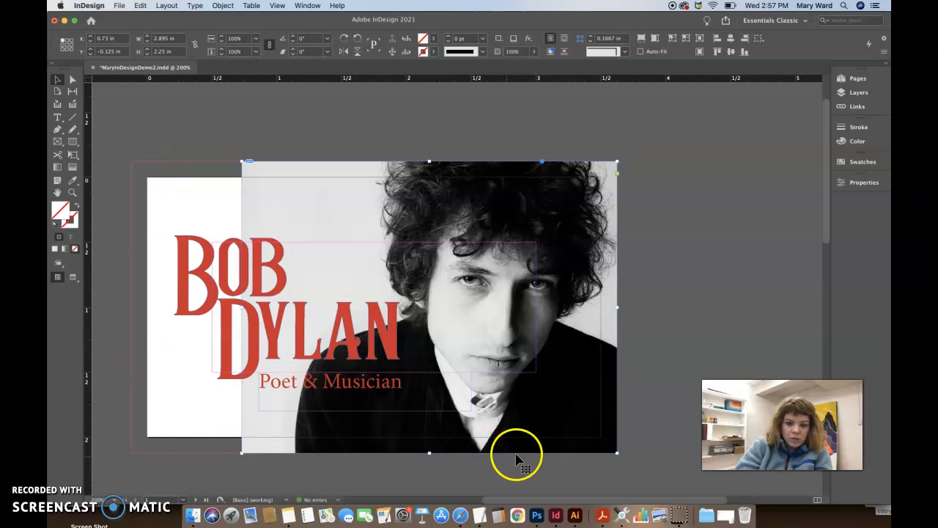
Duplicate the portrait photo and crop the copy to a plain grey background strip about 0.4 in wide and 0.945 in high
click(206, 113)
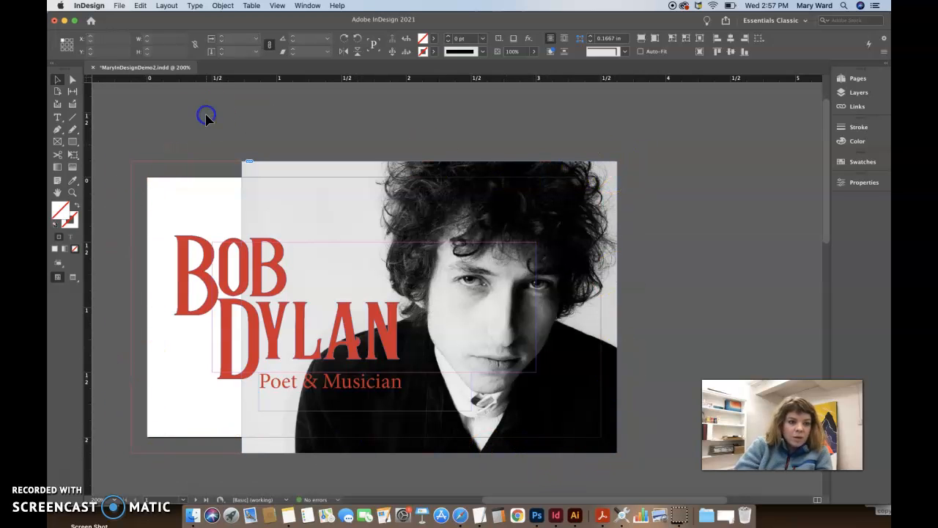
click(298, 230)
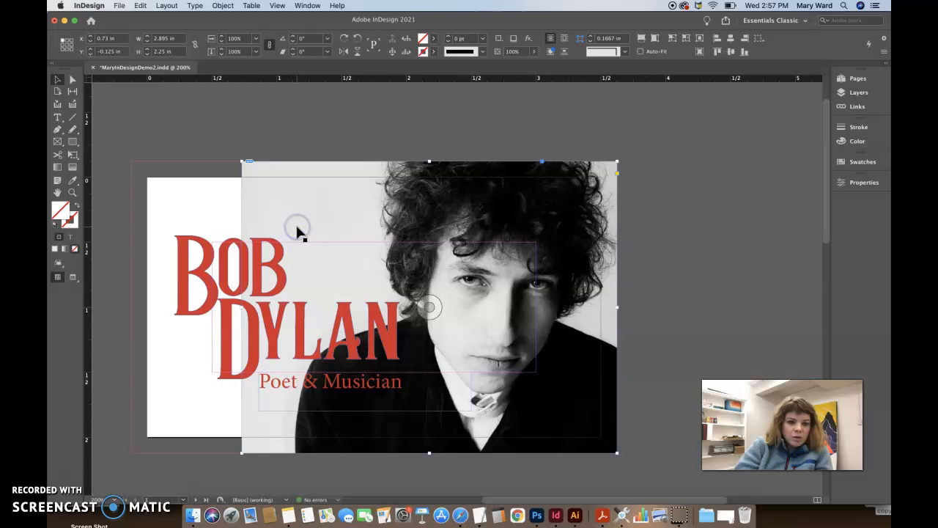
drag(297, 230, 235, 315)
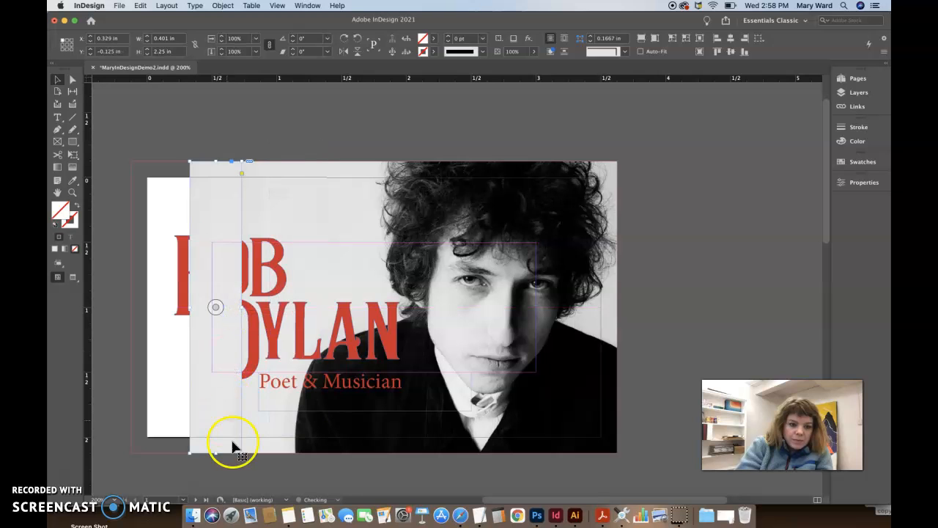
drag(218, 454, 209, 282)
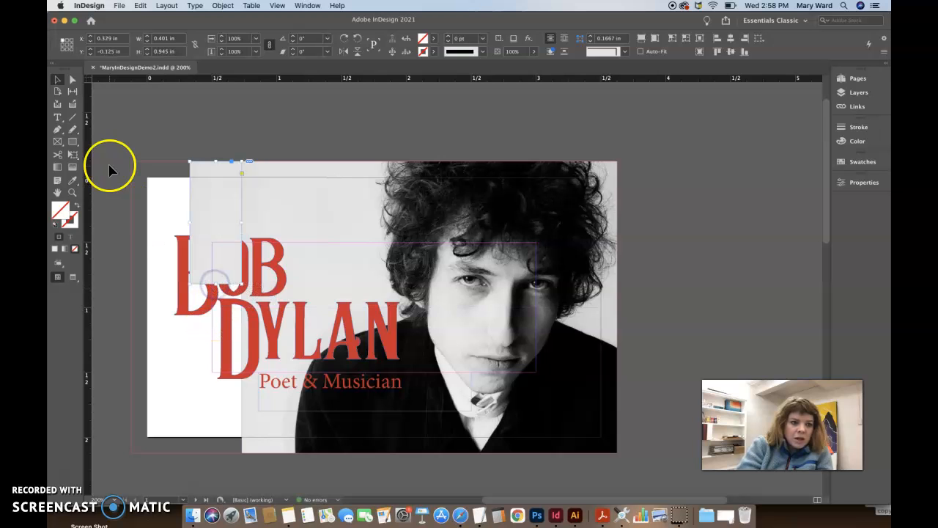
Scale the background strip with the Free Transform tool to about 0.95 by 2.24 in, covering the card's white area
click(72, 157)
click(199, 262)
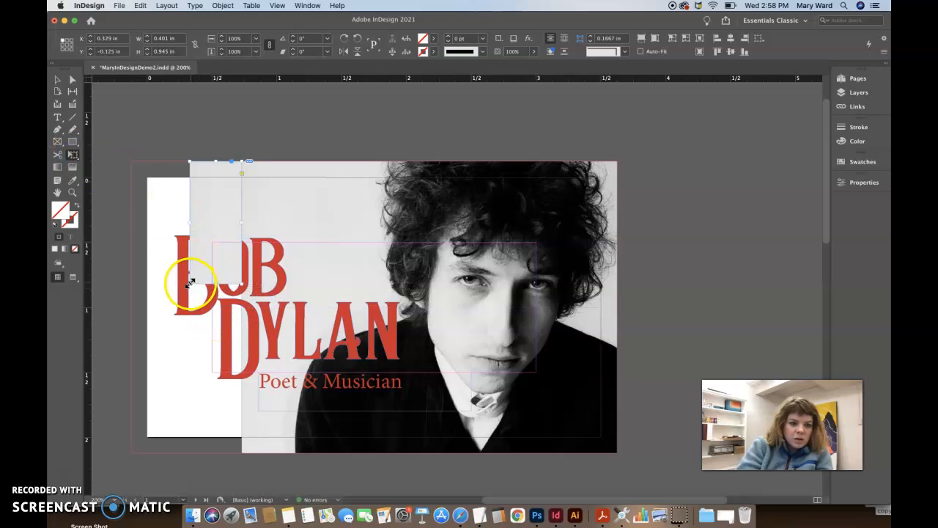
click(190, 283)
drag(190, 284, 119, 452)
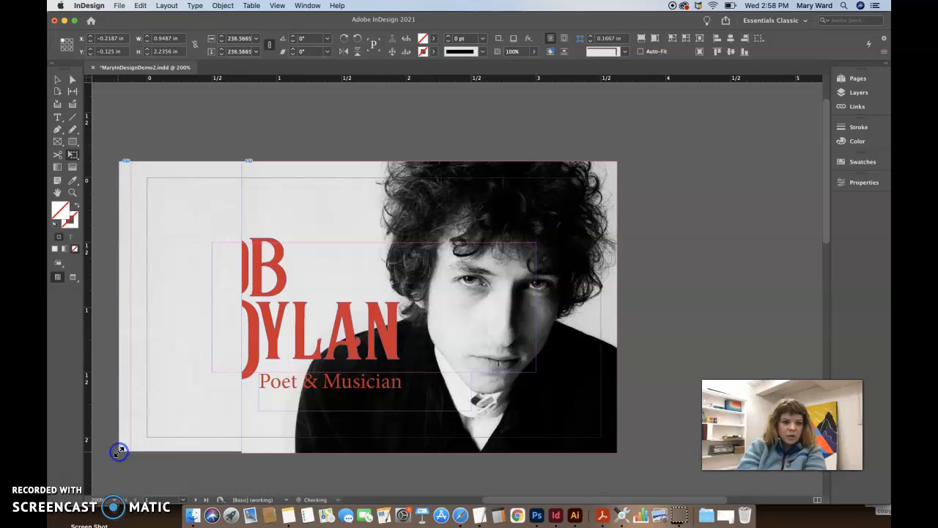
Crop the background strip's outer edge to the left bleed guide, making it 0.855 in wide
click(58, 79)
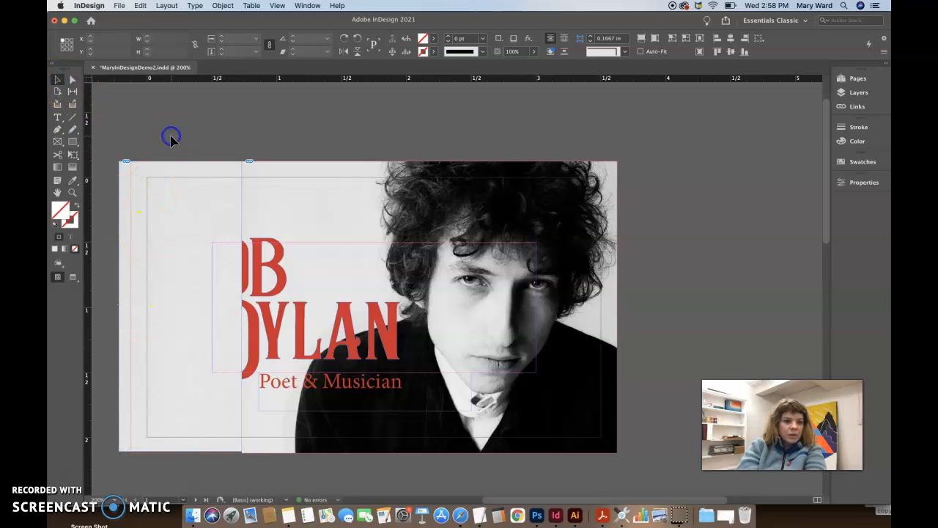
click(126, 102)
click(148, 193)
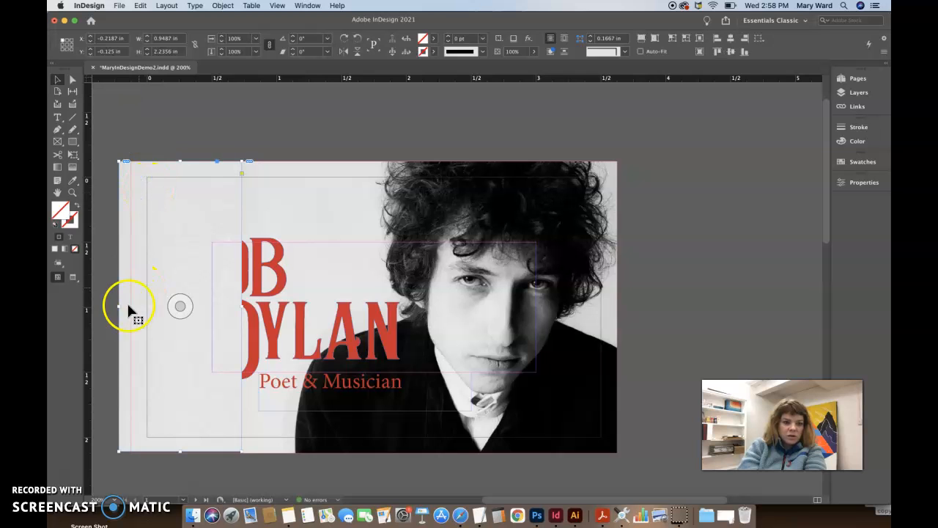
drag(119, 306, 131, 306)
Enlarge the background strip to about 2.255 in high to reach the bottom bleed and align it at X -0.125 in
click(74, 155)
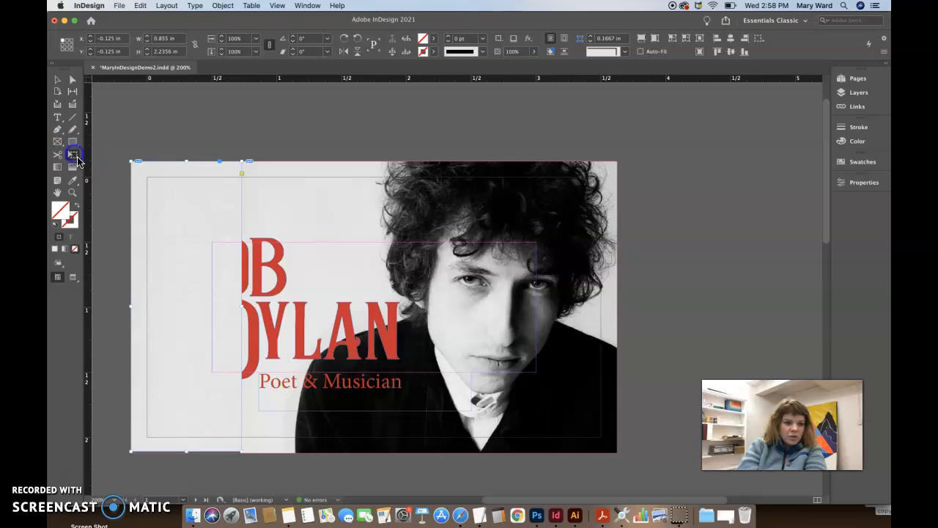
drag(187, 449, 187, 454)
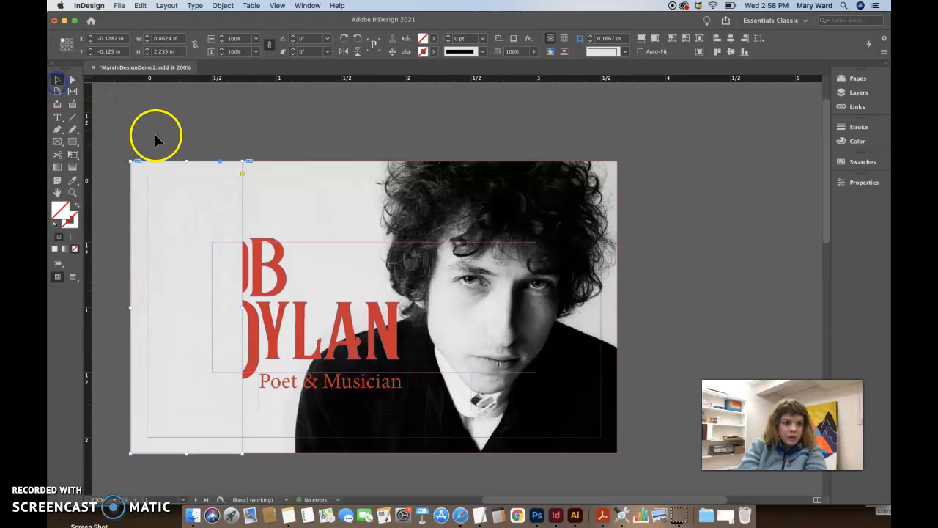
key(Left)
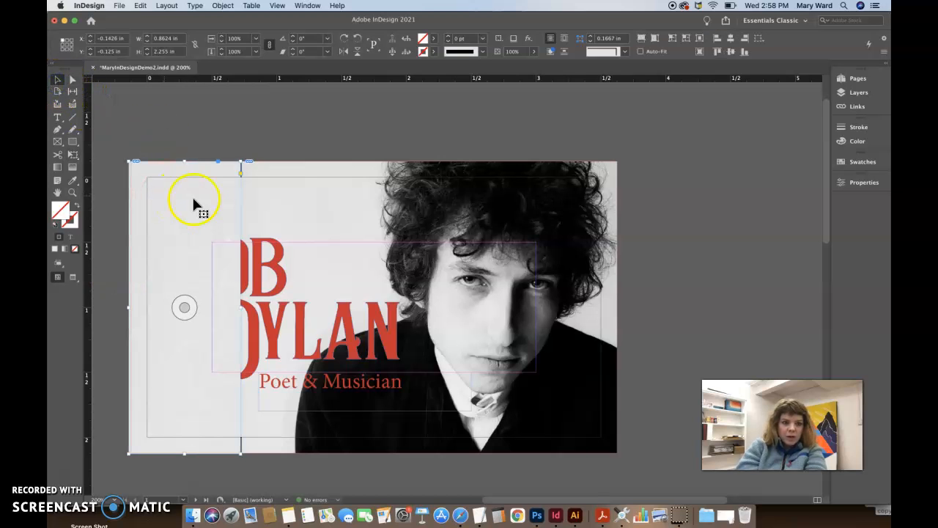
drag(199, 203, 202, 201)
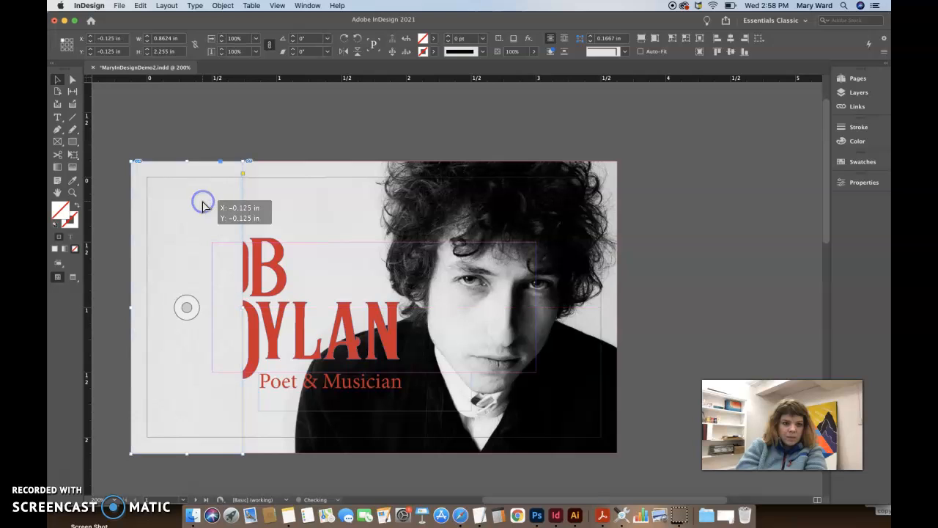
Place the background strip behind the Bob Dylan title text and preview the card without guides
click(863, 183)
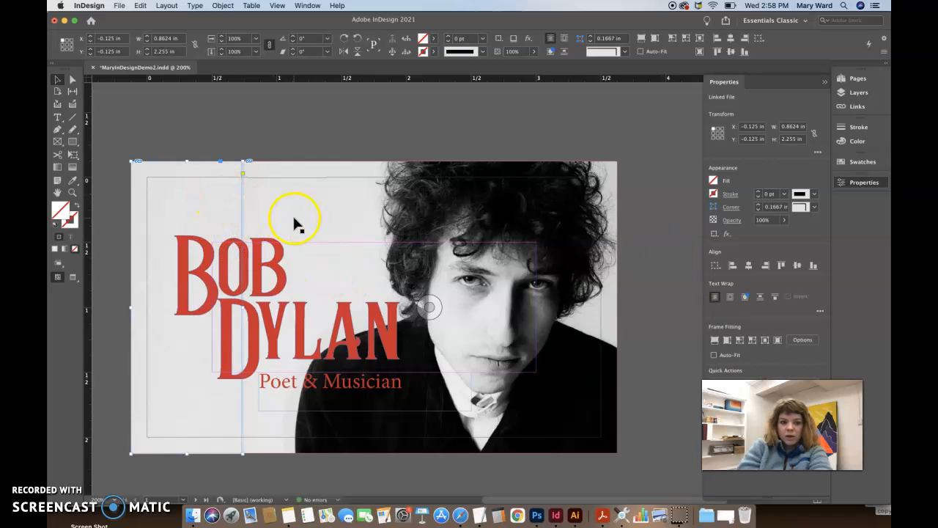
click(286, 132)
key(w)
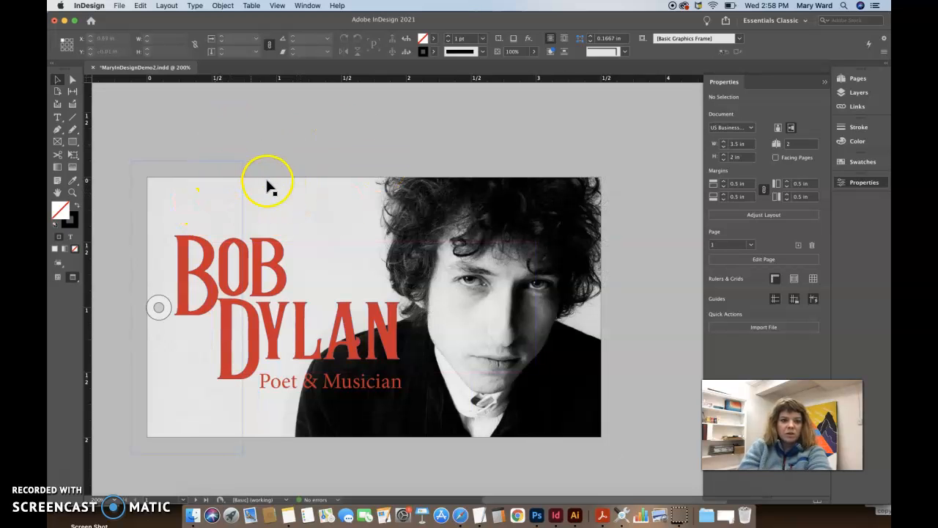
click(335, 134)
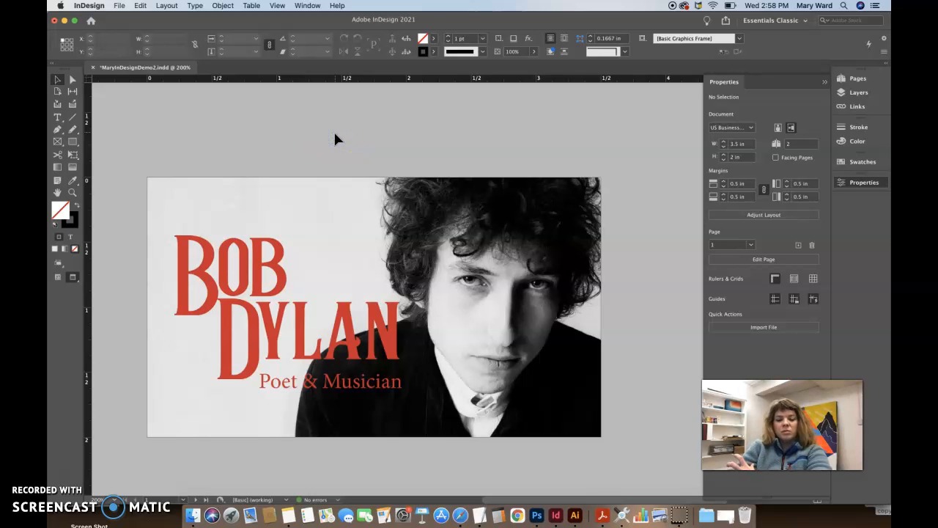
Flip the background strip horizontally, move it back over the card's left side and check the card in preview mode
click(224, 192)
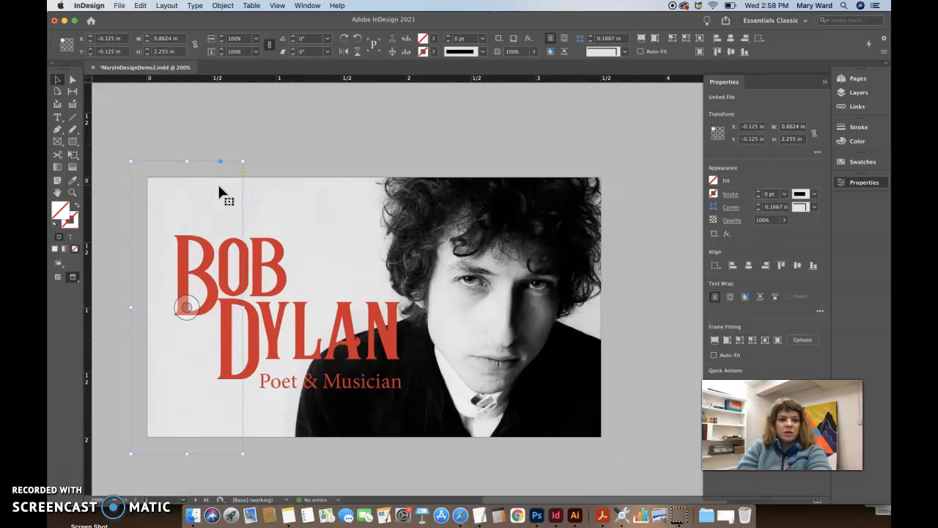
click(344, 52)
drag(102, 198, 226, 189)
click(248, 131)
key(w)
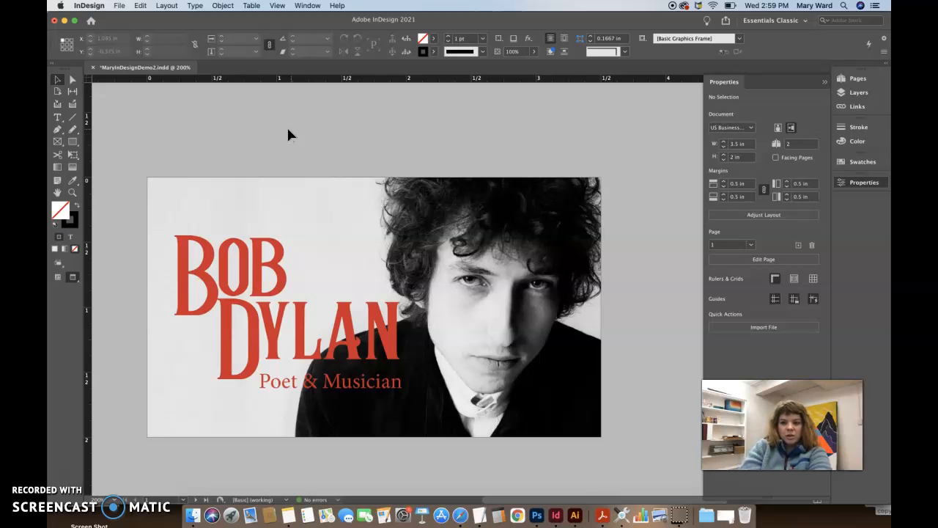
Review the finished front of the business card and its back on page 2
click(824, 82)
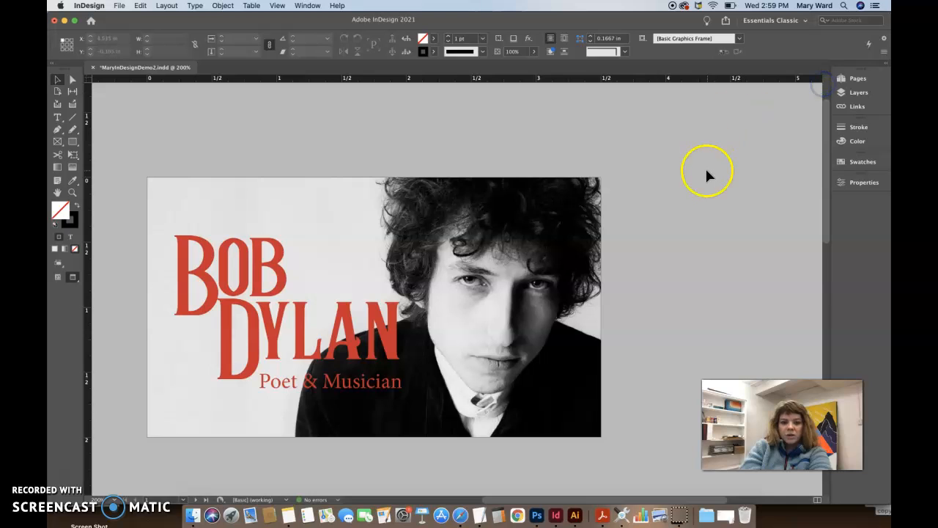
key(super+minus)
key(super+minus)
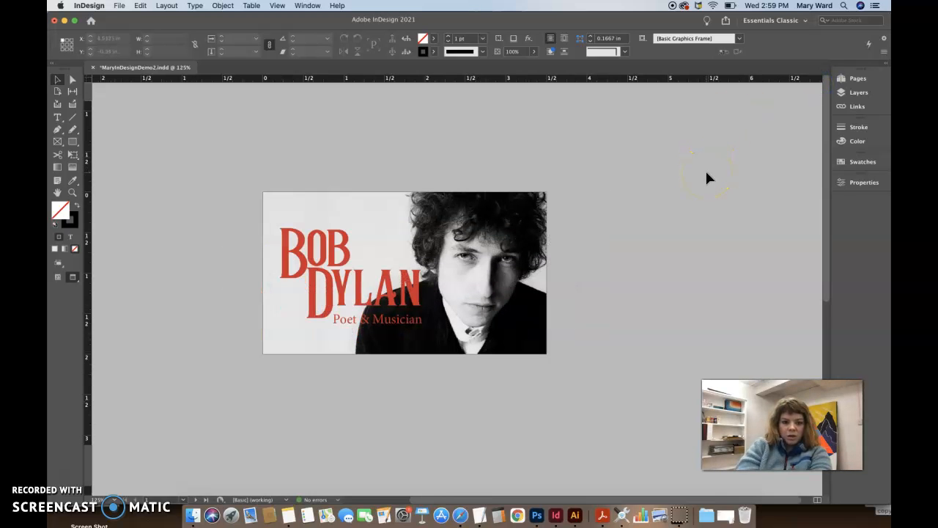
scroll(635, 332, down, 10)
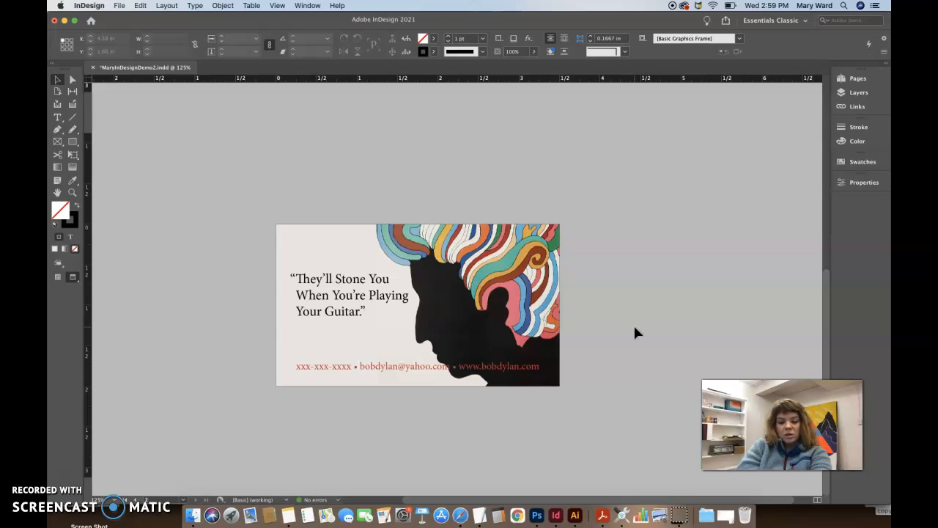
Switch to Safari and run an image search for "facebook icon" in a new tab
click(463, 516)
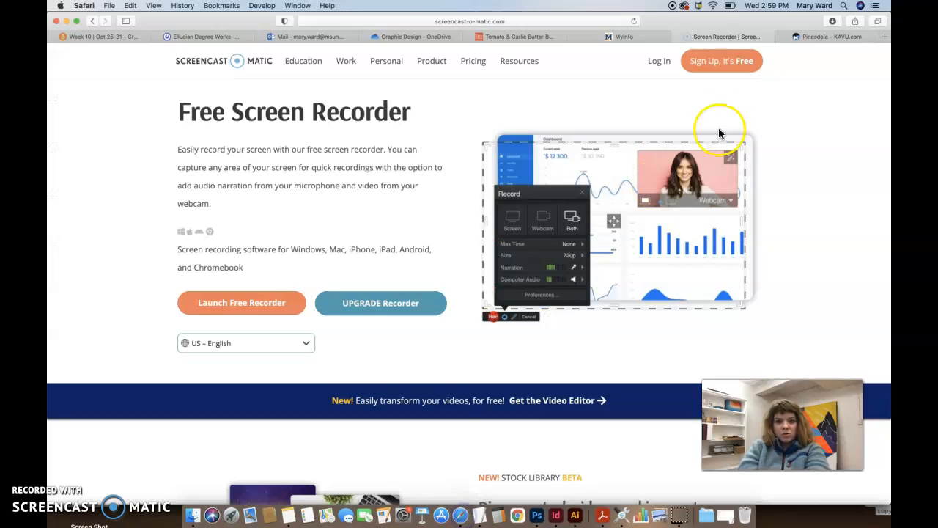
click(884, 40)
text(facebook)
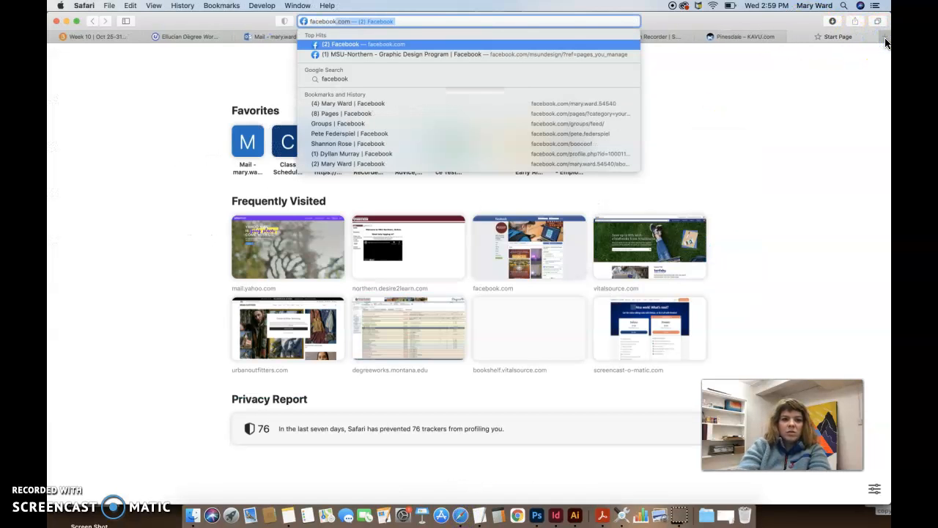
text( icon)
key(Return)
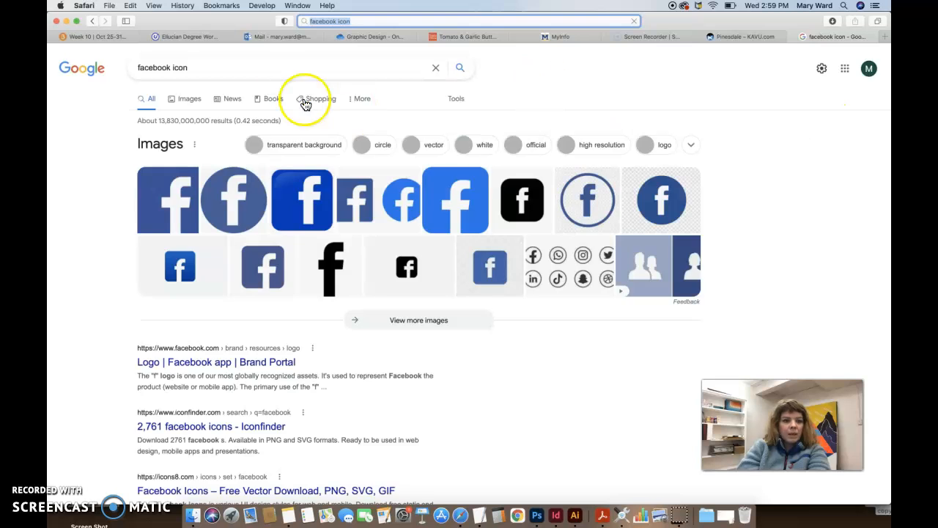
click(185, 99)
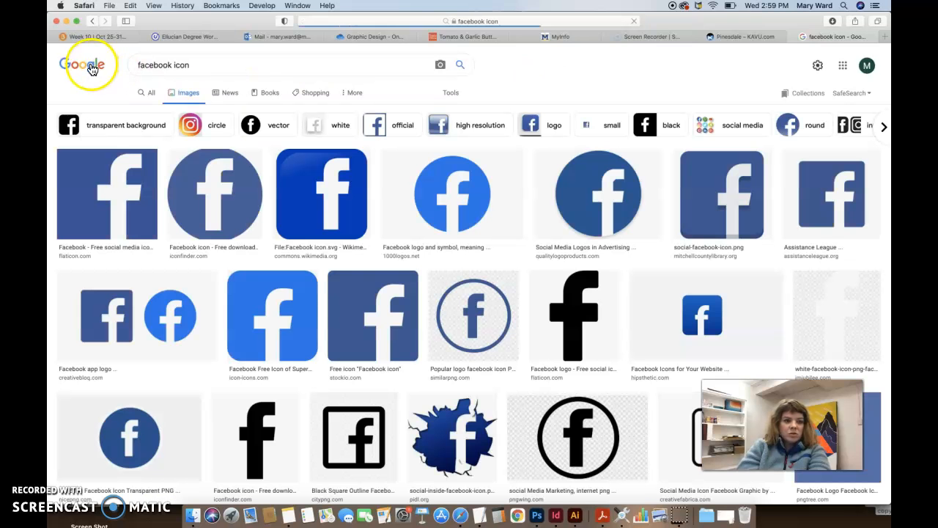
Save the circular Facebook icon from Iconfinder to Downloads and check the Downloads folder for it
click(253, 200)
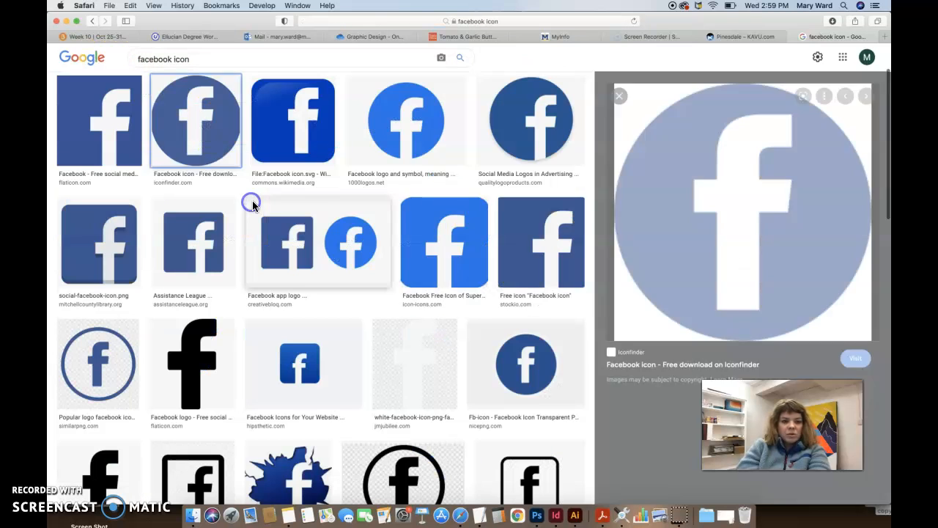
right_click(668, 255)
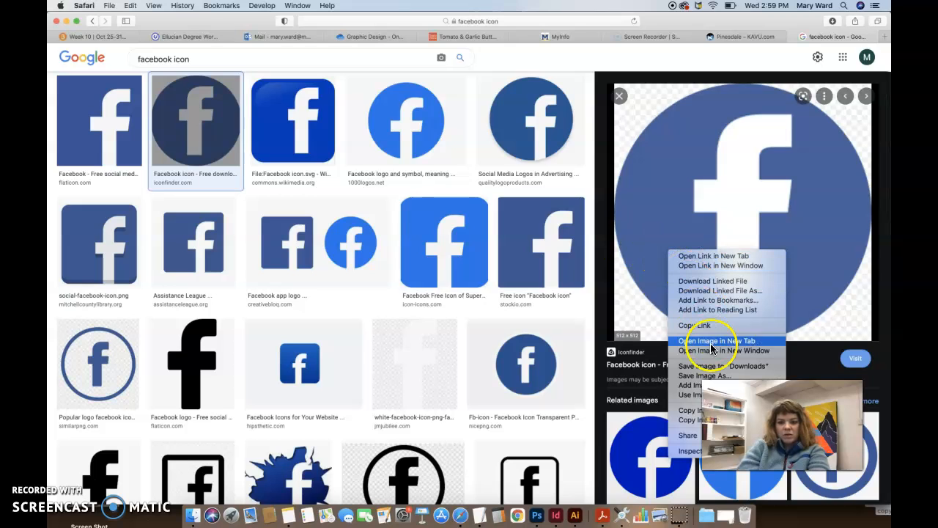
click(720, 367)
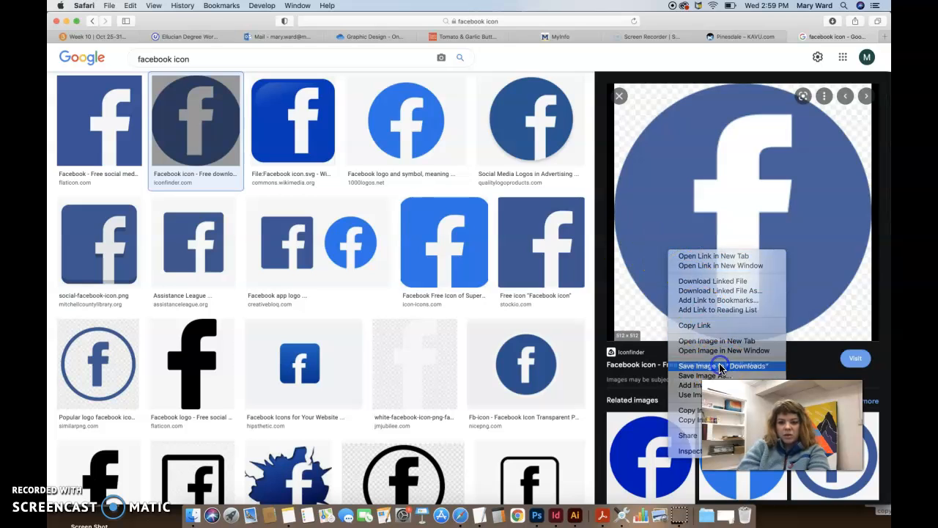
click(706, 517)
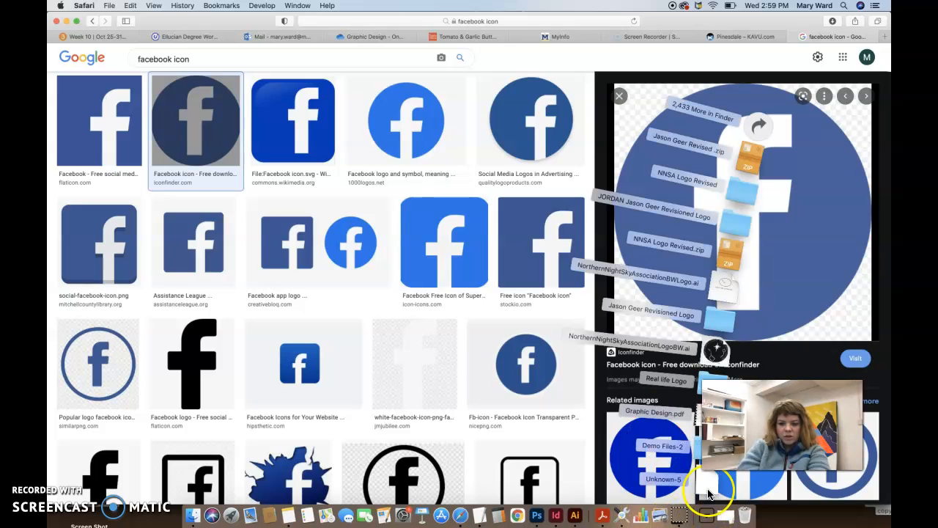
Save the circular Facebook icon from Quality Logo Products to Downloads, view the saved Unknown-6 file and close it
click(620, 95)
click(523, 112)
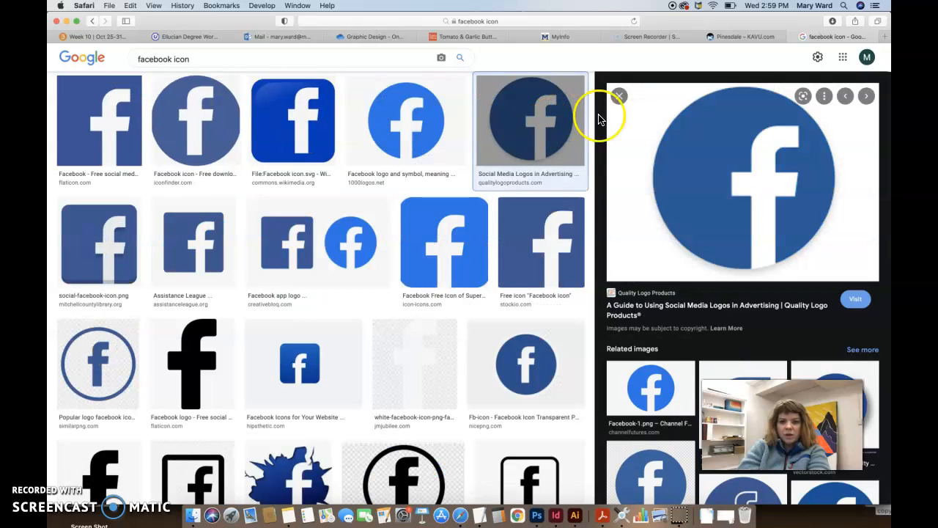
right_click(708, 192)
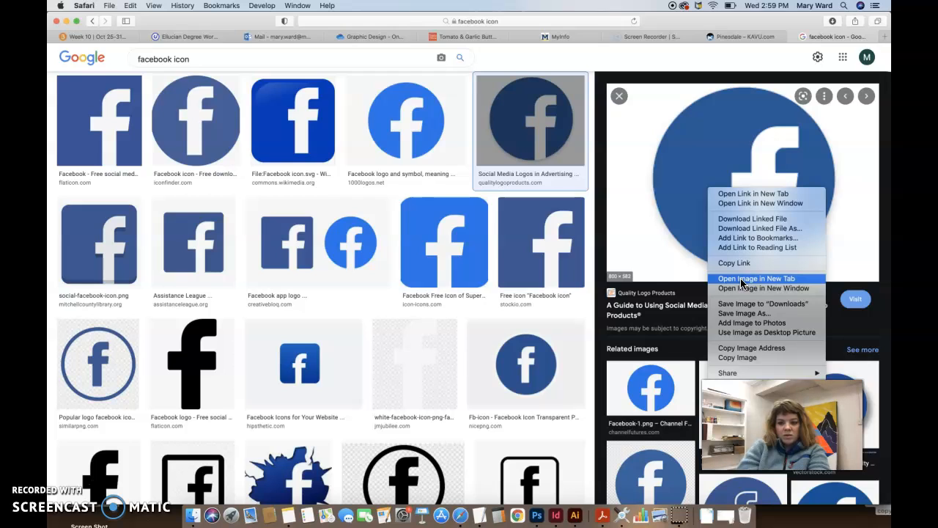
click(742, 304)
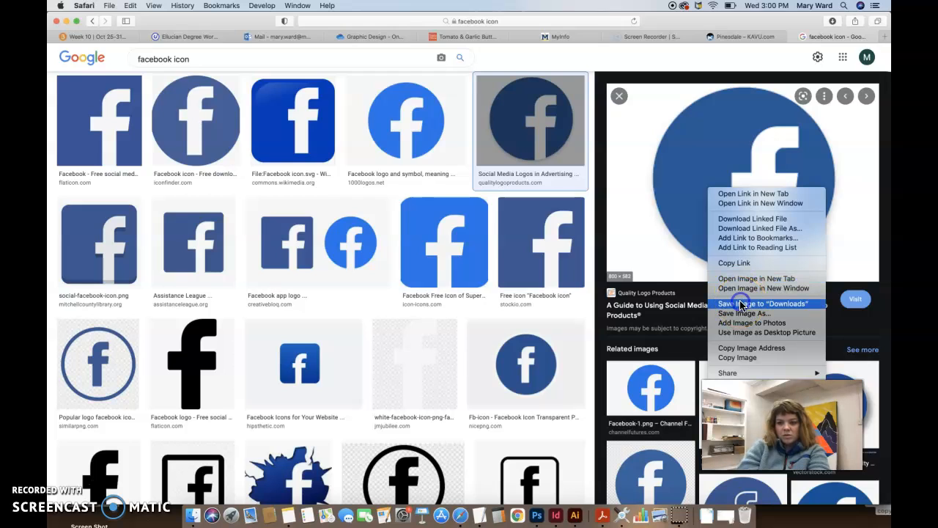
click(706, 513)
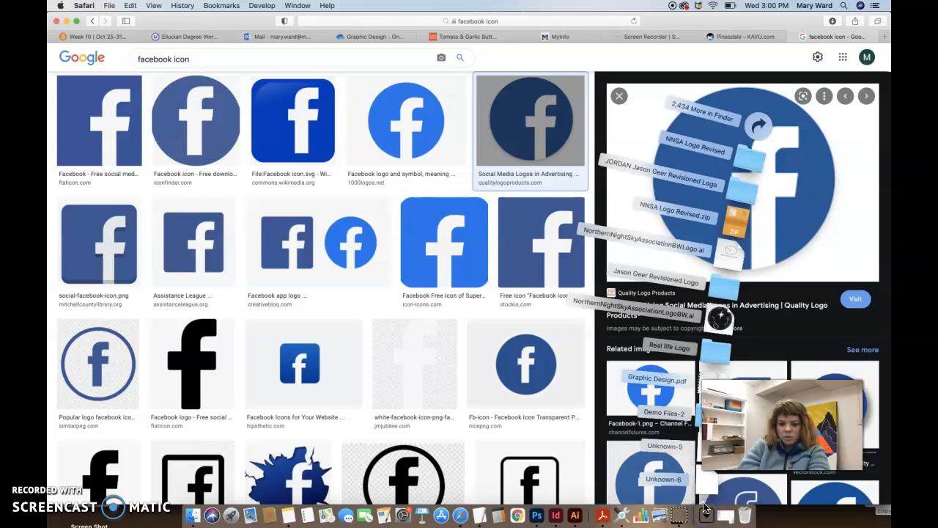
click(705, 482)
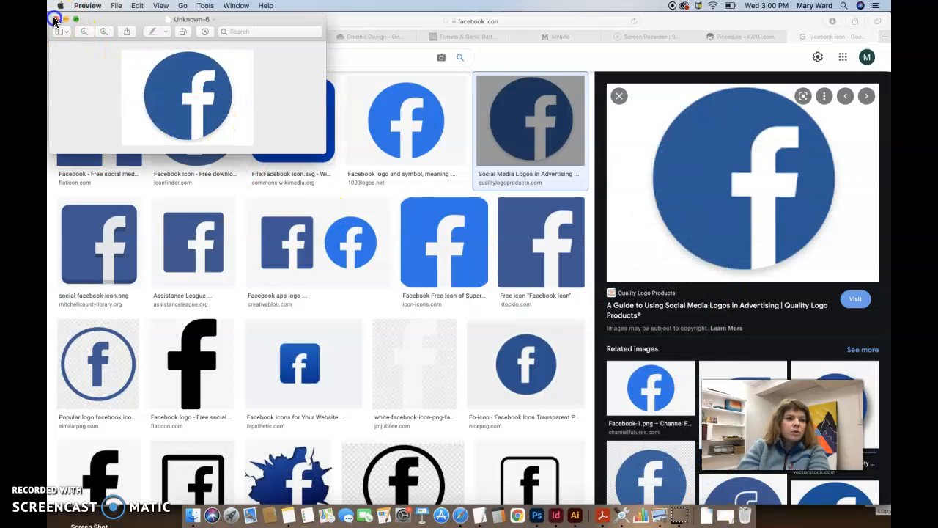
click(54, 20)
Switch to Illustrator and delete the Bob Dylan lettering from the artboard
click(575, 517)
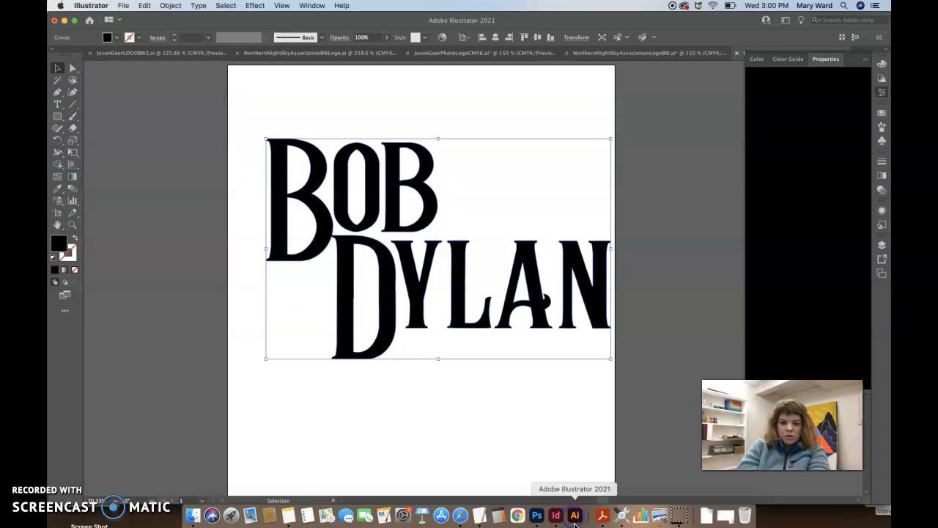
click(318, 390)
click(296, 196)
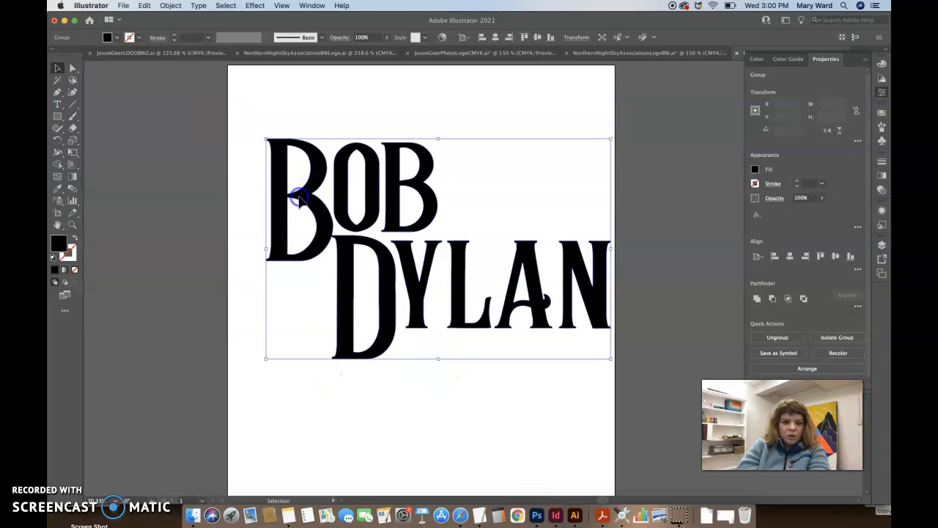
key(Delete)
click(267, 182)
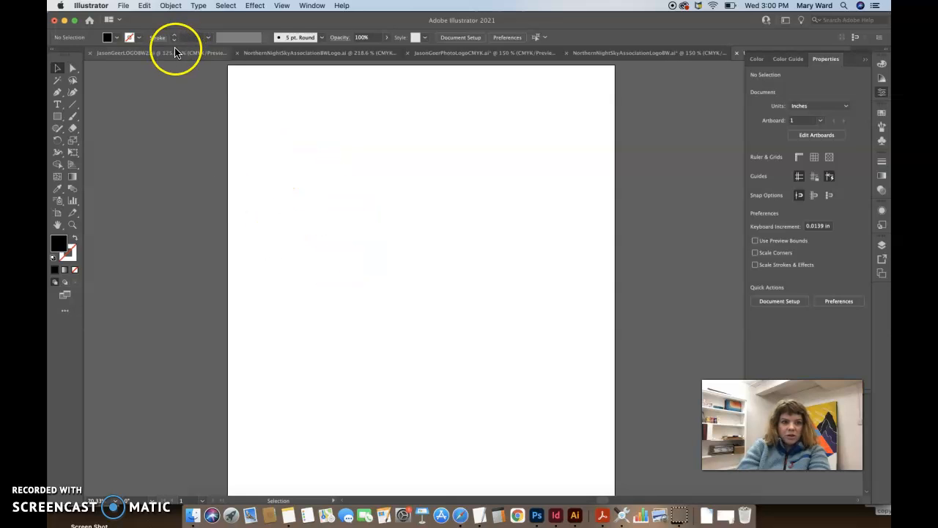
Start placing a file in the Illustrator document and show the Downloads folder as a list
click(123, 5)
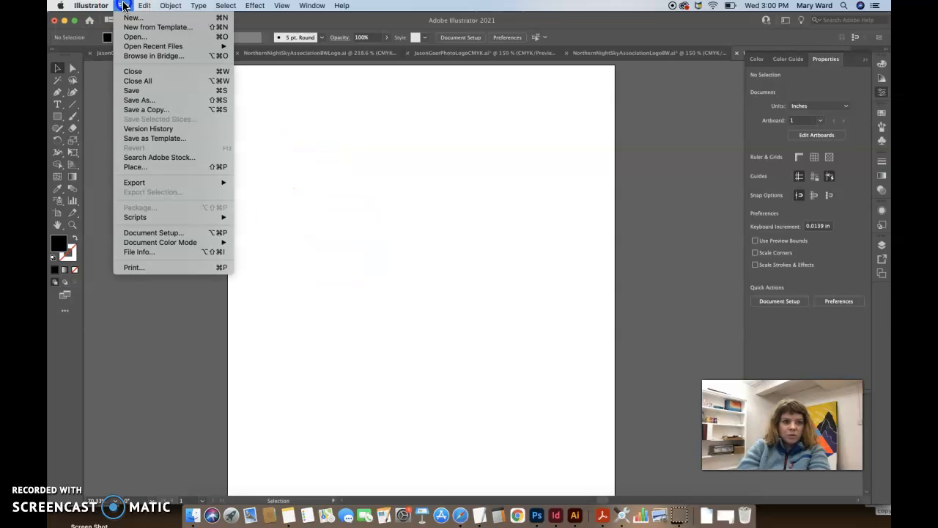
click(158, 169)
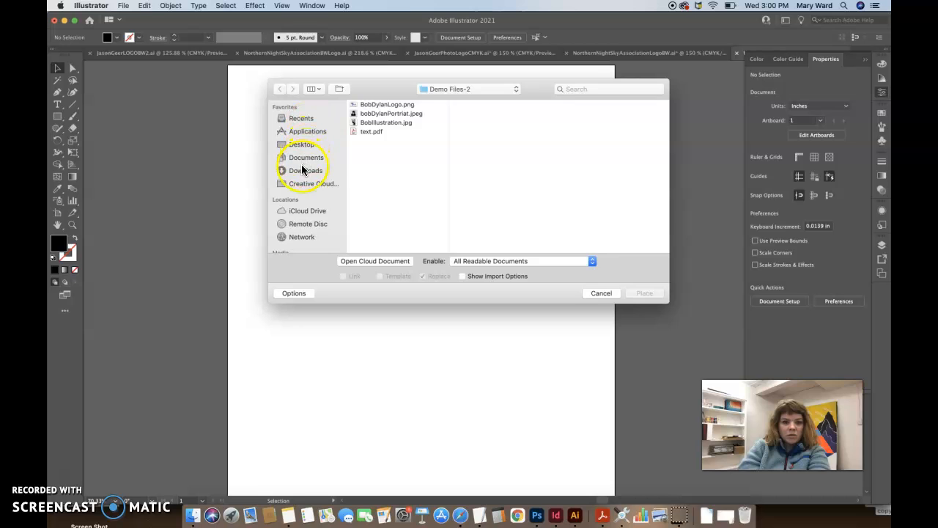
click(303, 170)
click(313, 89)
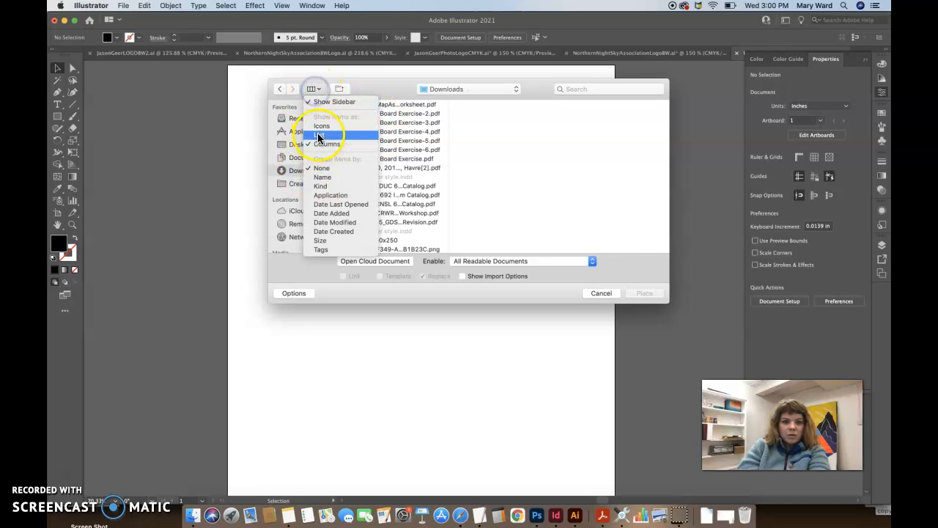
click(318, 137)
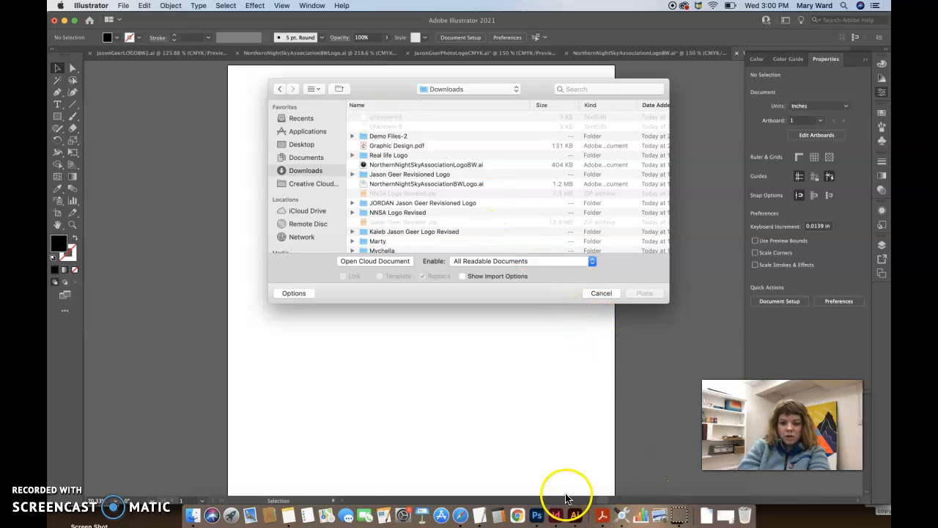
Switch to Safari, preview other Facebook icons from the results and inspect the NicePNG one in its own tab before closing it
click(461, 515)
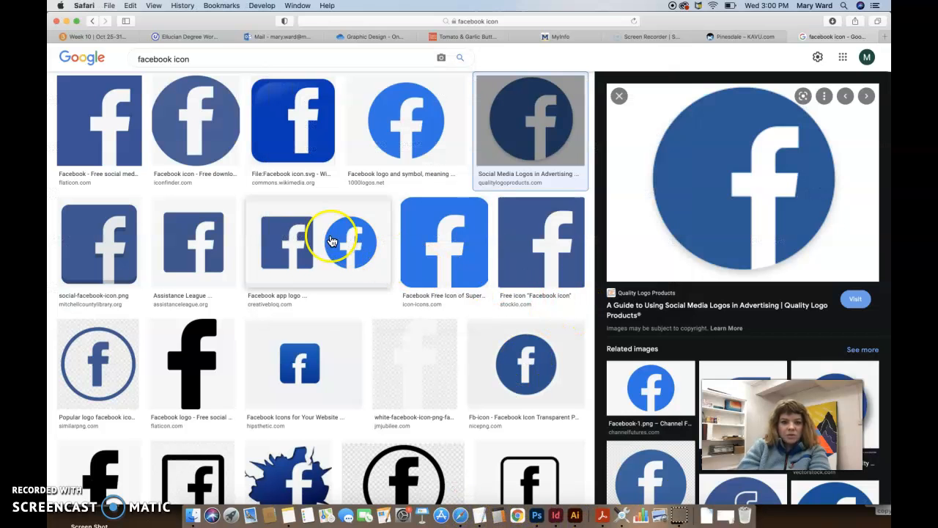
click(195, 247)
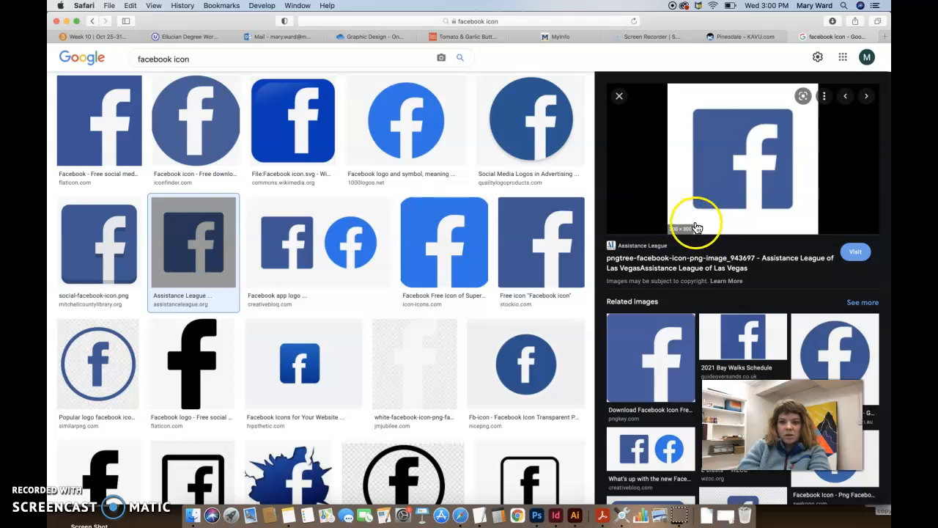
click(142, 219)
click(293, 370)
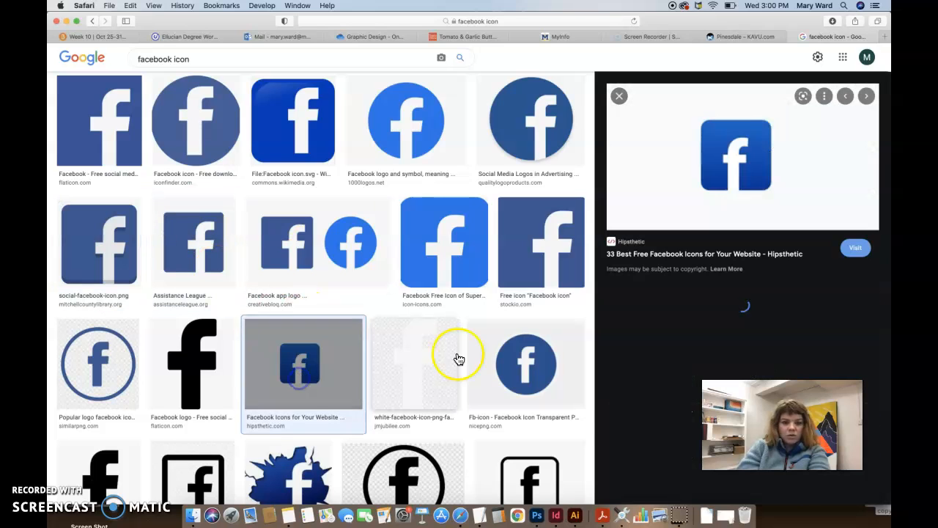
click(495, 359)
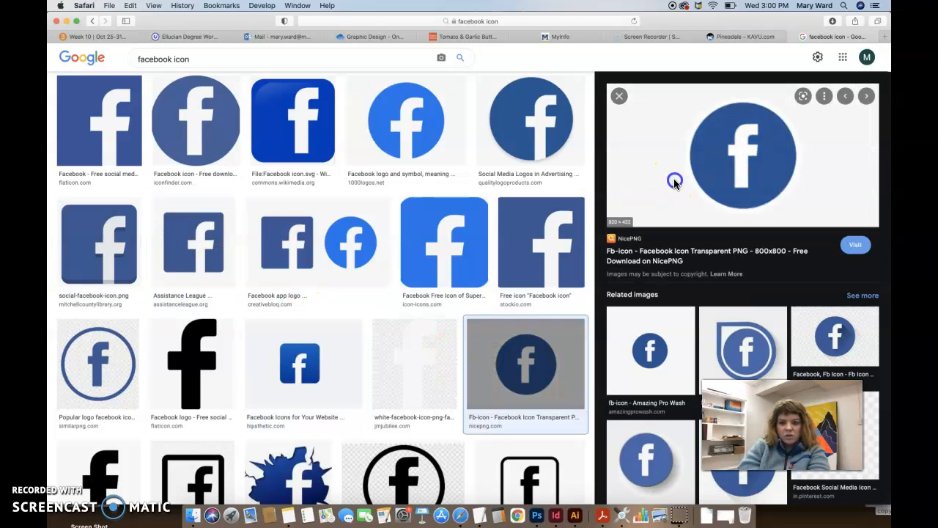
right_click(675, 181)
click(730, 276)
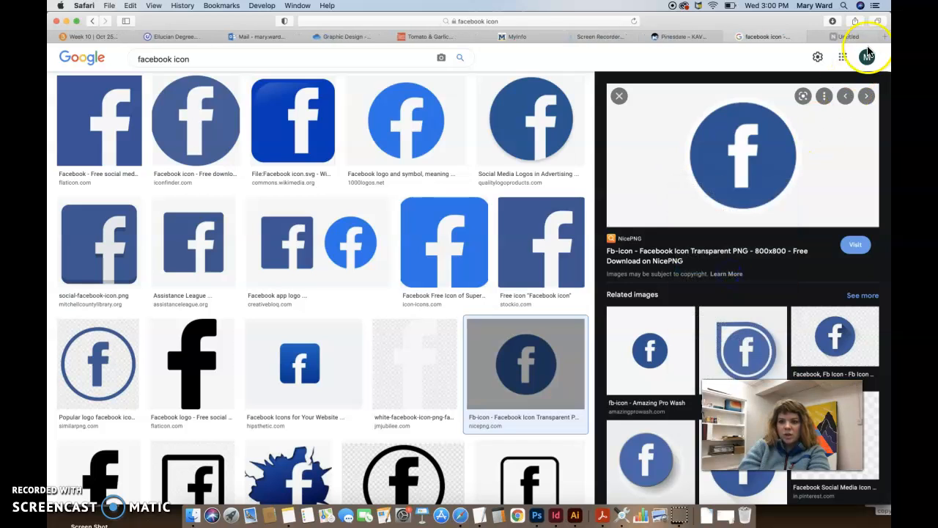
click(843, 36)
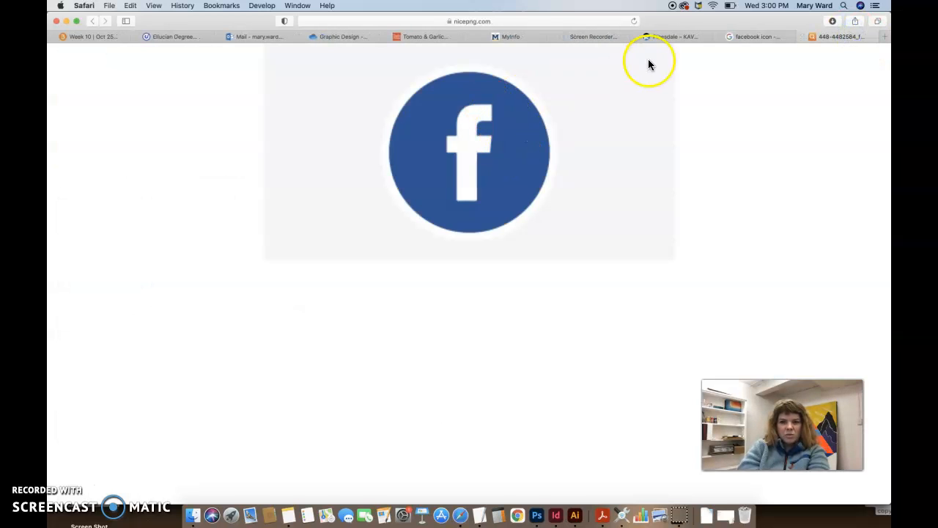
click(747, 36)
click(806, 36)
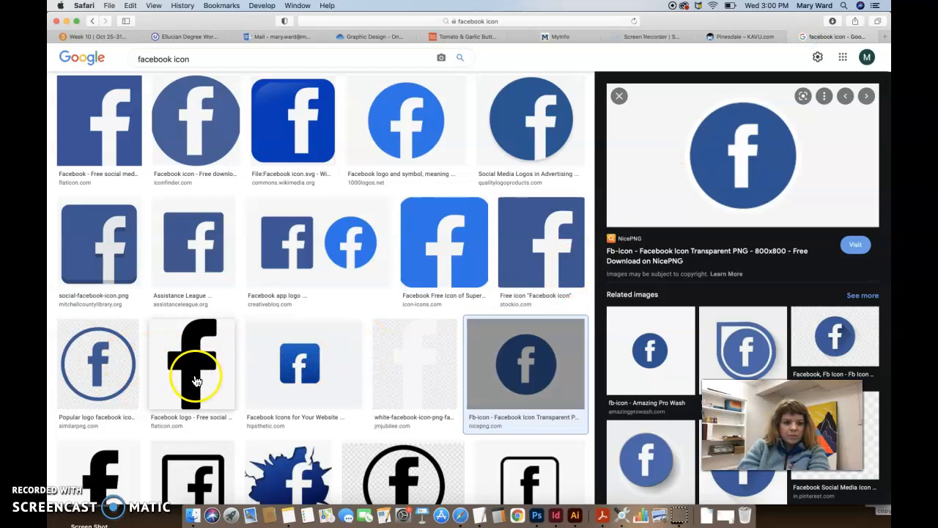
Open the black Flaticon "f" logo in its own tab and save the image to Downloads
click(197, 380)
right_click(724, 258)
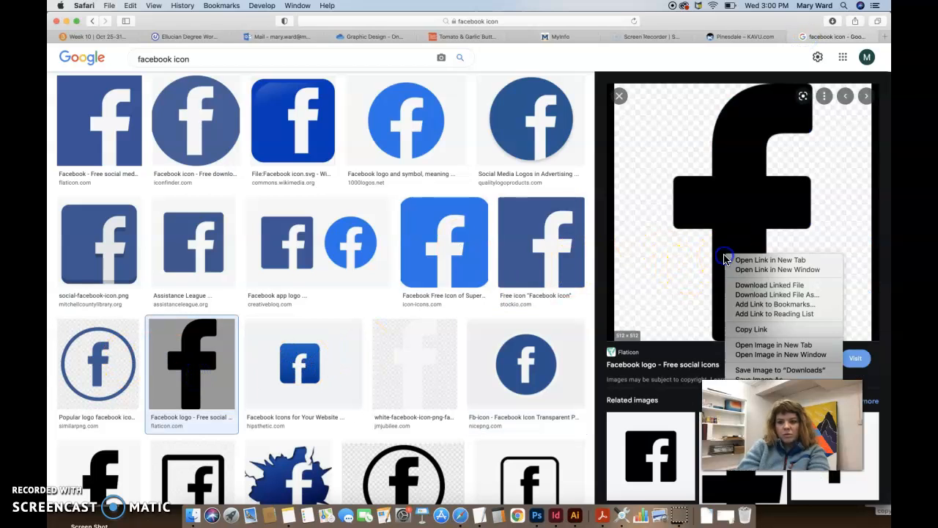
click(782, 344)
click(841, 37)
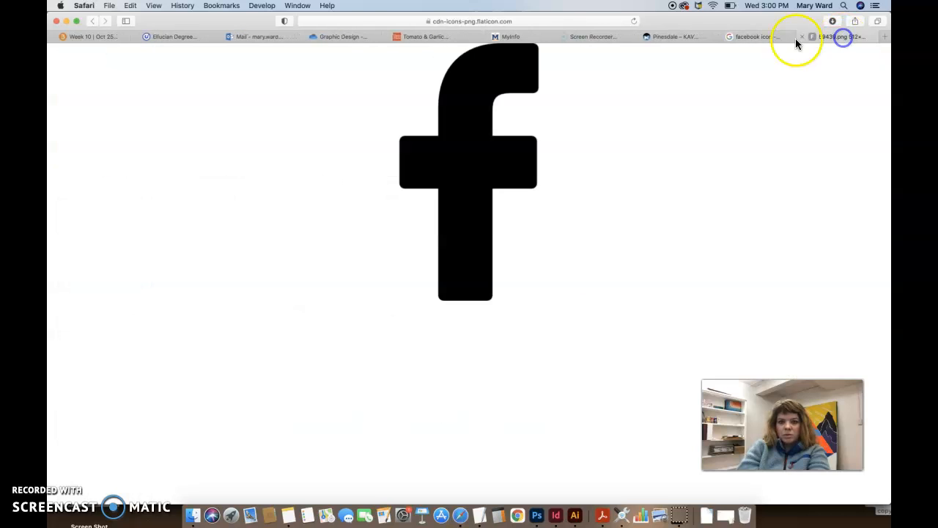
right_click(475, 146)
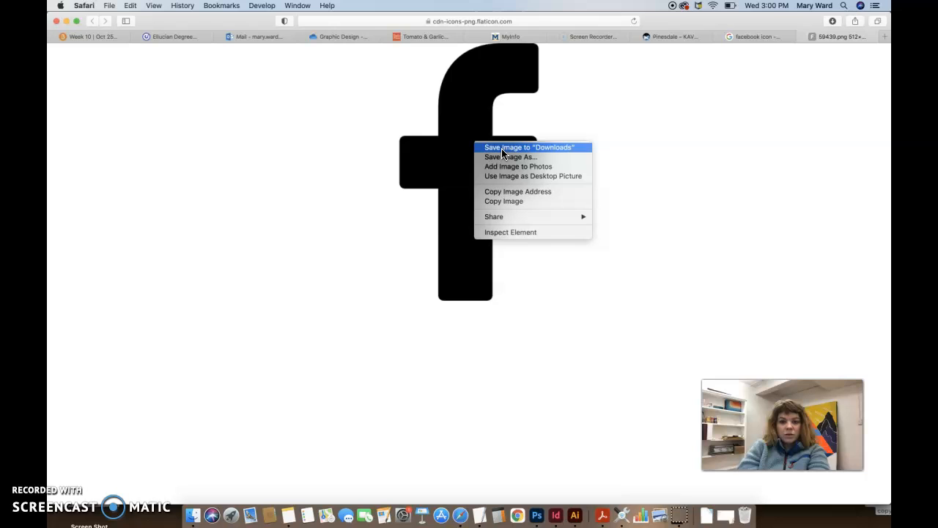
click(502, 149)
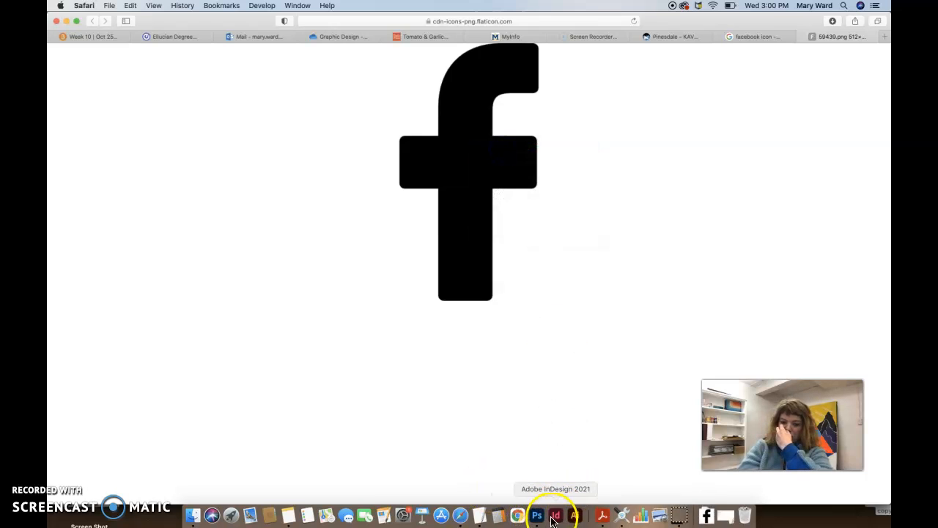
Switch back to Illustrator and place 59439.png near the artboard's upper-left corner
click(575, 515)
click(386, 121)
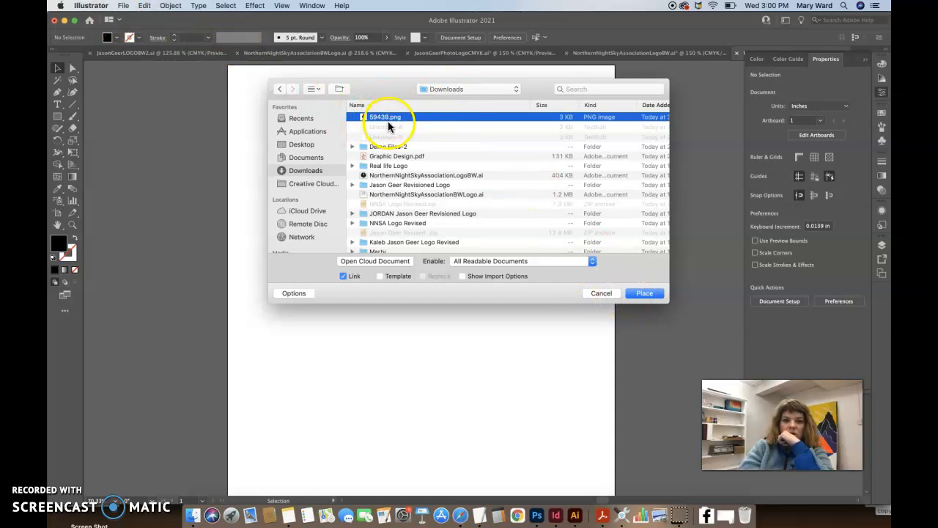
click(644, 293)
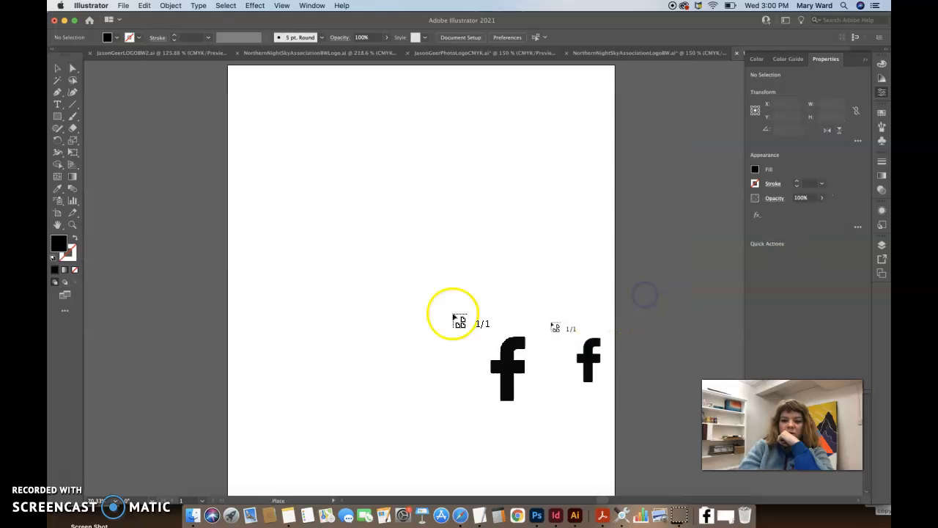
click(251, 105)
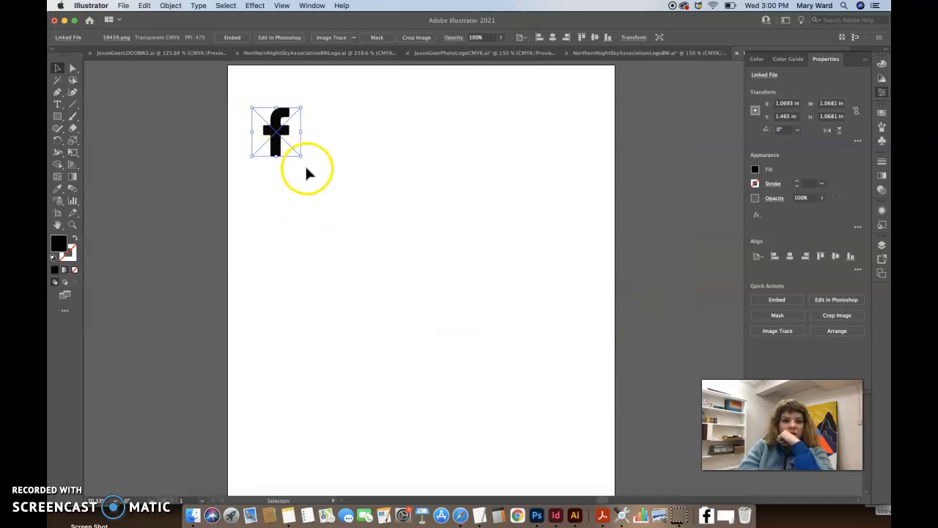
Image Trace the placed "f" with the default preset and expand the tracing into paths
click(315, 6)
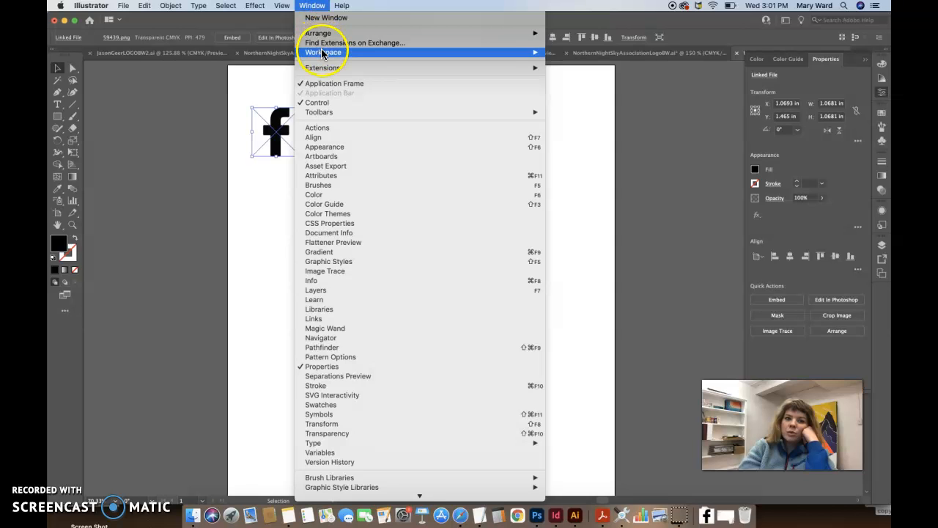
click(318, 7)
click(333, 38)
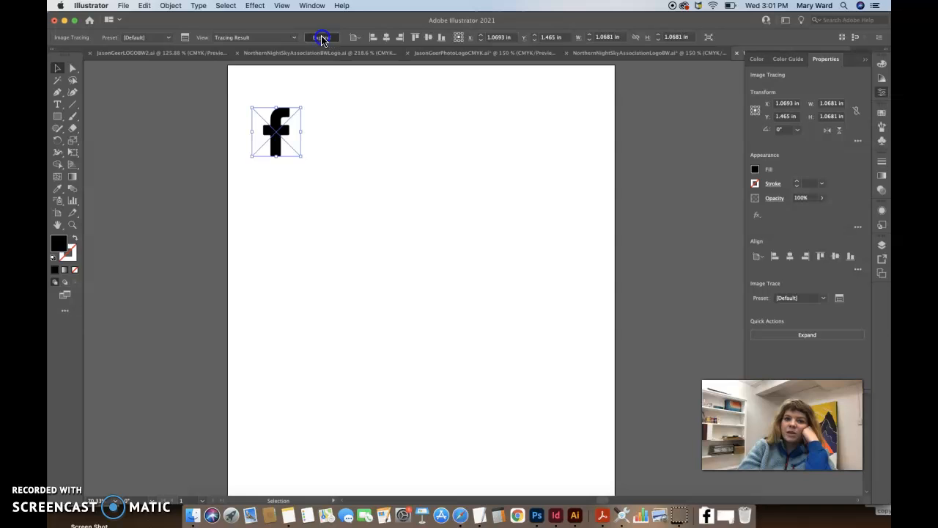
click(322, 38)
Select the white background shape around the traced "f" with the Direct Selection tool and delete it
click(73, 68)
click(283, 151)
key(super+equal)
key(super+equal)
key(super+equal)
key(super+equal)
key(super+equal)
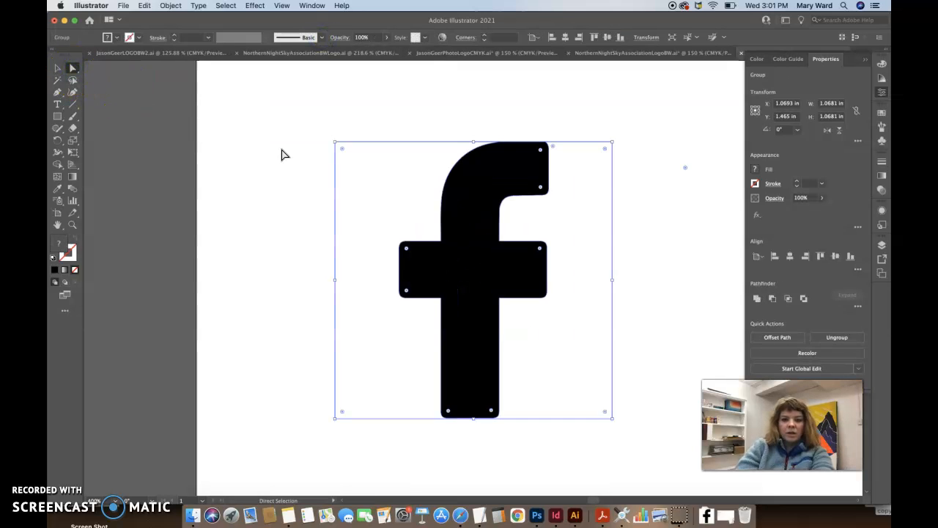
click(74, 69)
click(157, 134)
click(419, 266)
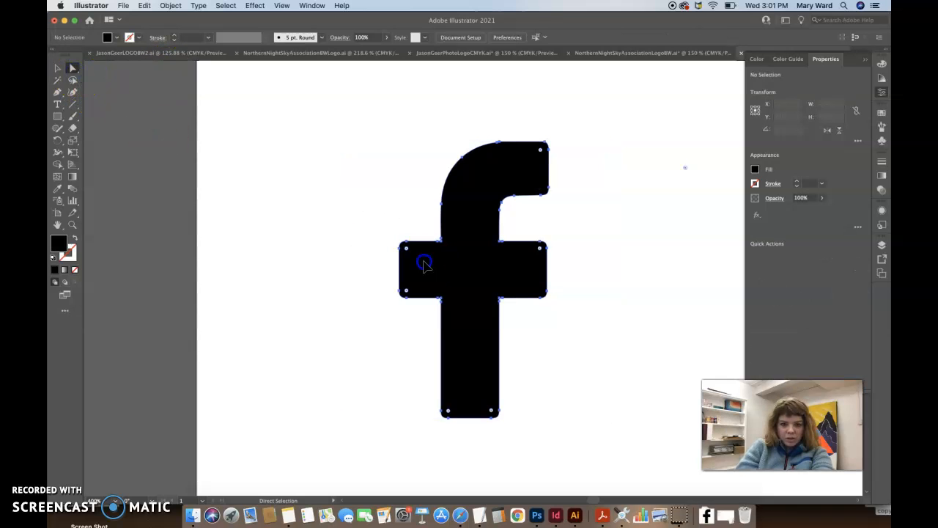
click(412, 214)
key(Delete)
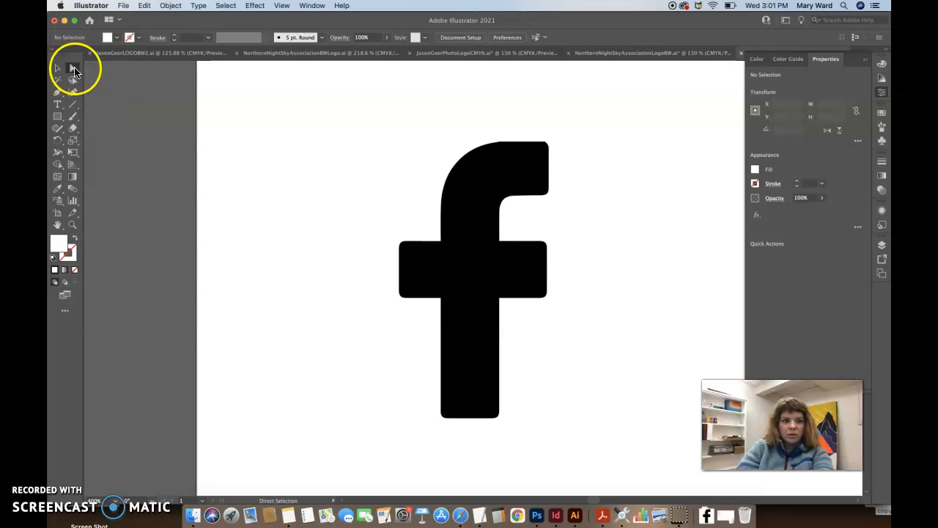
Copy the traced "f", switch to InDesign, paste it onto the card's back and move it over the quote's right end
click(57, 68)
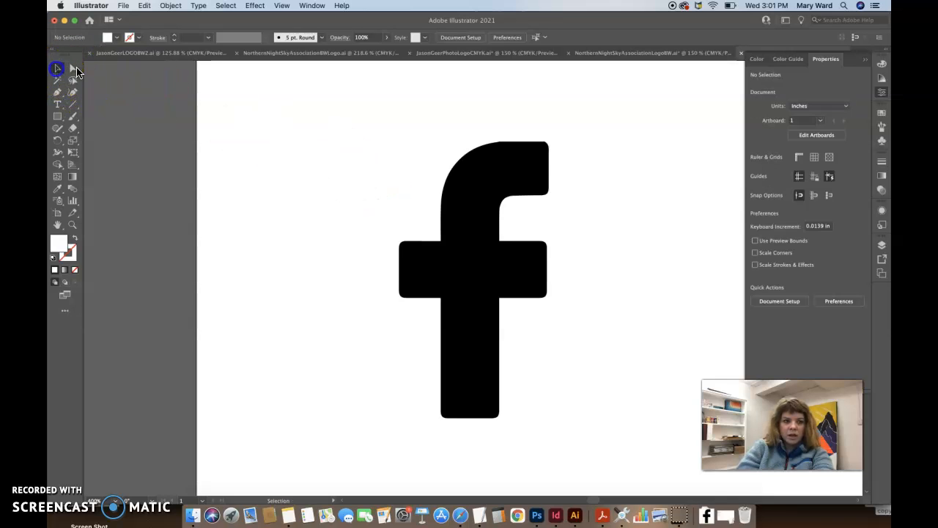
click(488, 223)
key(a)
key(v)
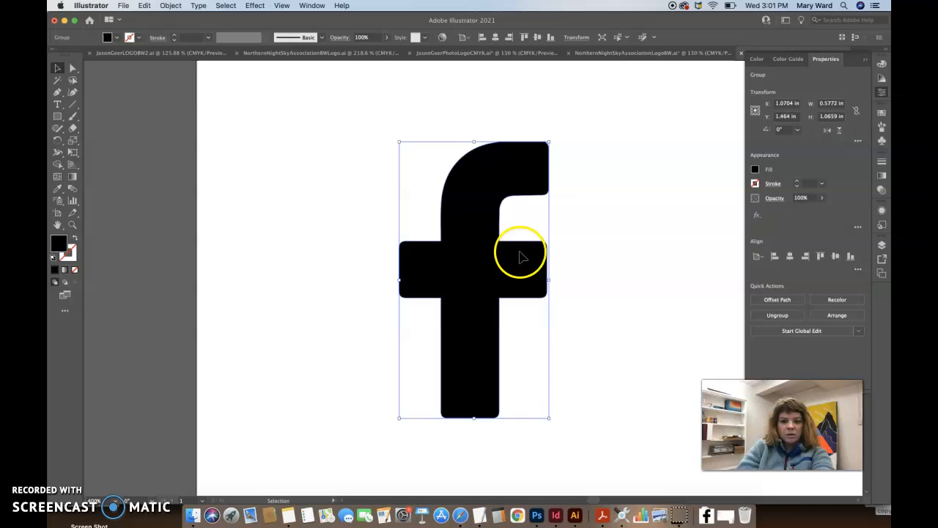
click(555, 516)
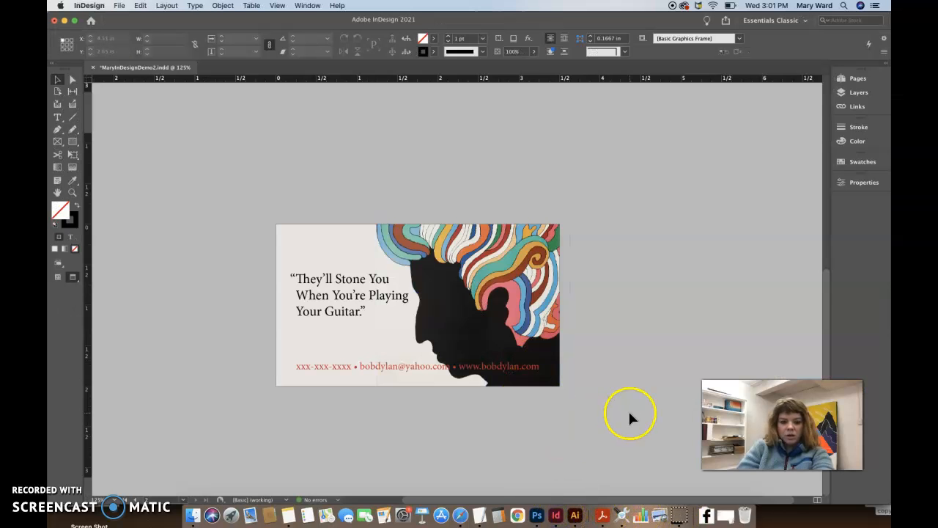
key(super+v)
drag(440, 281, 374, 338)
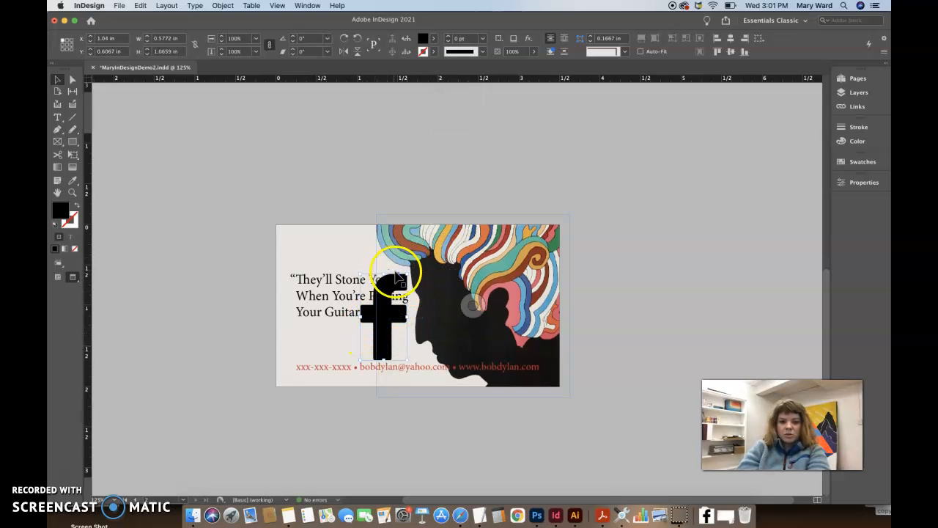
Scale the "f" down to about 0.21 by 0.40 in with Free Transform and place it beneath the quote, aligned with its left edge
click(72, 154)
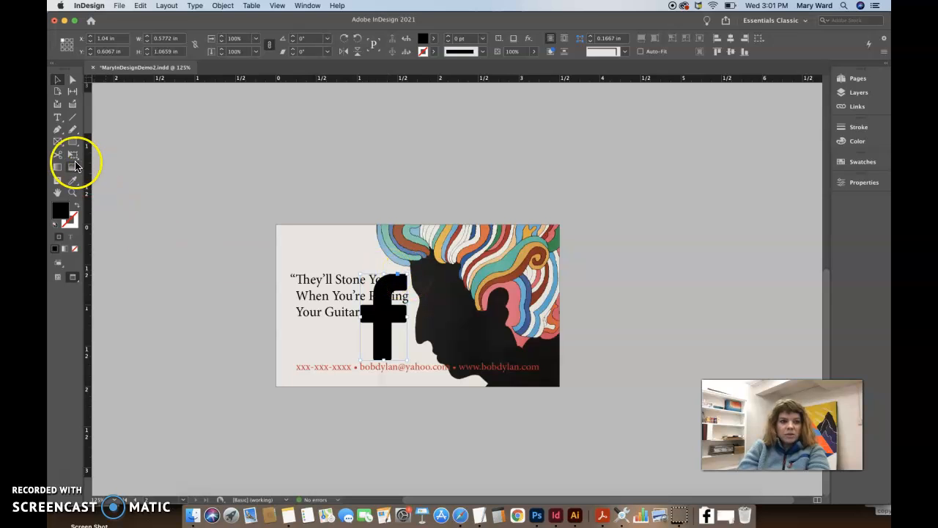
click(405, 272)
drag(406, 273, 374, 327)
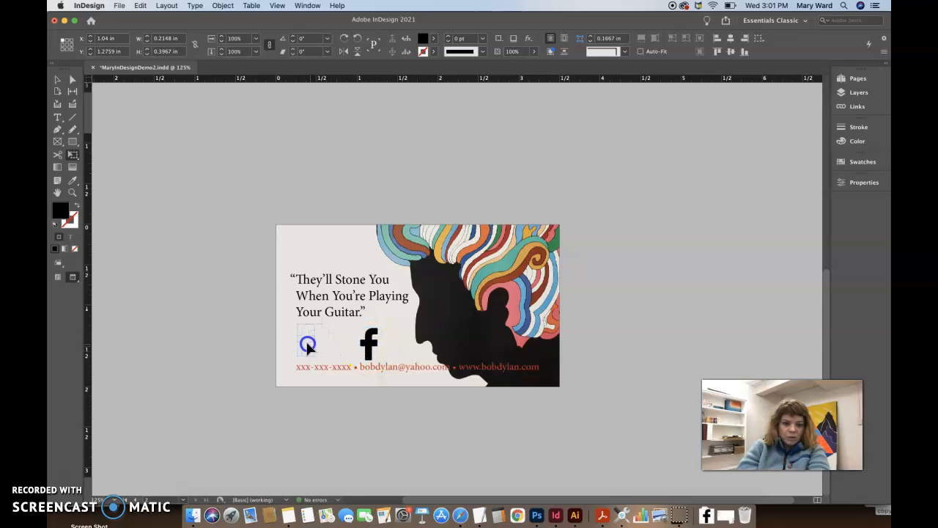
drag(307, 346, 307, 344)
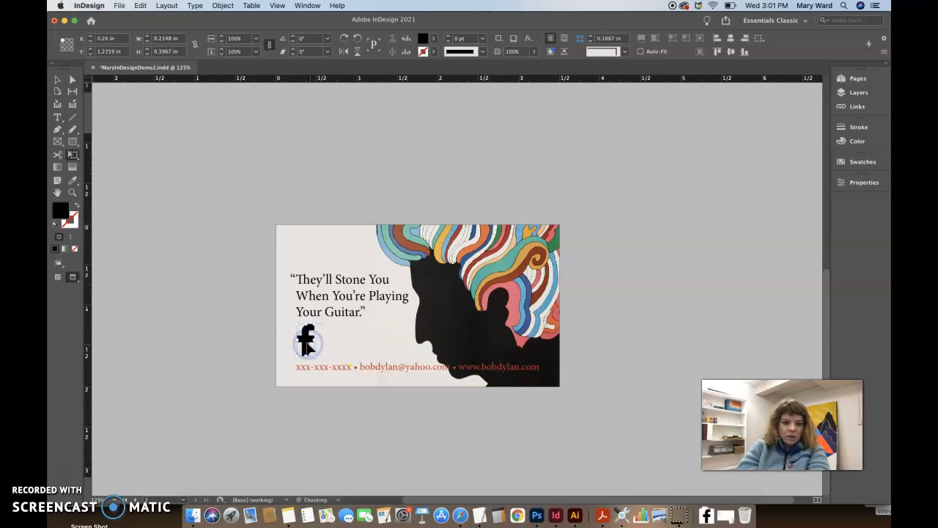
Recolor the "f" with the Eyedropper, sampling the reddish brown from the hair in the illustration, and deselect it
click(74, 183)
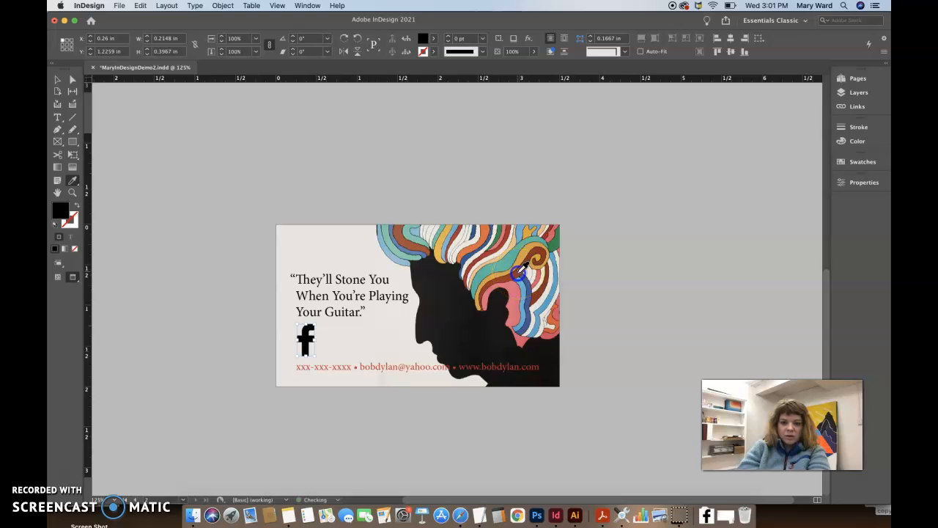
click(519, 271)
click(58, 79)
click(201, 226)
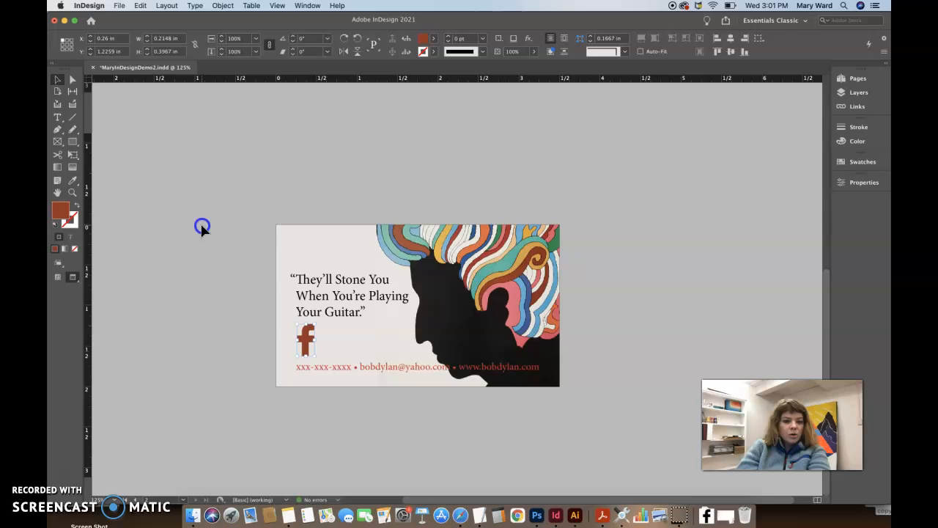
click(308, 343)
click(620, 260)
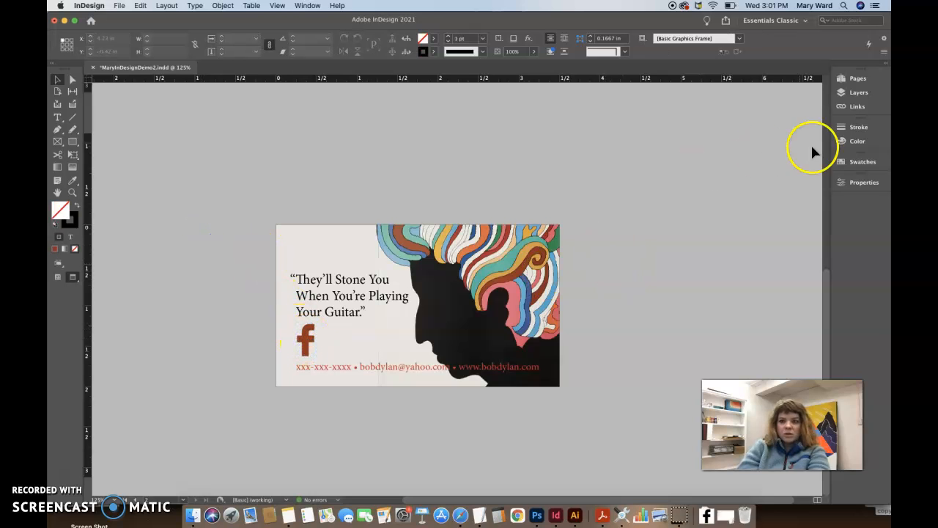
Show the document's linked images with more room for names and examine the bobDylanPortriat.jpeg and BobIllustration.jpg entries against the artwork
click(856, 107)
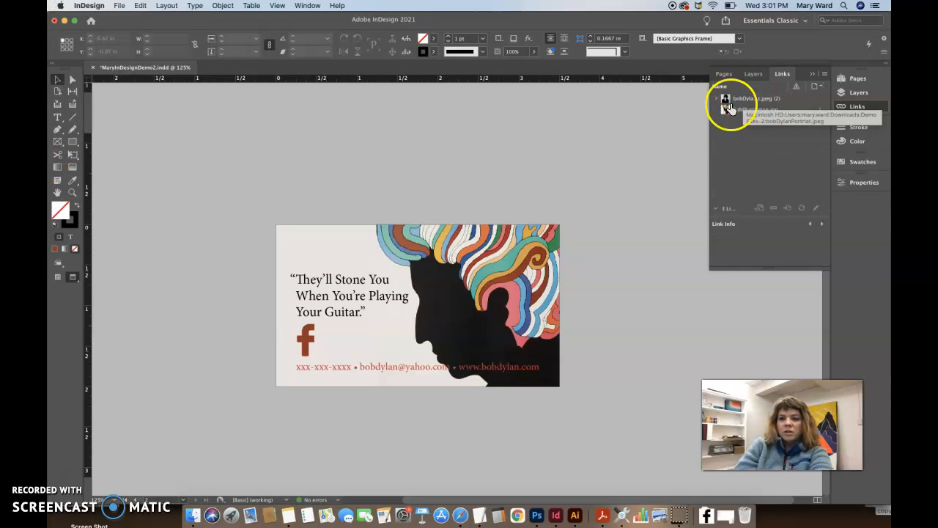
drag(710, 138, 516, 142)
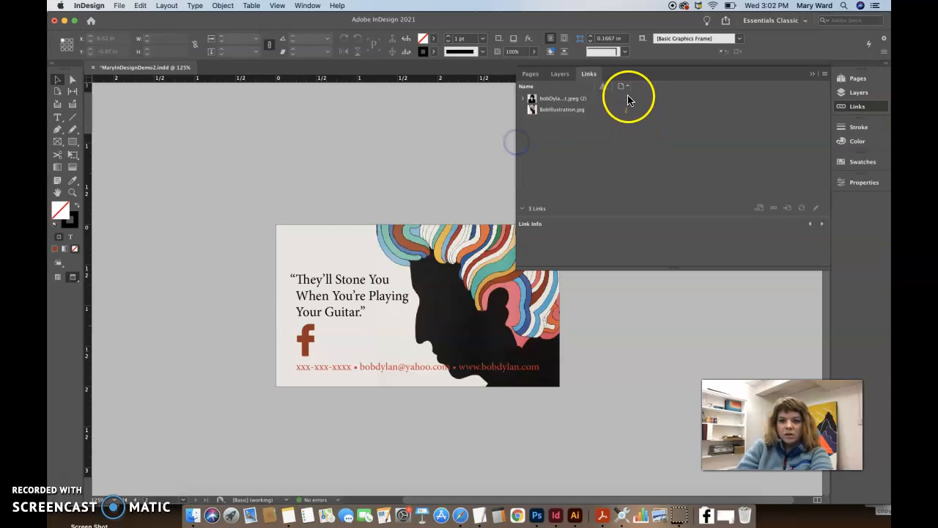
click(562, 99)
click(563, 110)
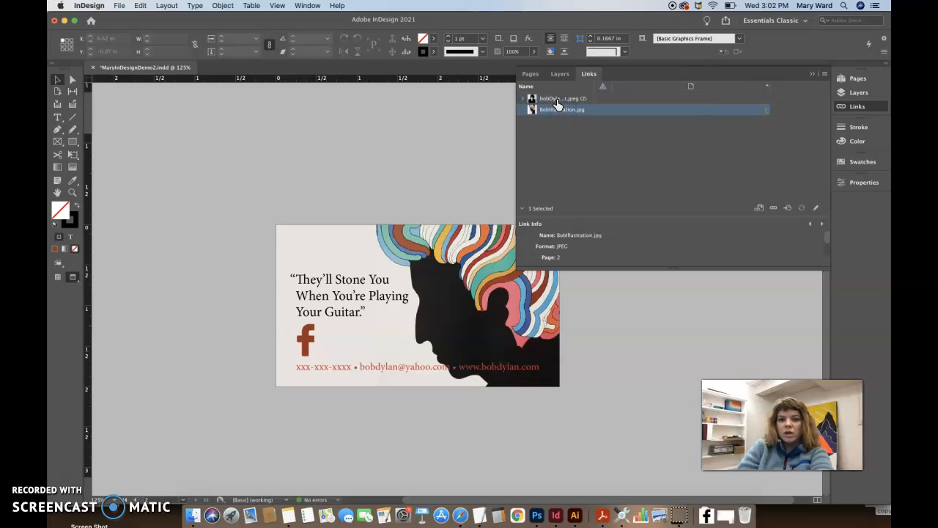
click(458, 300)
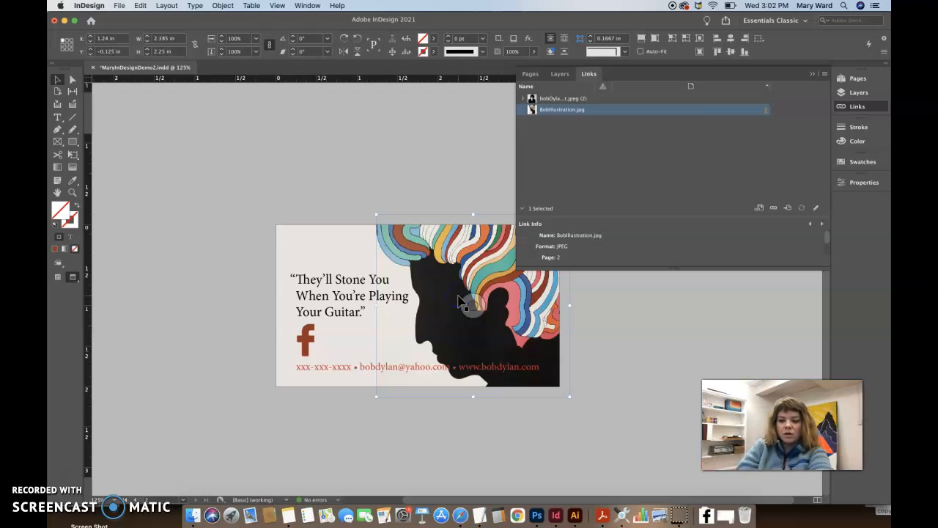
click(550, 98)
click(551, 110)
click(549, 98)
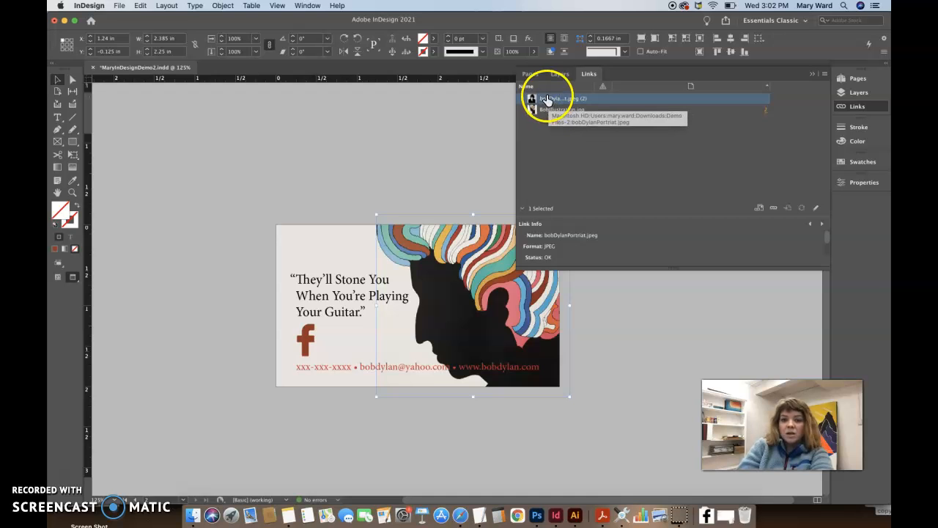
click(551, 110)
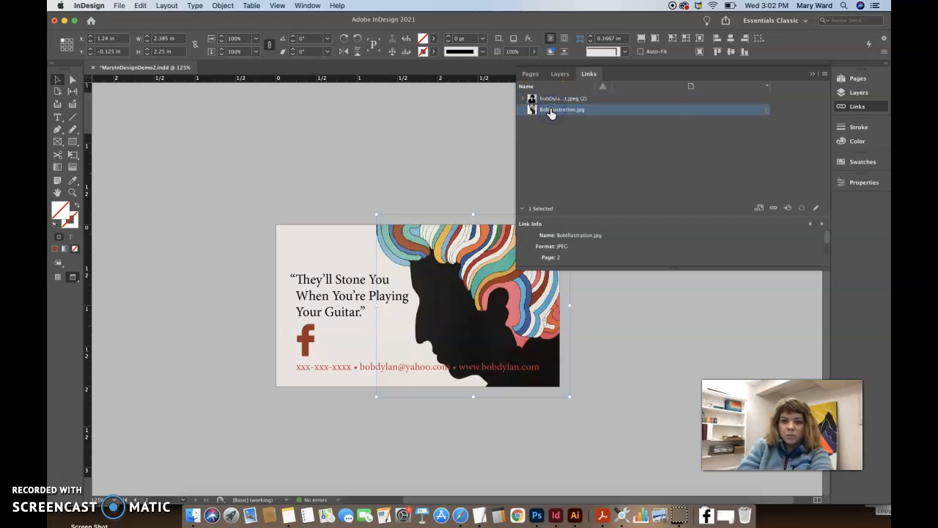
Check the pasted "f" and the red "Bob Dylan" title on the front against the linked files, ending on the card's back
click(306, 346)
click(387, 174)
key(shift+Page_Up)
click(325, 248)
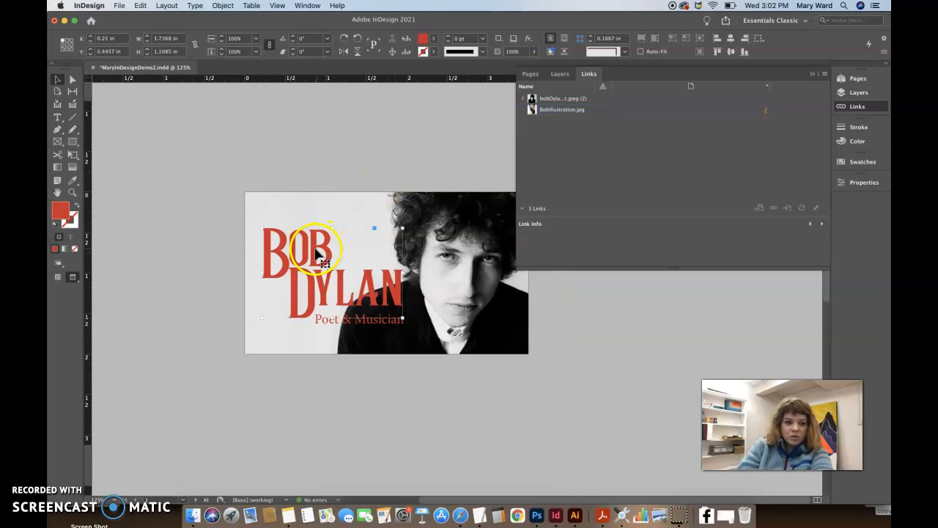
key(shift+Page_Down)
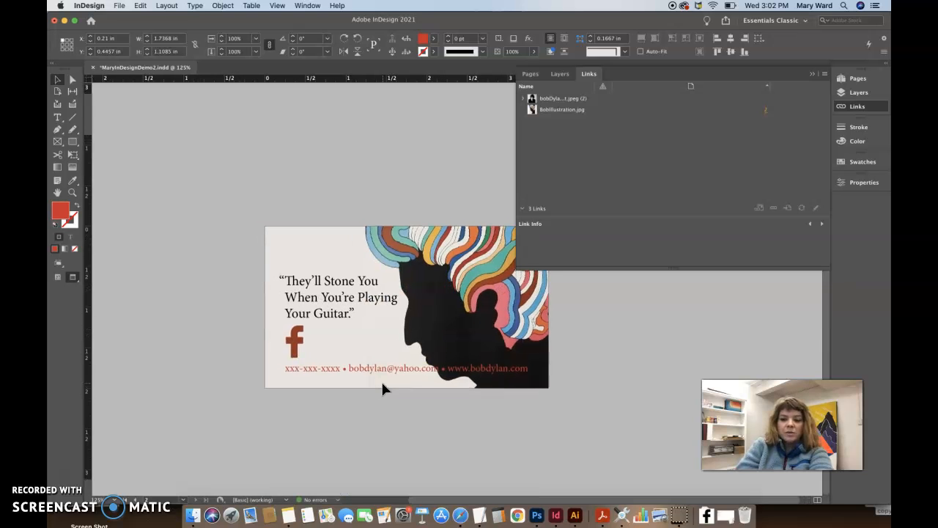
Enlarge the link information area and review the file details of bobDylanPortriat.jpeg and BobIllustration.jpg, including color space and effective PPI
click(562, 98)
drag(622, 270, 620, 410)
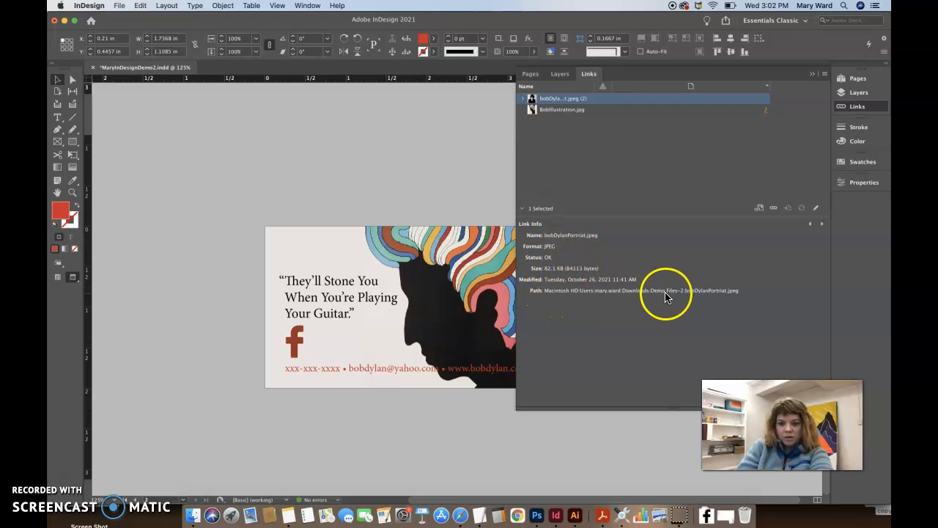
click(555, 110)
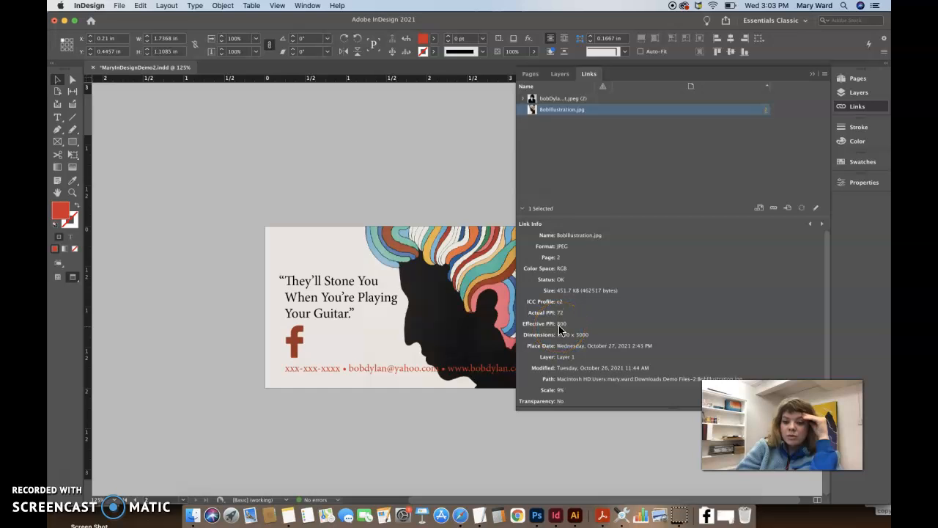
click(562, 98)
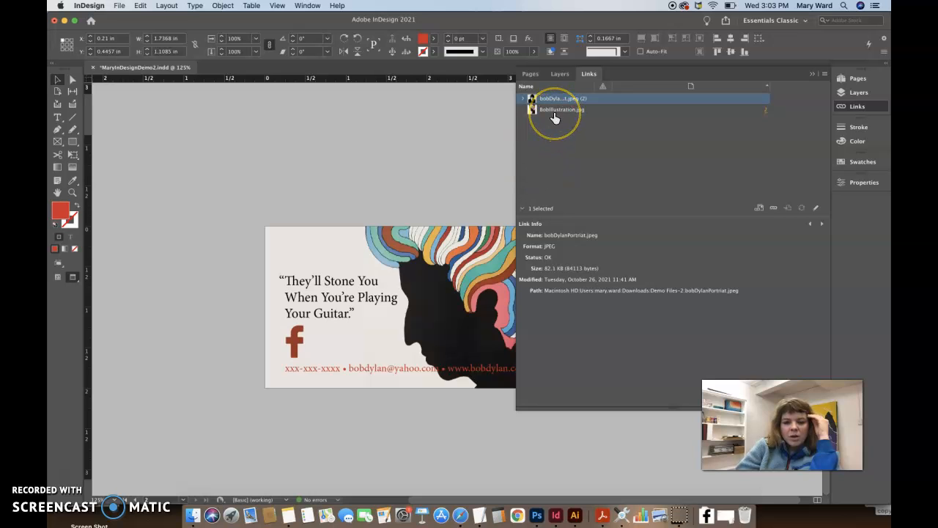
Examine the color space and effective PPI of the portrait on the card's front, dismissing the McAfee alert that interrupts
scroll(510, 190, up, 3)
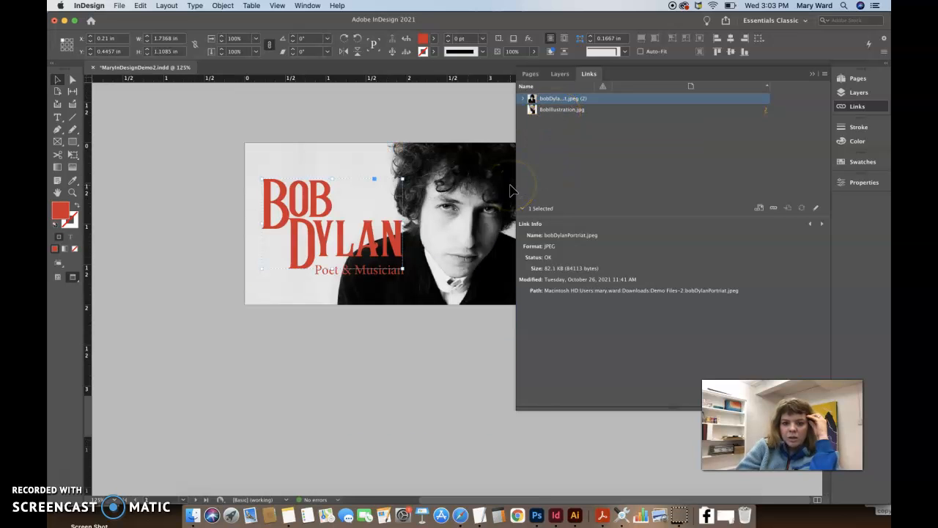
click(467, 209)
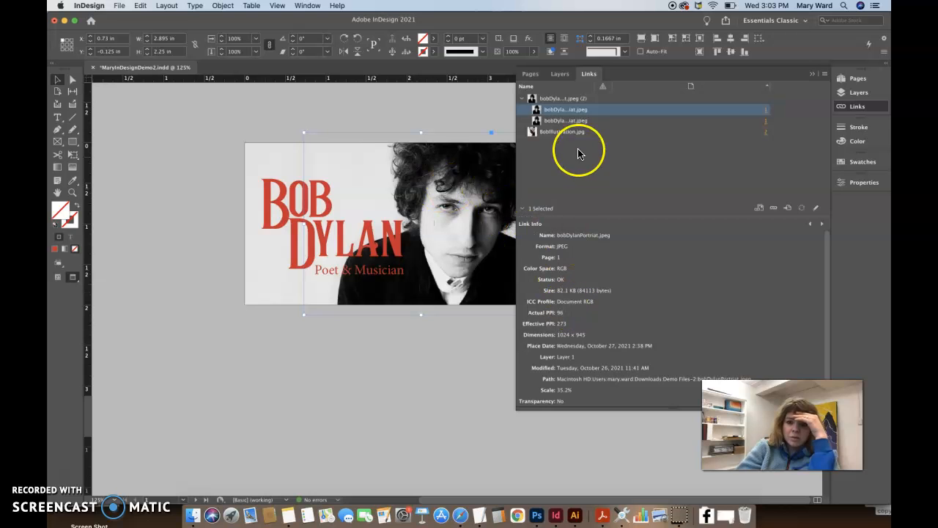
click(476, 119)
click(477, 168)
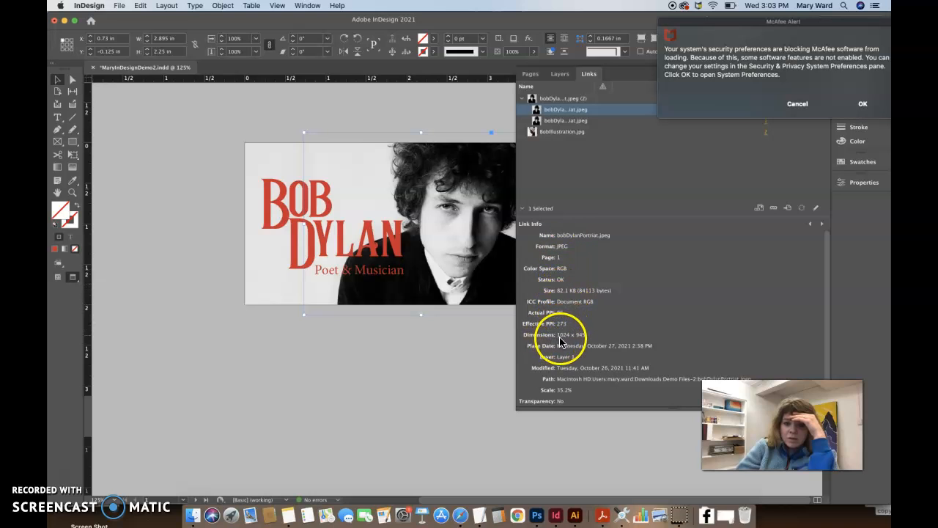
click(806, 101)
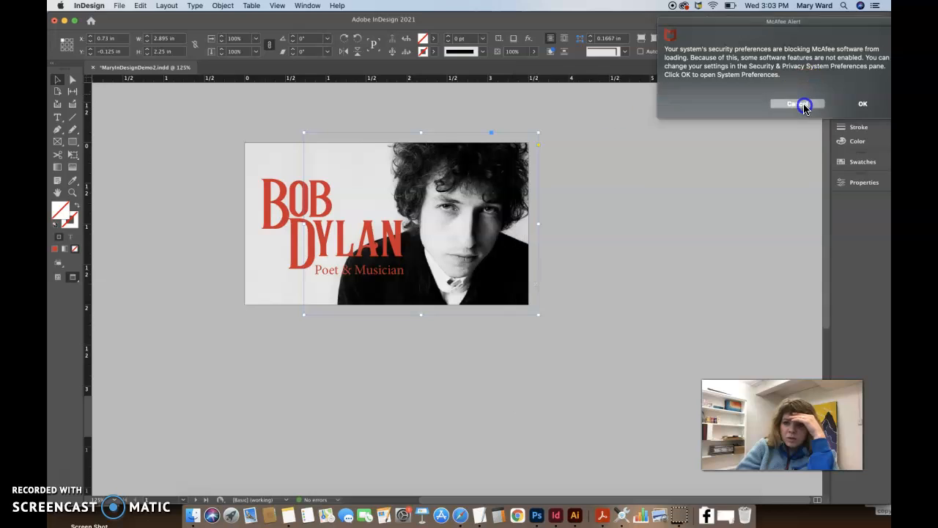
click(854, 107)
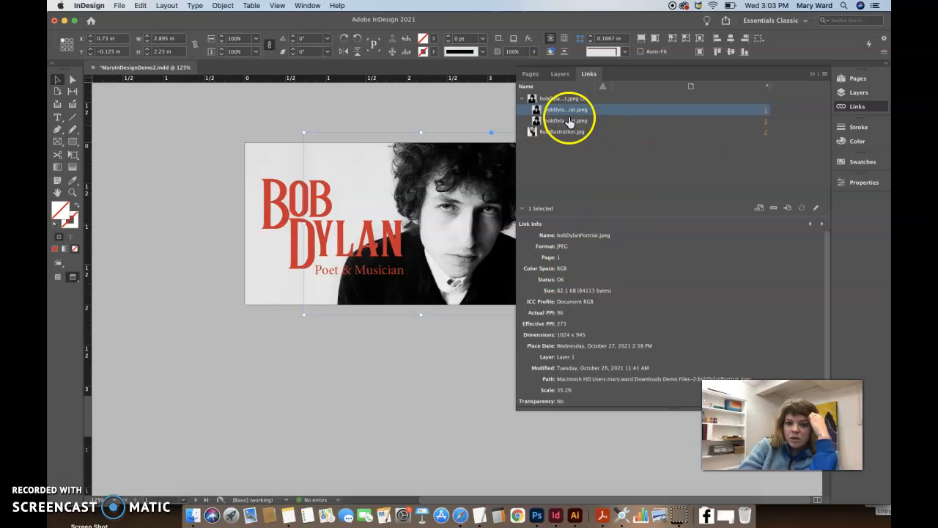
Examine which image frames on the card's front use the two instances of bobDylanPortriat.jpeg
click(293, 160)
click(364, 167)
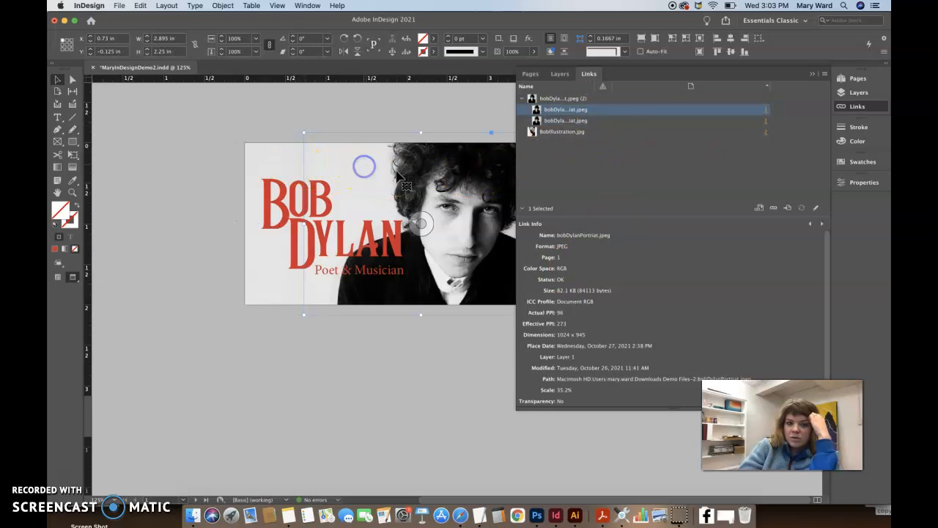
click(823, 76)
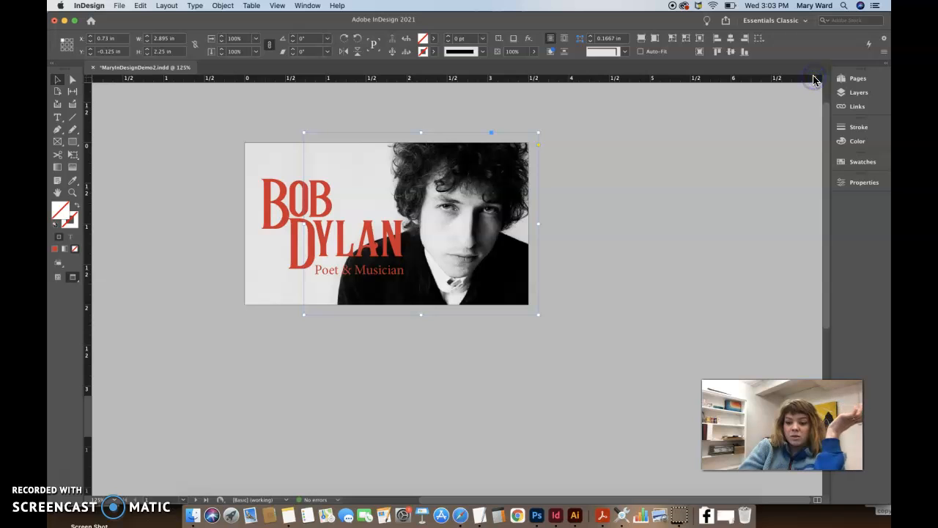
click(857, 106)
click(565, 100)
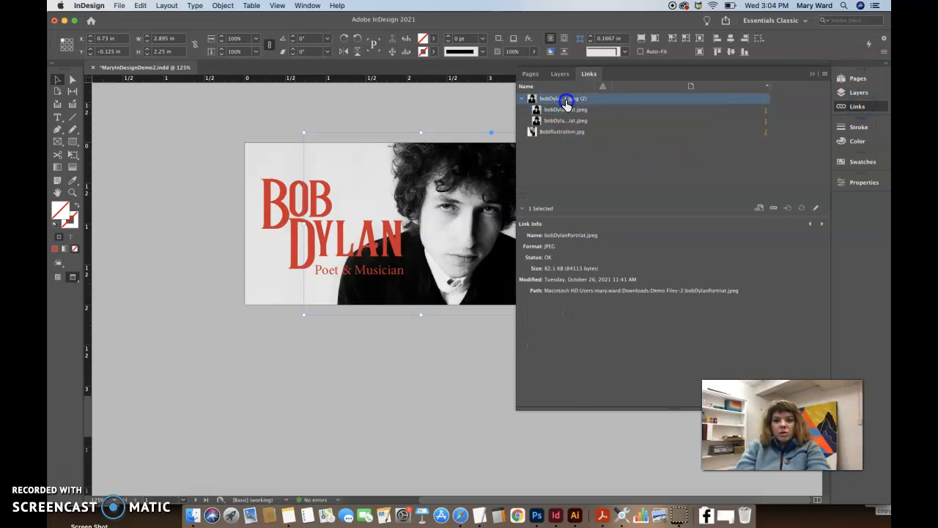
click(523, 100)
click(524, 101)
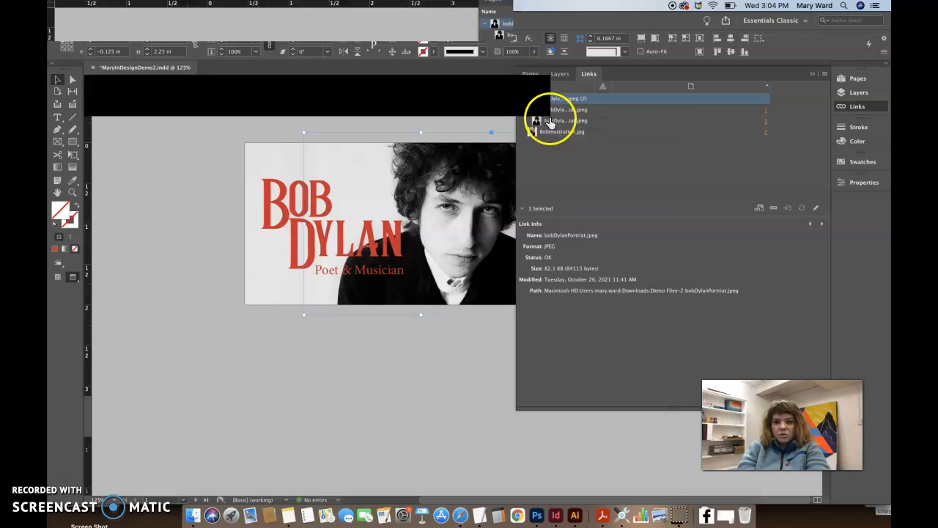
click(269, 224)
click(275, 165)
click(357, 166)
click(287, 158)
click(558, 122)
click(553, 99)
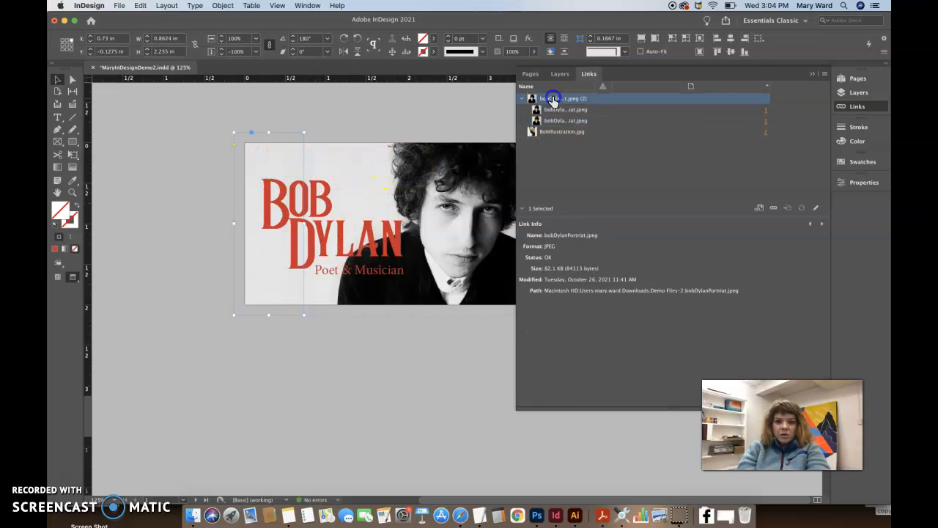
Open the linked bobDylanPortriat.jpeg in Photoshop for editing and close the BobIllustration.jpg document there
right_click(554, 101)
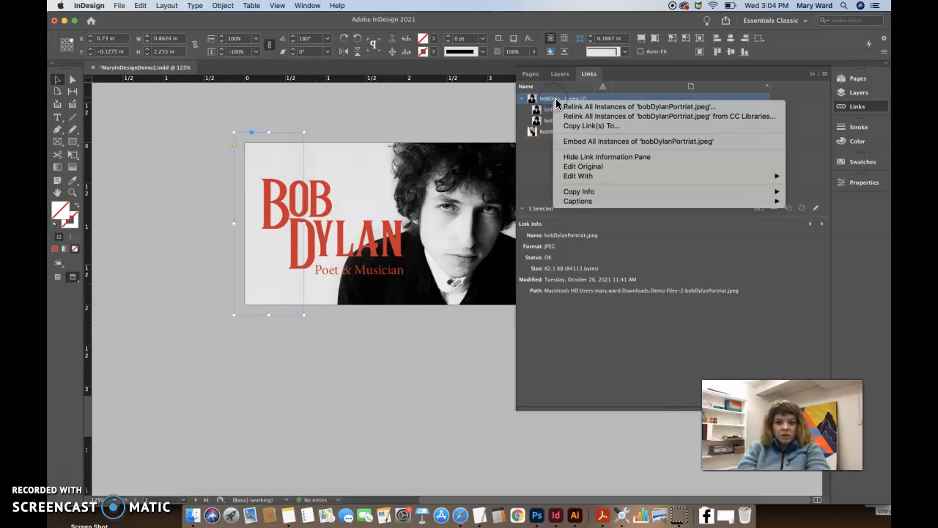
mouse_move(592, 178)
click(505, 186)
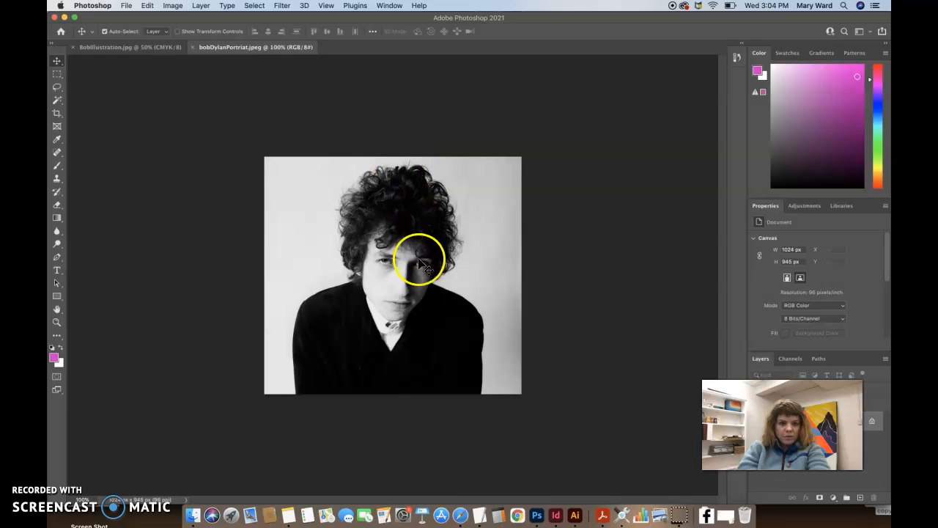
click(73, 47)
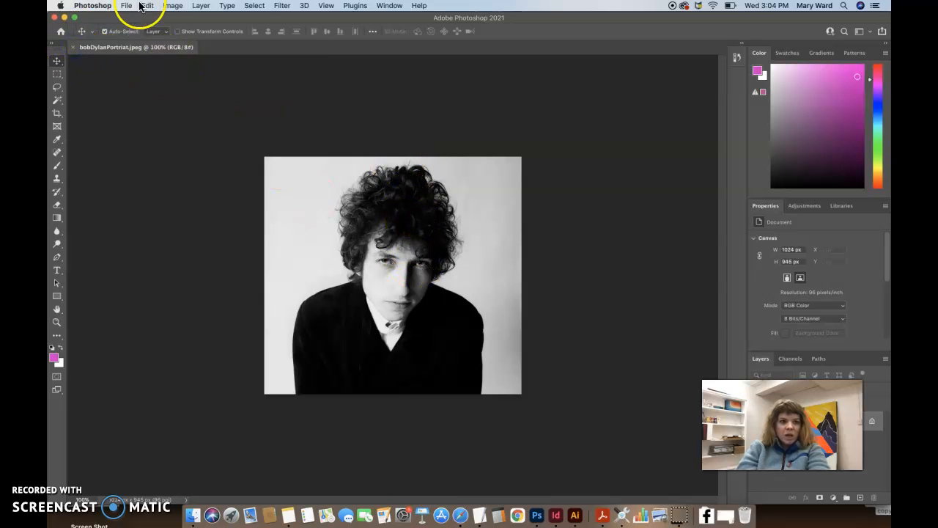
Convert the portrait to Grayscale mode and save it as a progressive JPEG with High quality 9 and 3 scans
click(169, 7)
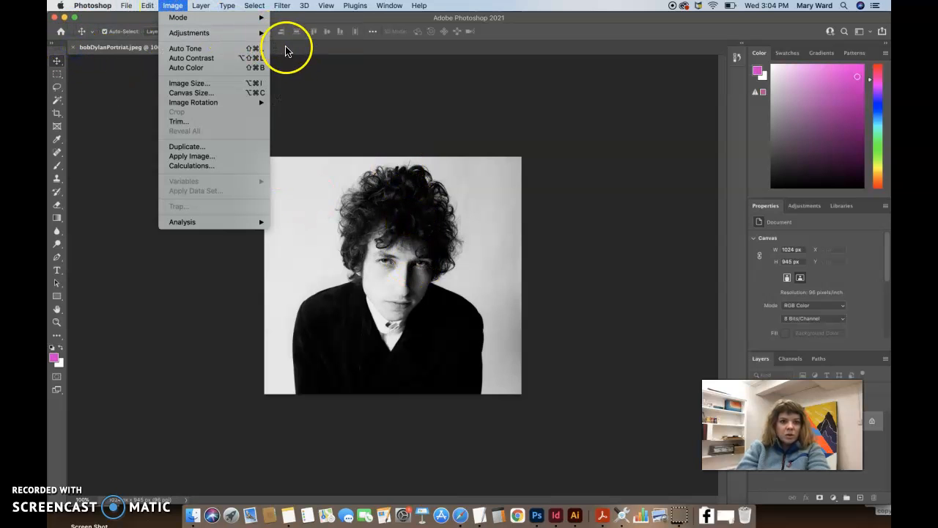
mouse_move(258, 20)
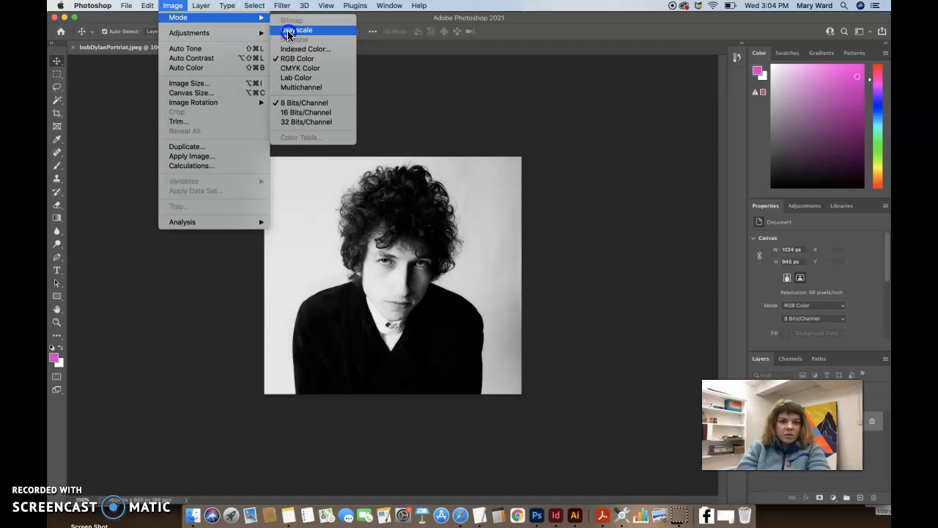
click(287, 31)
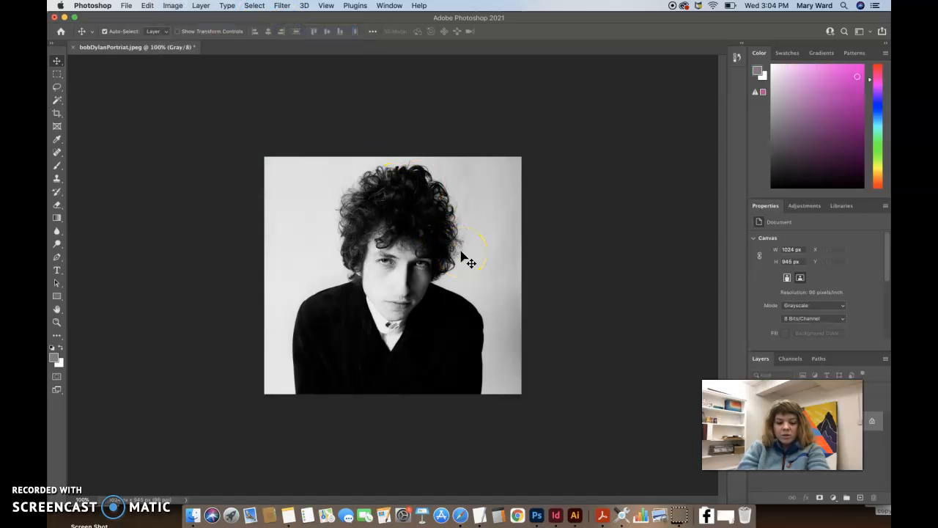
key(super+s)
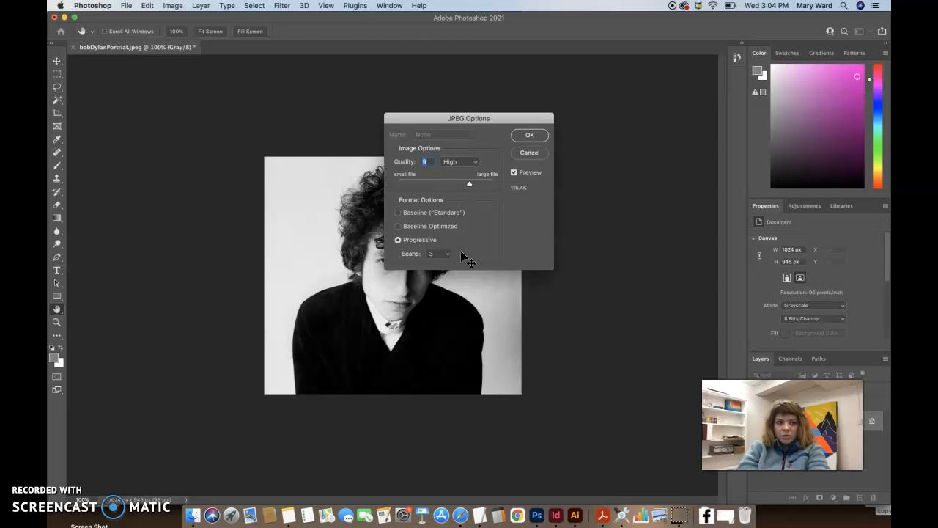
click(531, 136)
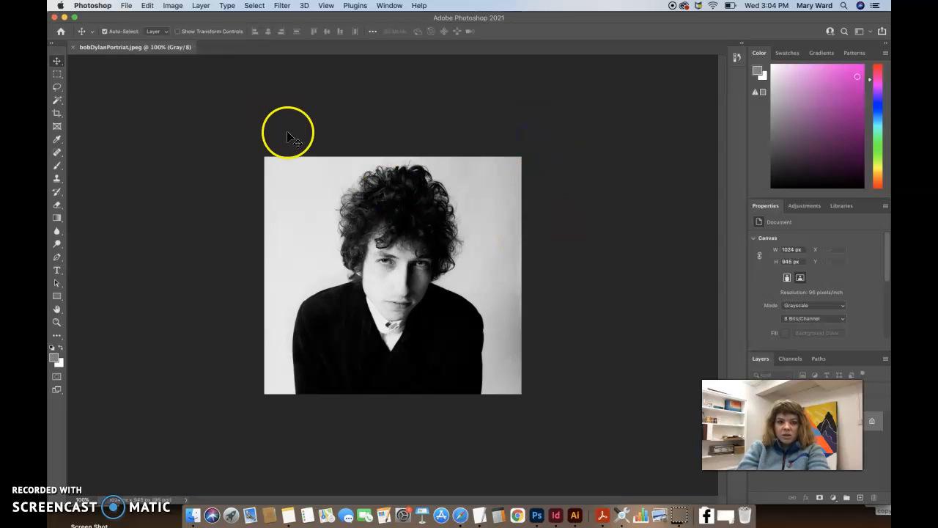
Check the portrait's color space back in InDesign and open the linked BobIllustration.jpg in Photoshop for editing
click(555, 513)
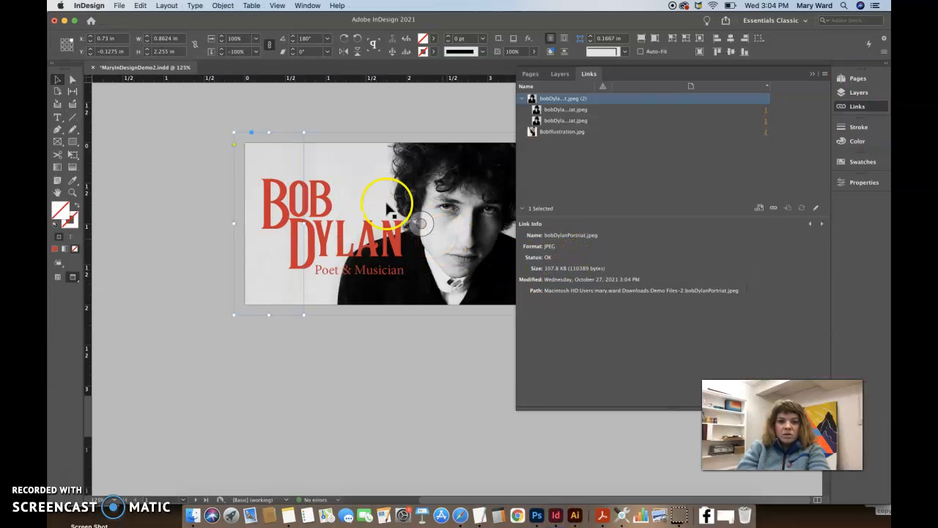
click(428, 206)
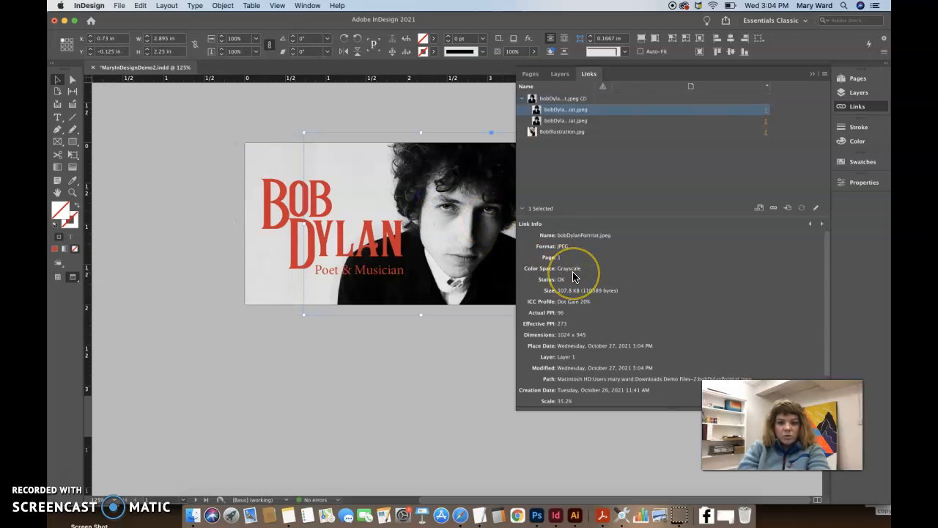
click(562, 133)
right_click(564, 135)
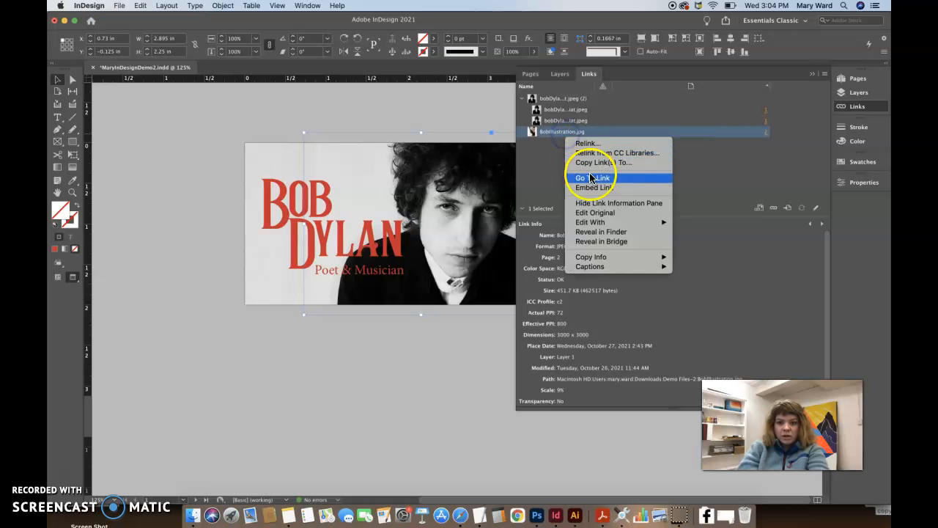
mouse_move(598, 223)
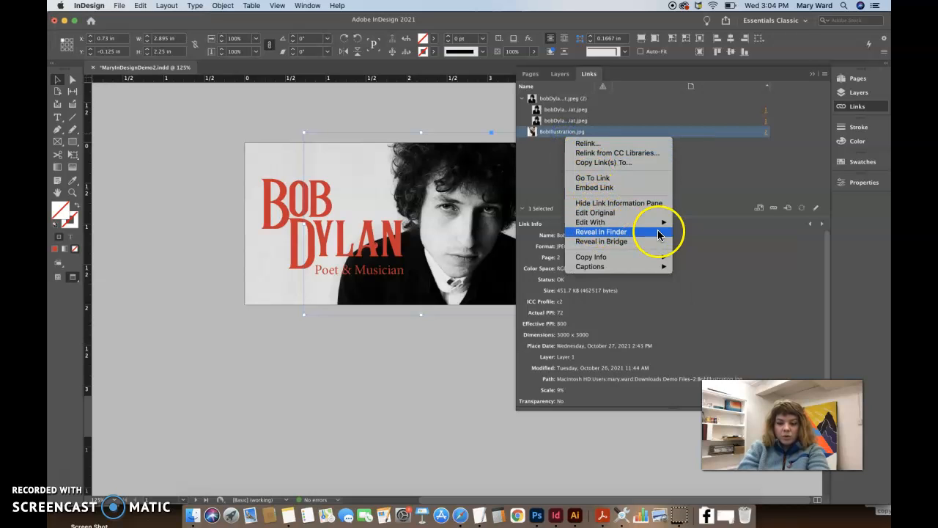
click(699, 241)
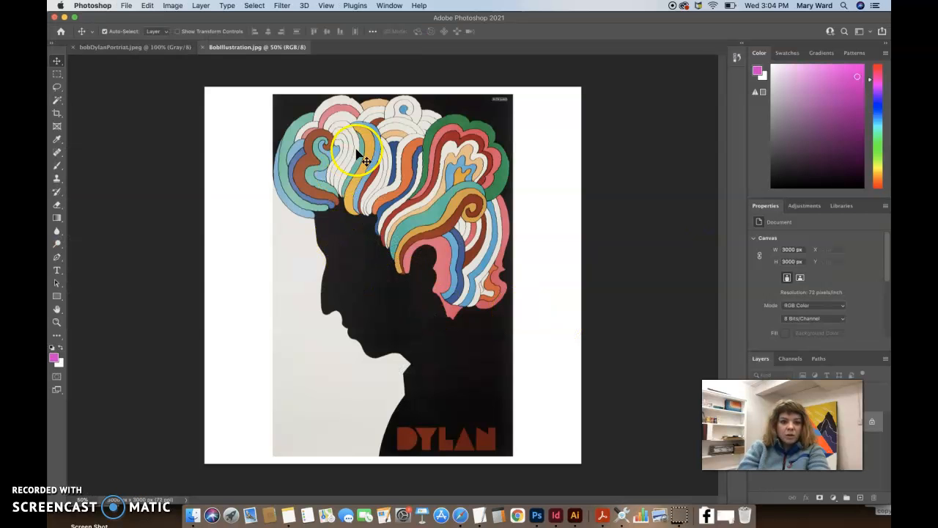
Convert the illustration to CMYK Color mode and save it as a progressive JPEG with High quality 9 and 3 scans
click(175, 7)
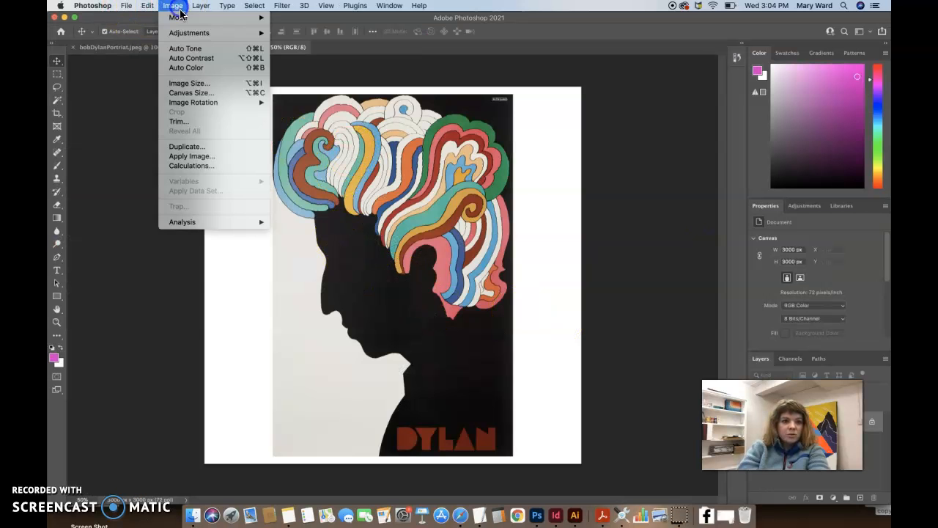
mouse_move(180, 17)
click(305, 68)
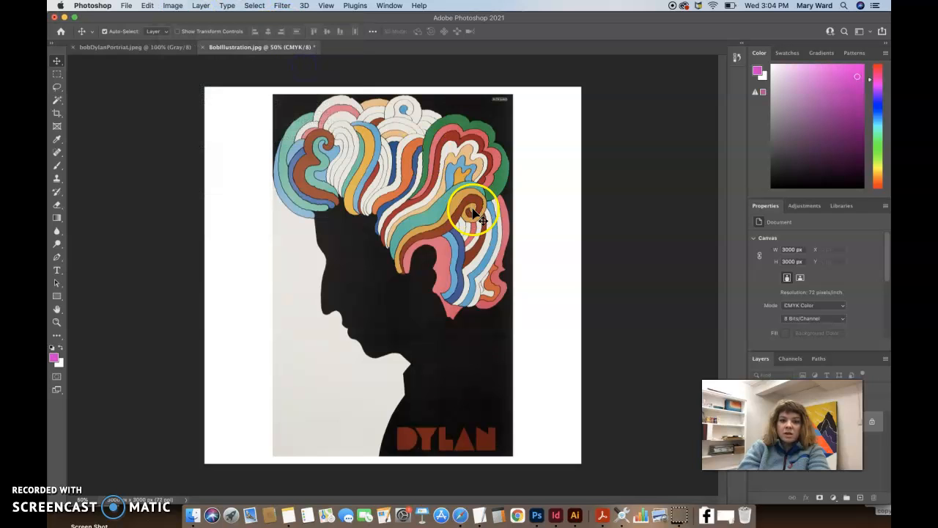
key(super+s)
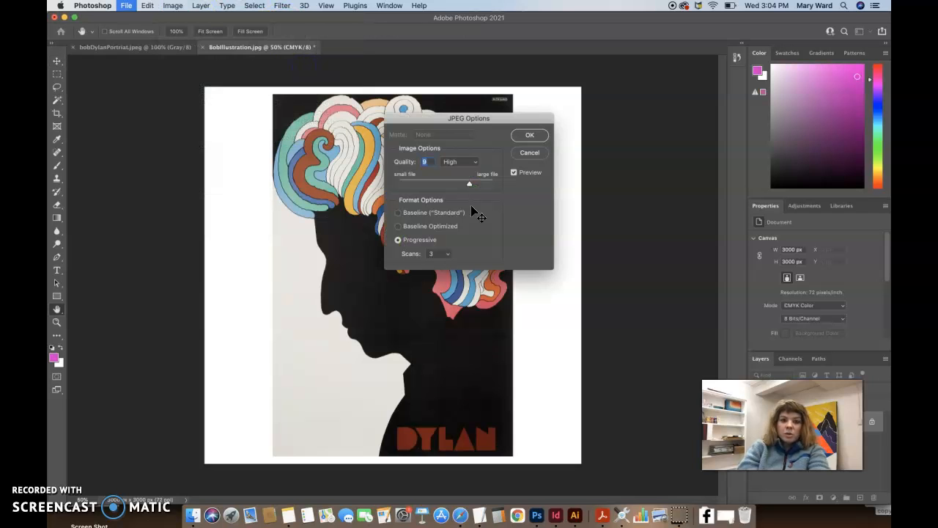
click(522, 134)
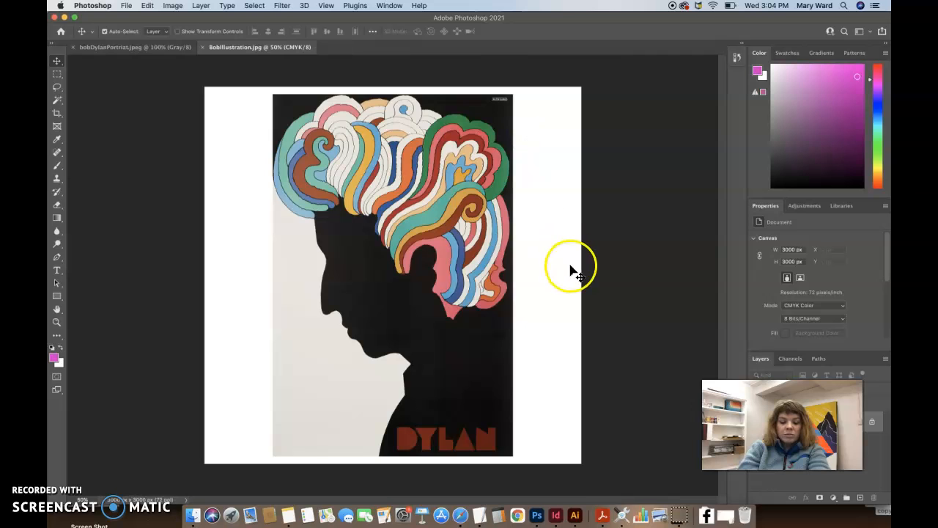
Switch to InDesign and examine the updated color space and effective PPI of BobIllustration.jpg on the card's back
click(555, 515)
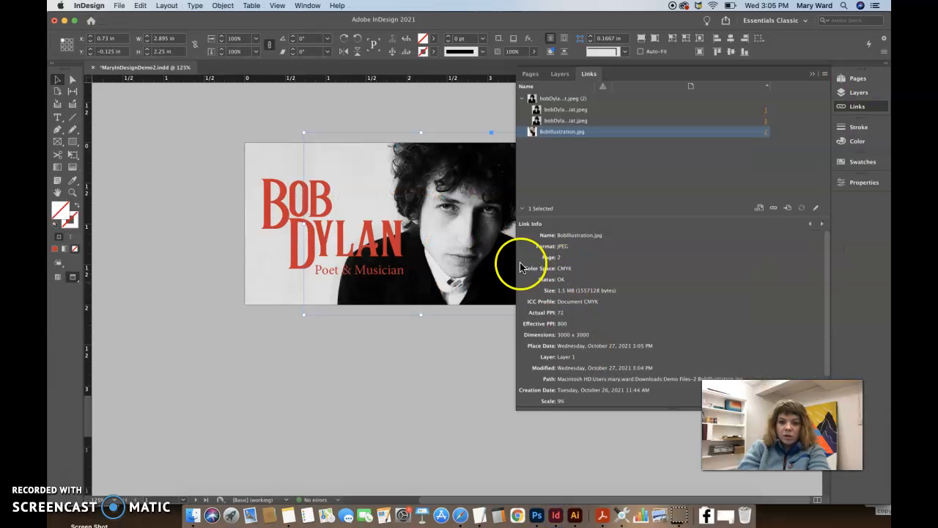
click(555, 135)
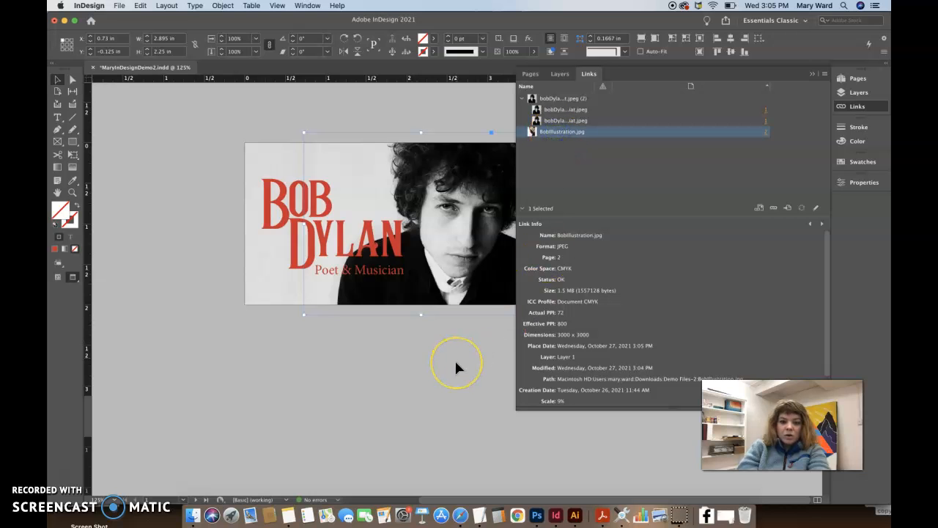
click(456, 265)
drag(456, 266, 497, 267)
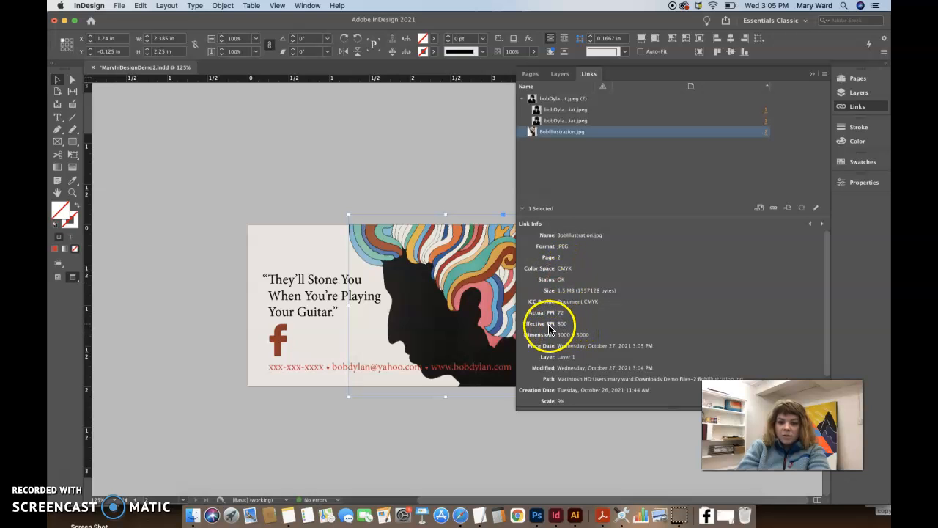
Compare the color space and effective PPI of both bobDylanPortriat.jpeg instances and identify the flipped strip on the card's front
click(555, 109)
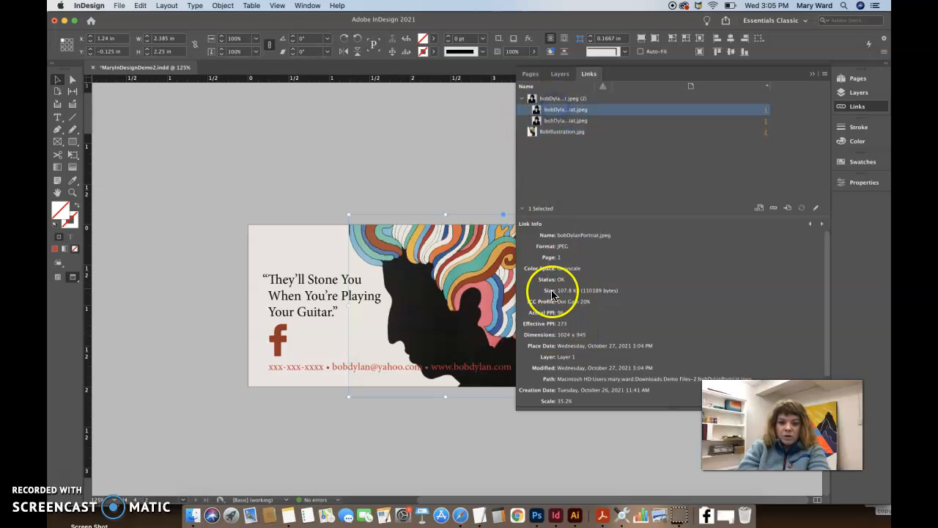
click(561, 120)
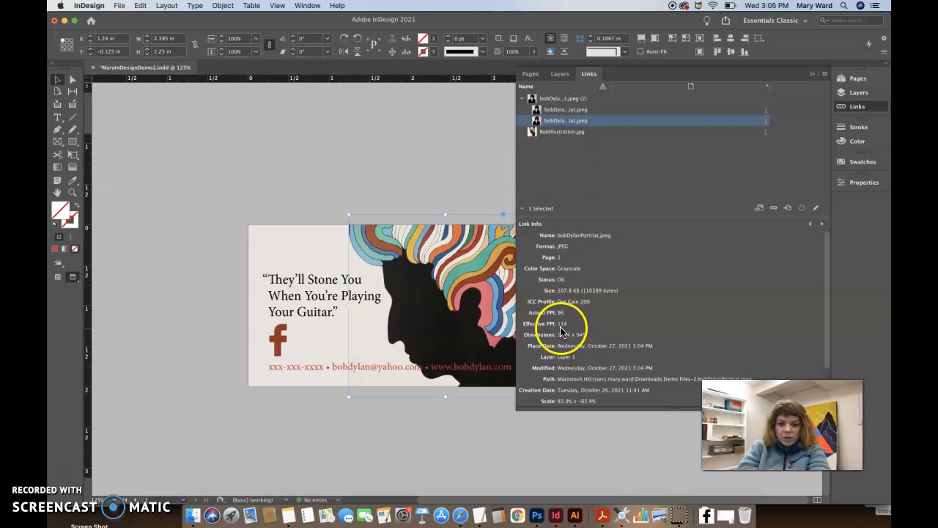
scroll(438, 192, up, 10)
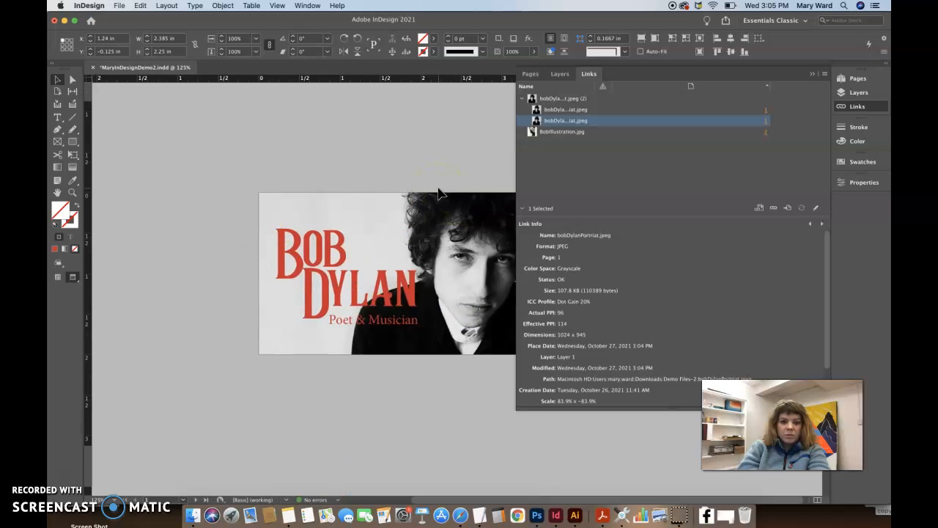
click(295, 206)
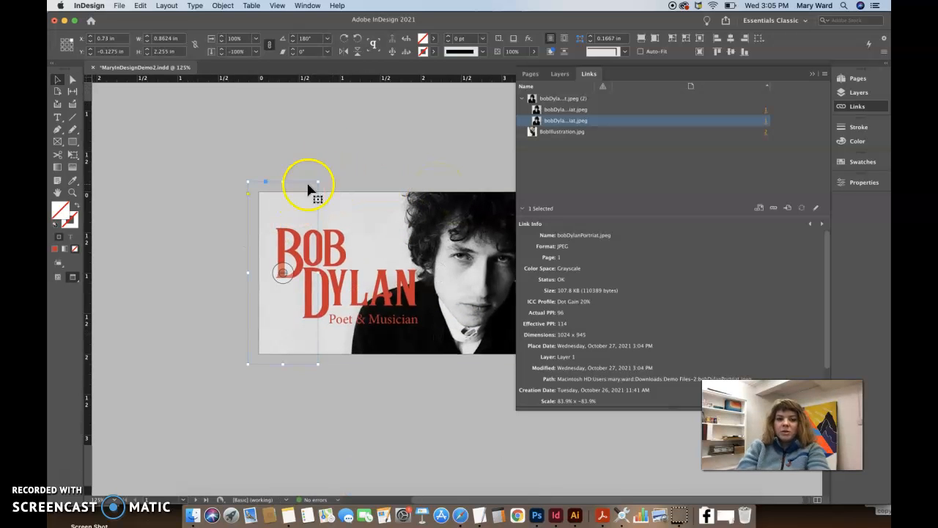
click(349, 147)
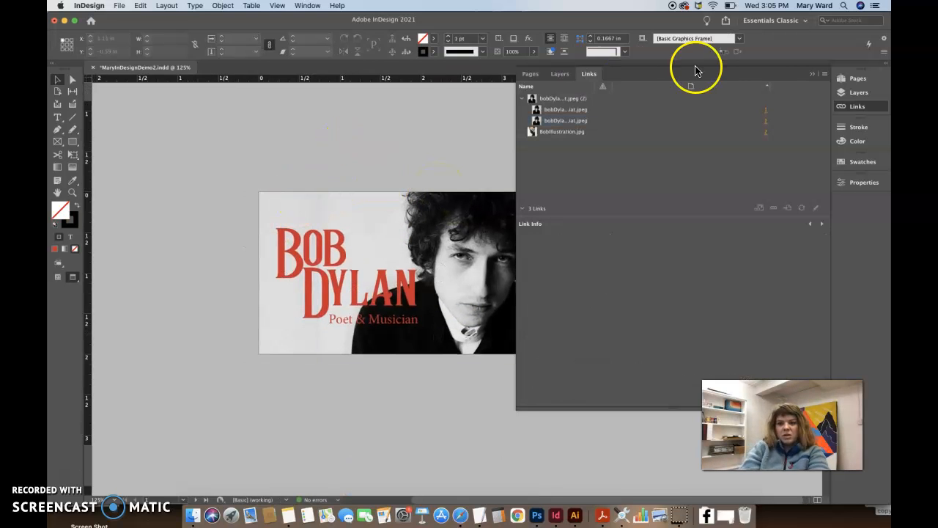
Hide the link details, review the front and back of the business card, and save the document
click(811, 75)
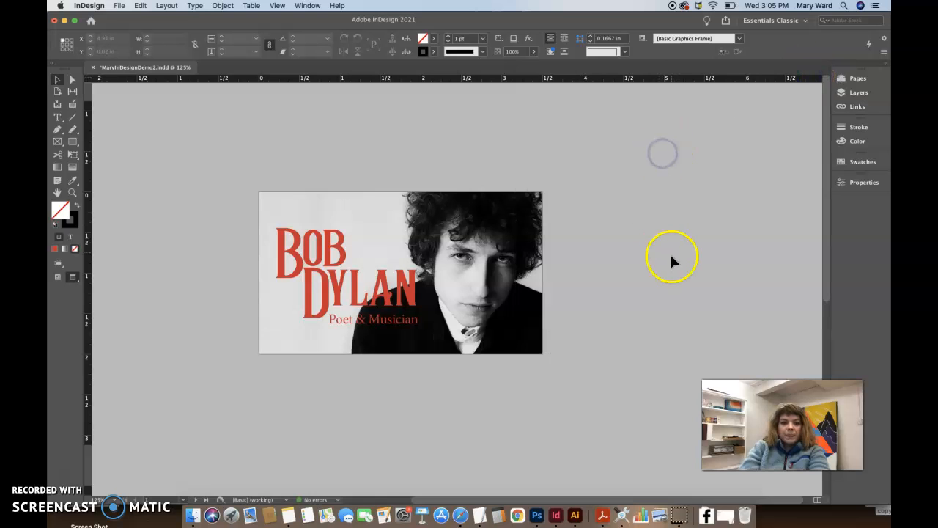
scroll(617, 261, down, 1)
scroll(617, 266, down, 5)
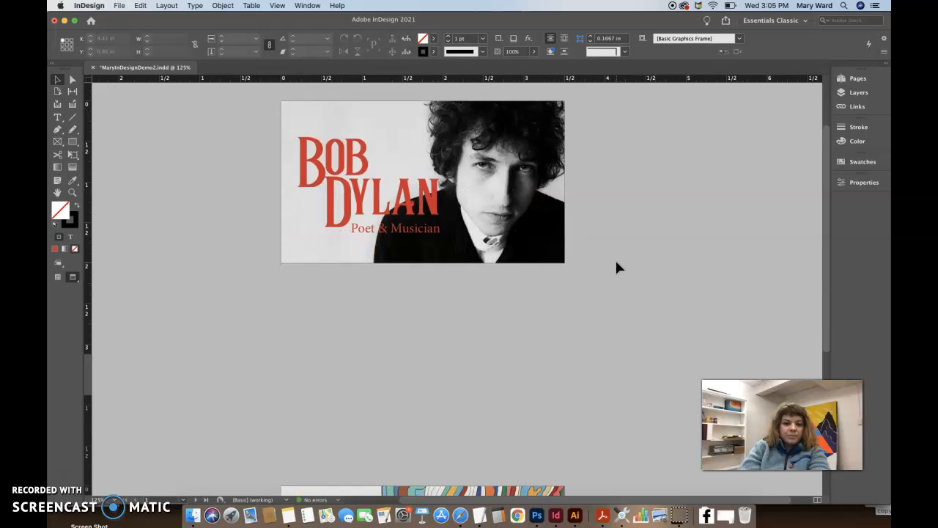
scroll(616, 266, down, 10)
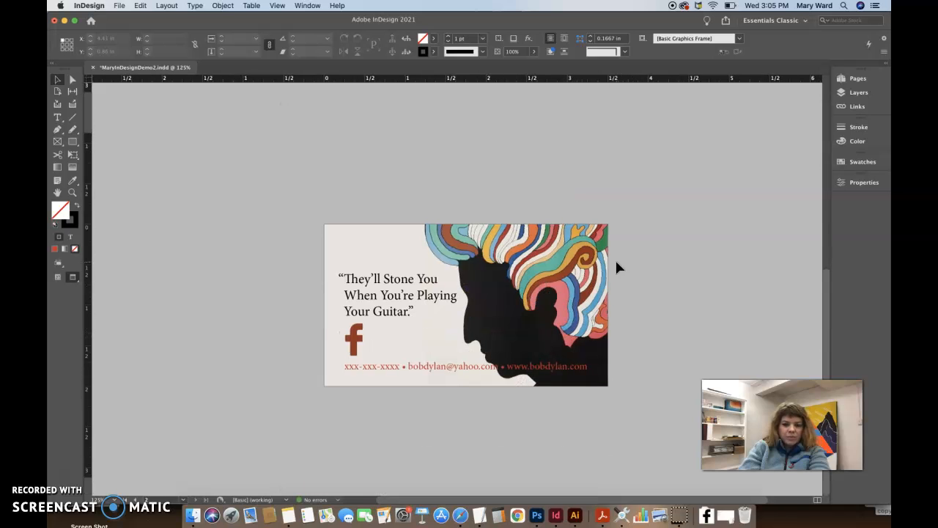
scroll(616, 266, up, 3)
scroll(616, 266, right, 3)
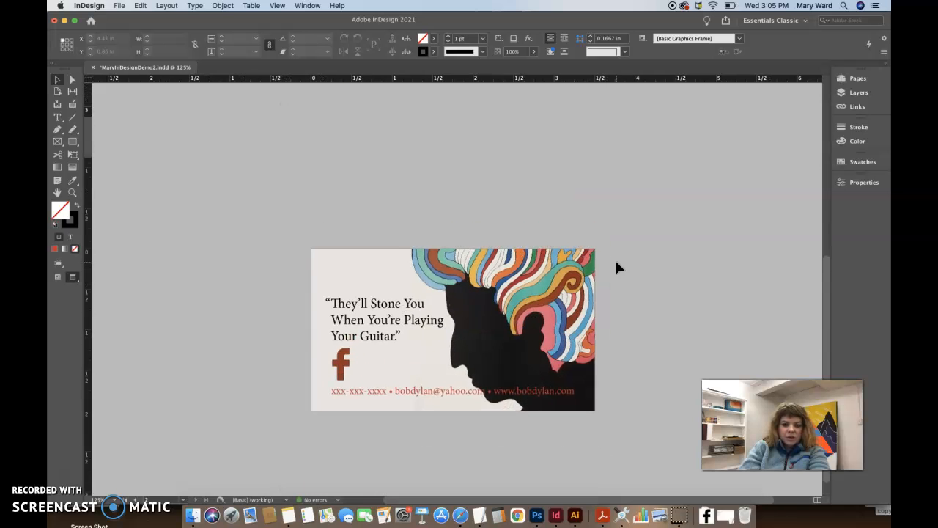
scroll(616, 267, down, 3)
scroll(616, 268, left, 1)
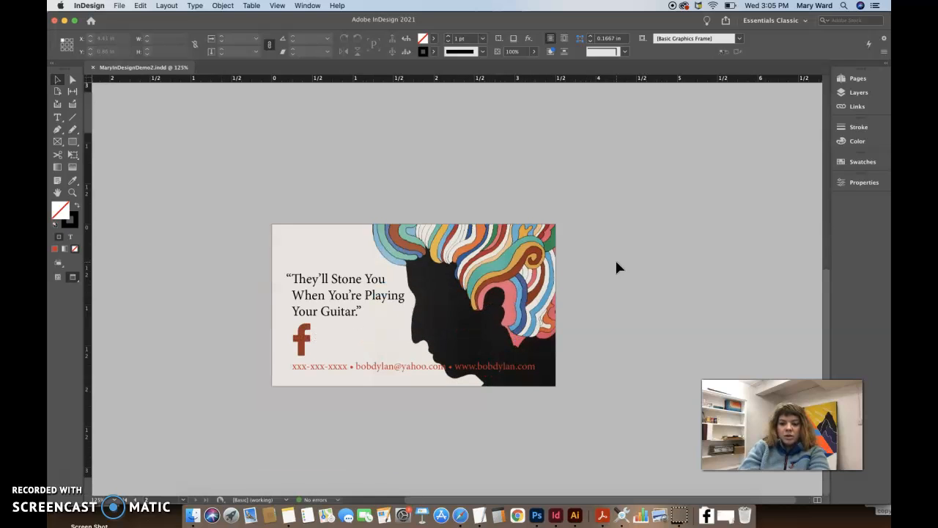
Check the effective PPI of the illustration on the card's back, hiding the link details and deselecting it when done
click(469, 305)
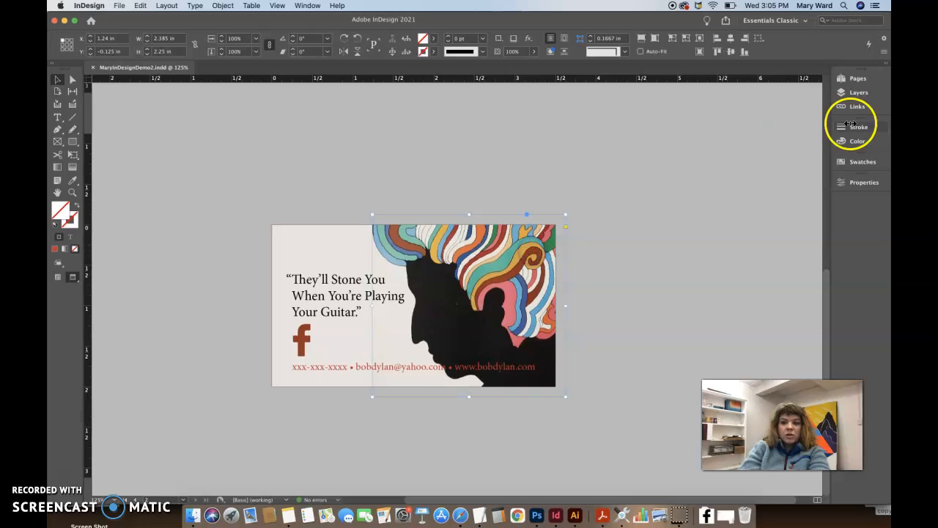
click(852, 107)
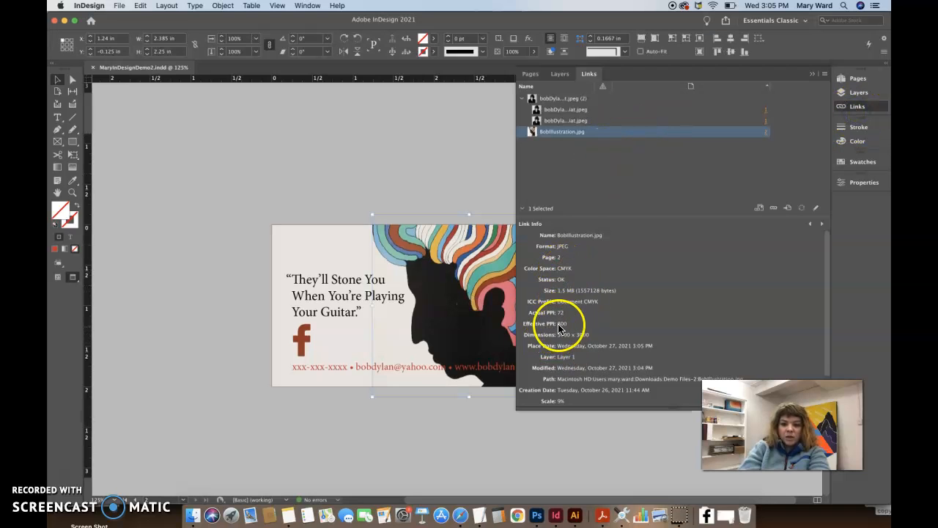
click(811, 74)
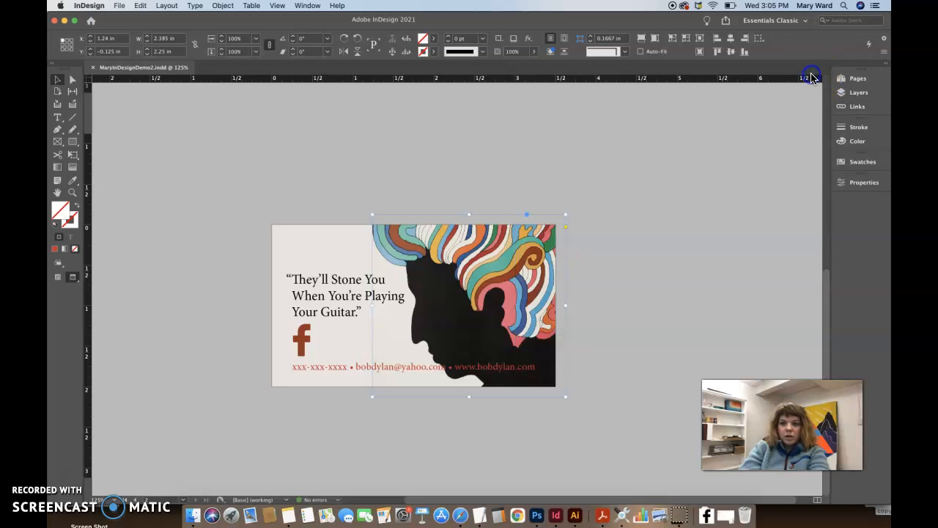
click(752, 182)
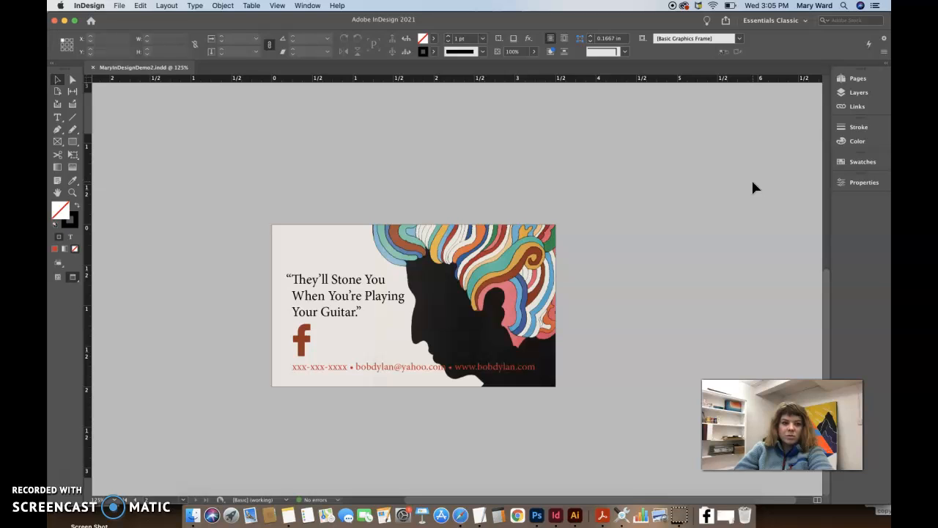
click(415, 210)
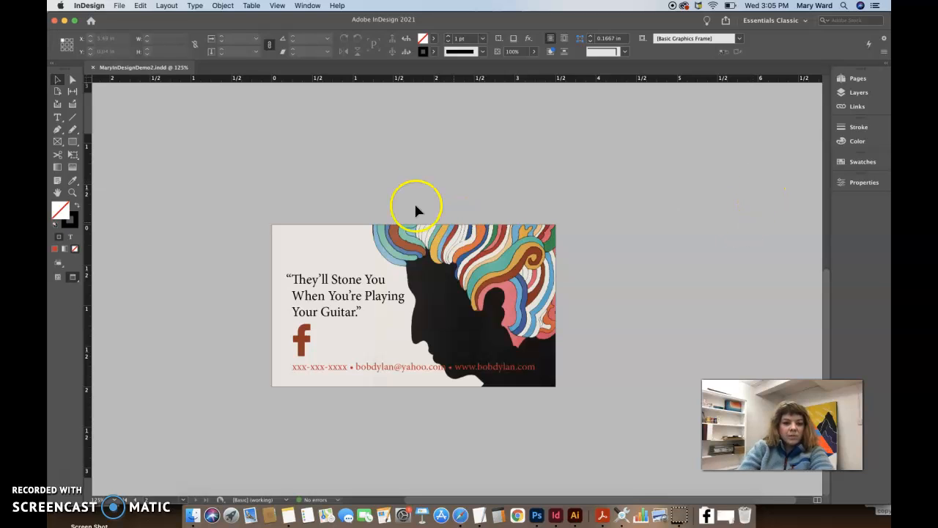
click(166, 142)
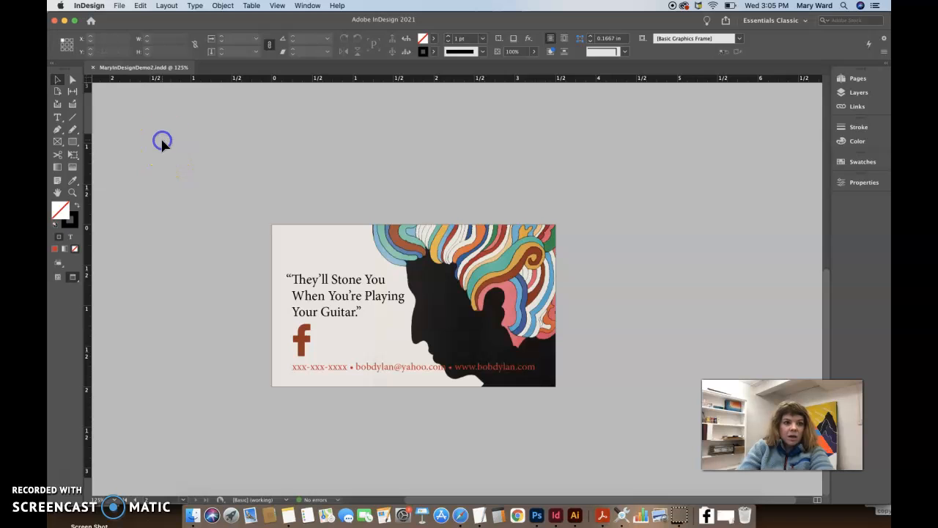
Start packaging the document and review its fonts, links and images, colors and inks, print settings and external plug-ins
click(121, 6)
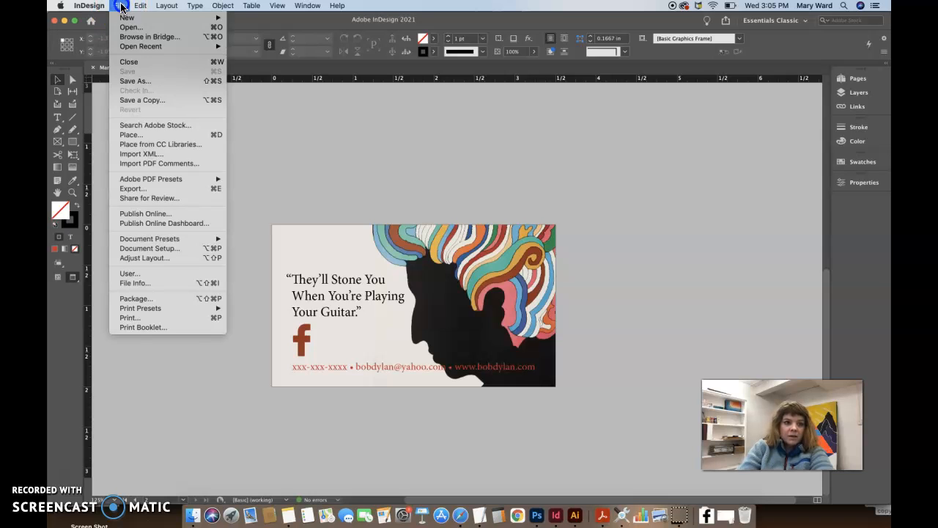
click(141, 163)
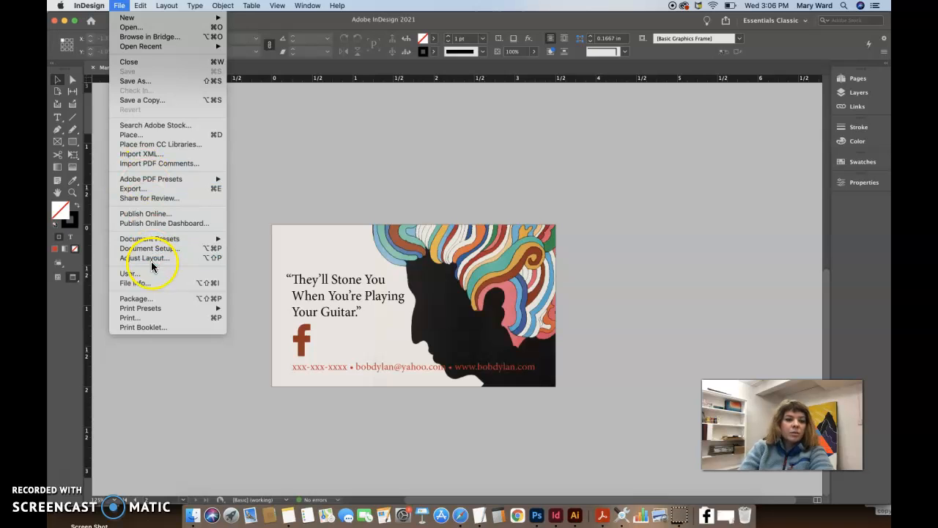
click(149, 299)
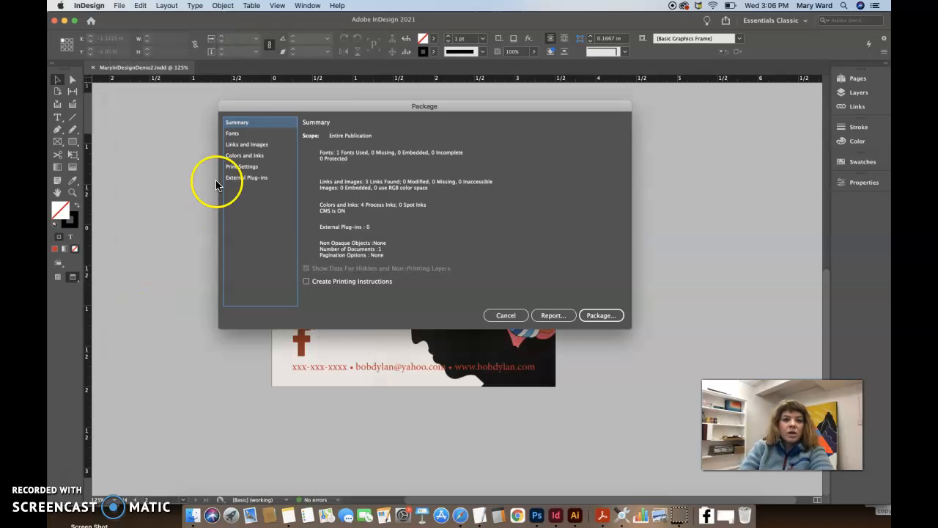
click(232, 135)
click(233, 145)
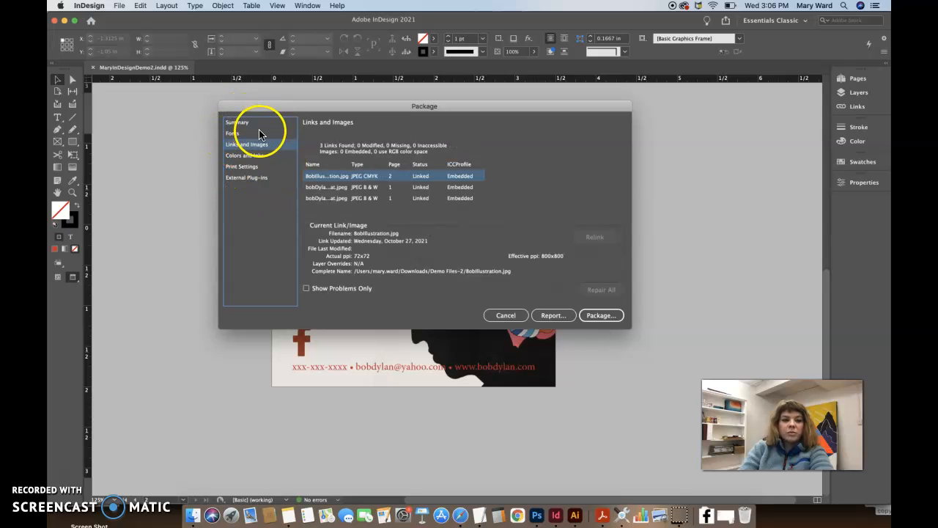
click(241, 157)
click(241, 167)
click(243, 177)
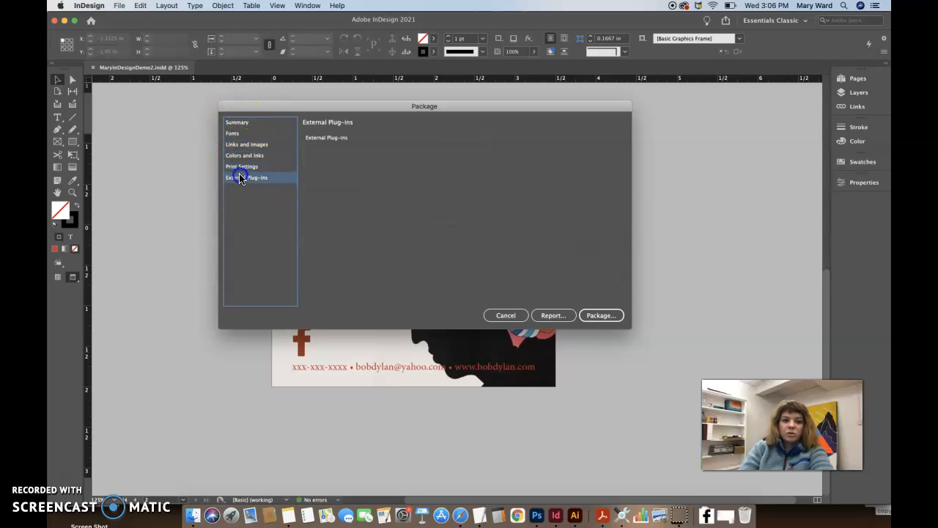
Proceed with packaging the document and name the package folder Mary InDesign Demo 2
click(595, 315)
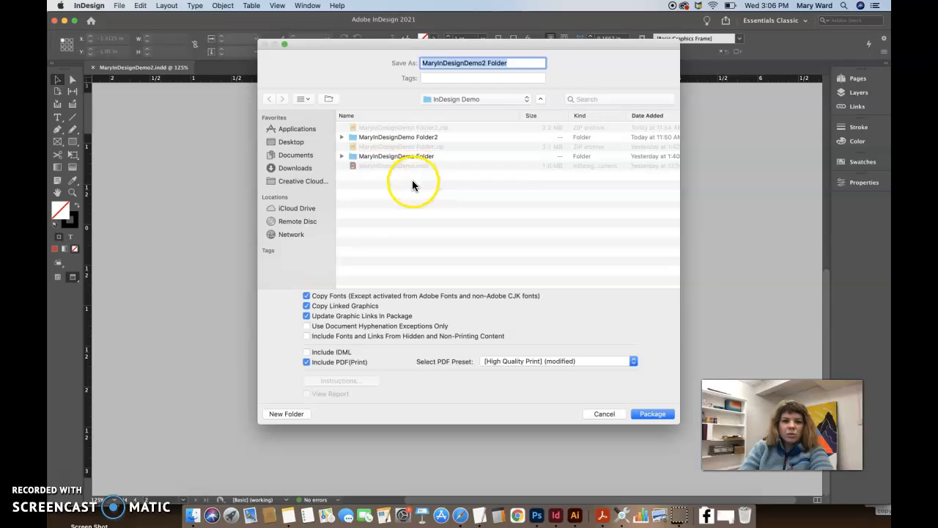
click(518, 64)
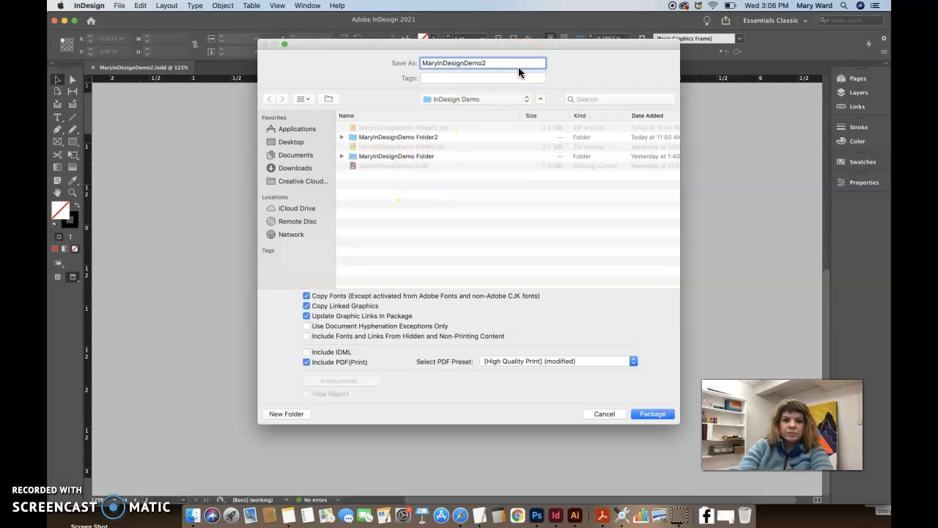
text(2)
click(451, 62)
click(437, 64)
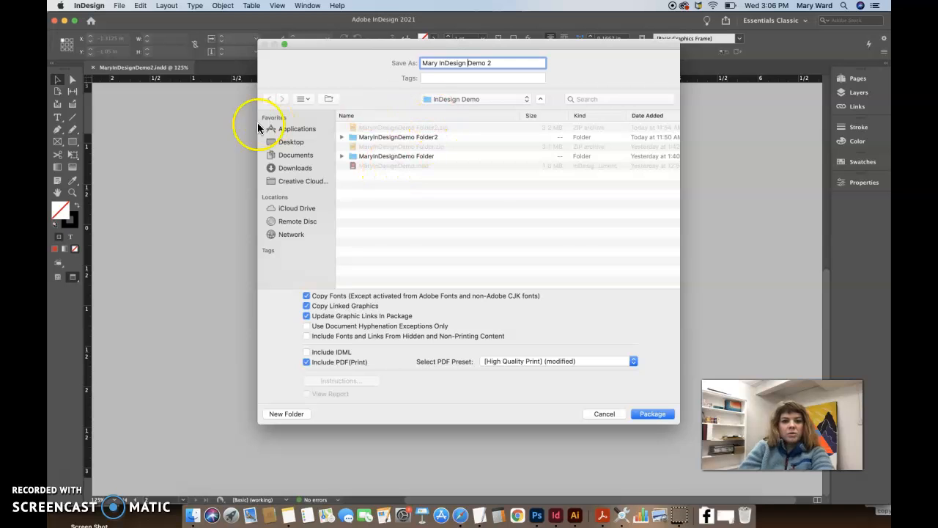
Set the package destination to InDesign Demo 2 within Documents > GDSN 231- Graphic Design Applications, re-entering the 2 at the end of the package name
click(294, 157)
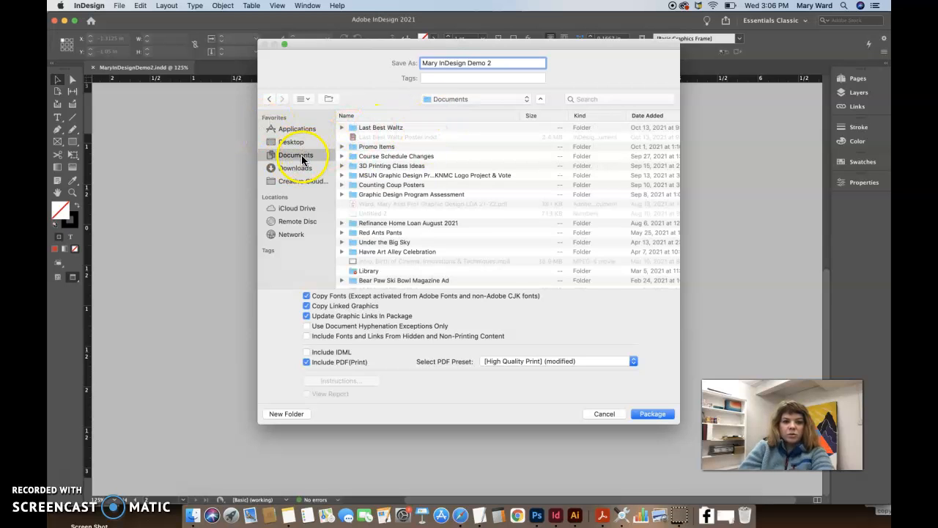
scroll(378, 268, down, 10)
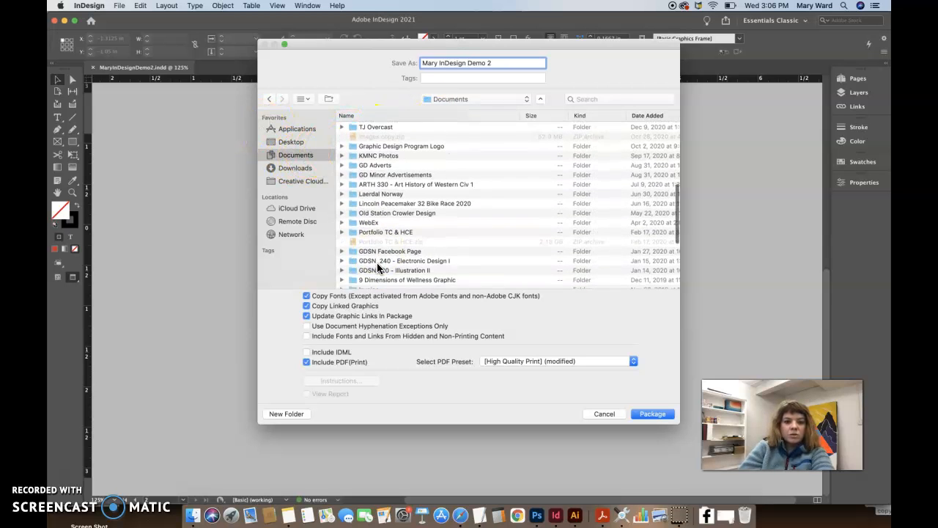
scroll(377, 266, down, 1)
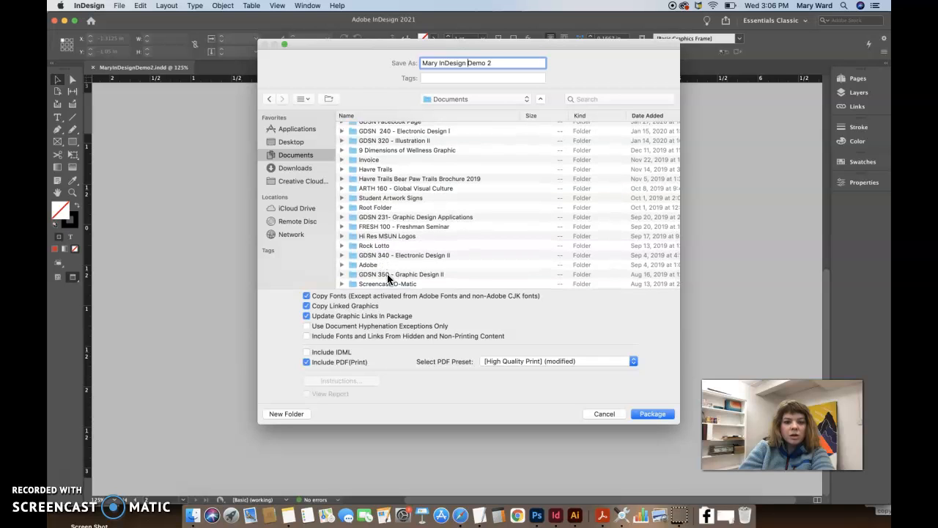
double_click(390, 219)
click(378, 127)
double_click(378, 128)
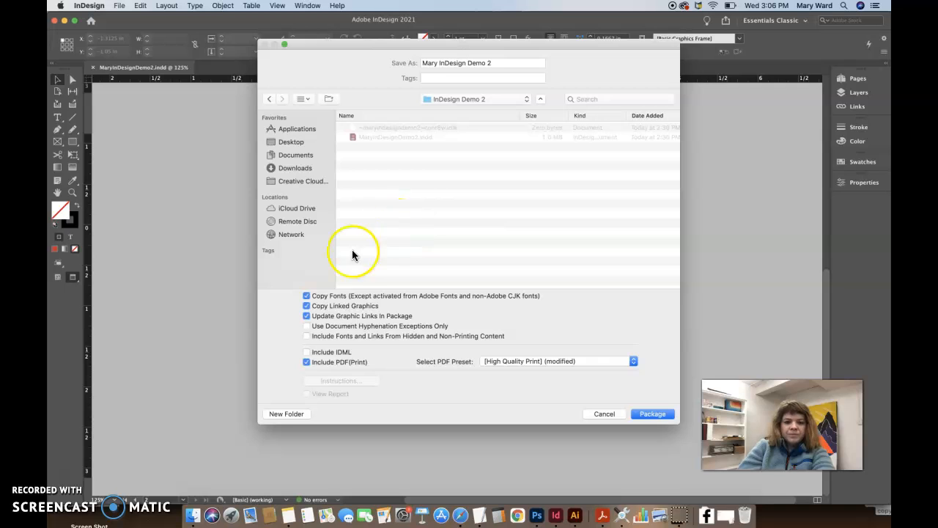
click(489, 65)
key(BackSpace)
key(BackSpace)
text(2)
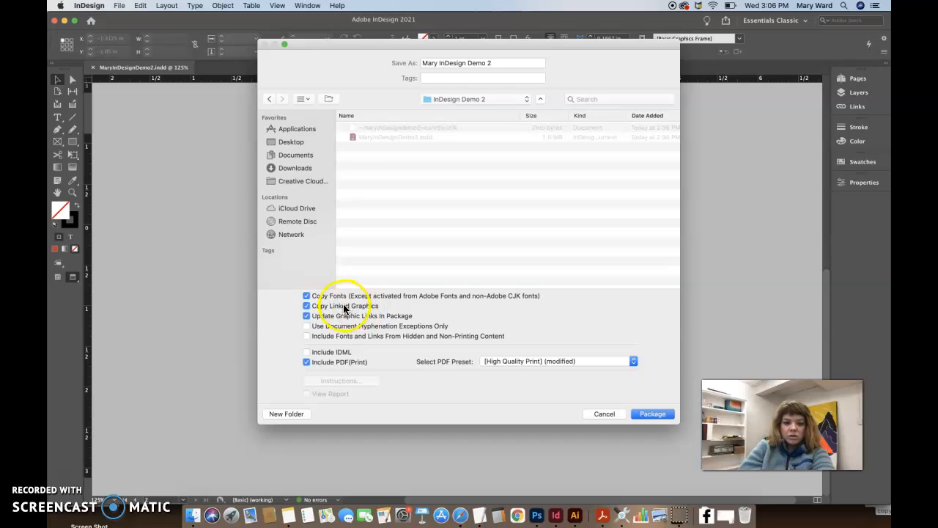
Leave IDML excluded, set the PDF preset to [High Quality Print], and create the package
click(306, 352)
click(307, 353)
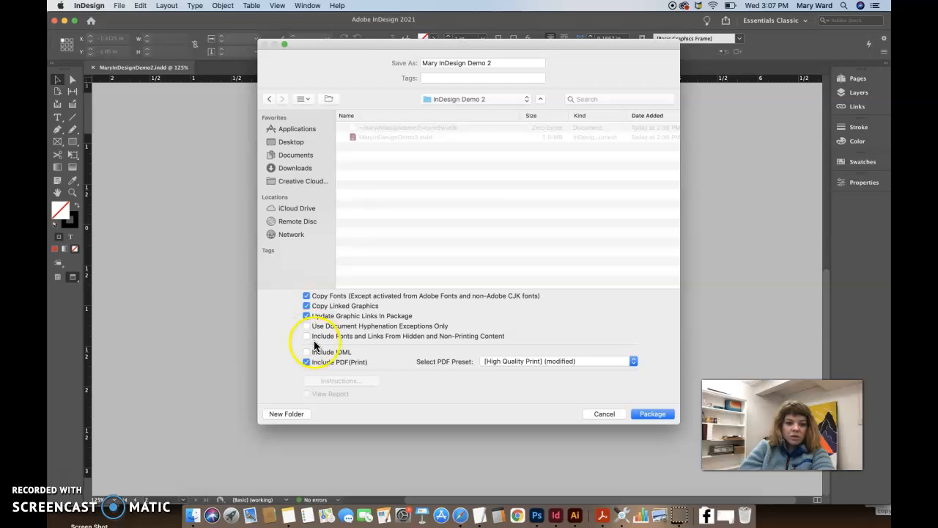
click(531, 361)
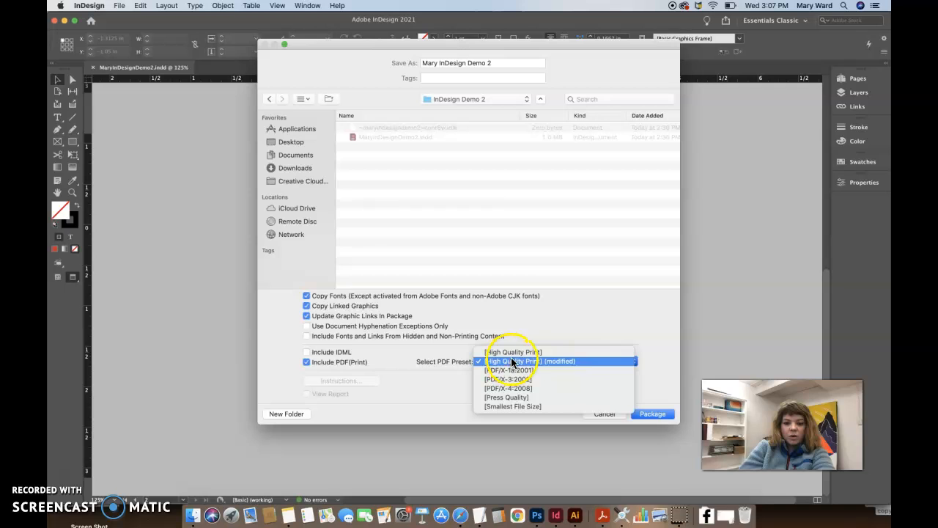
click(513, 353)
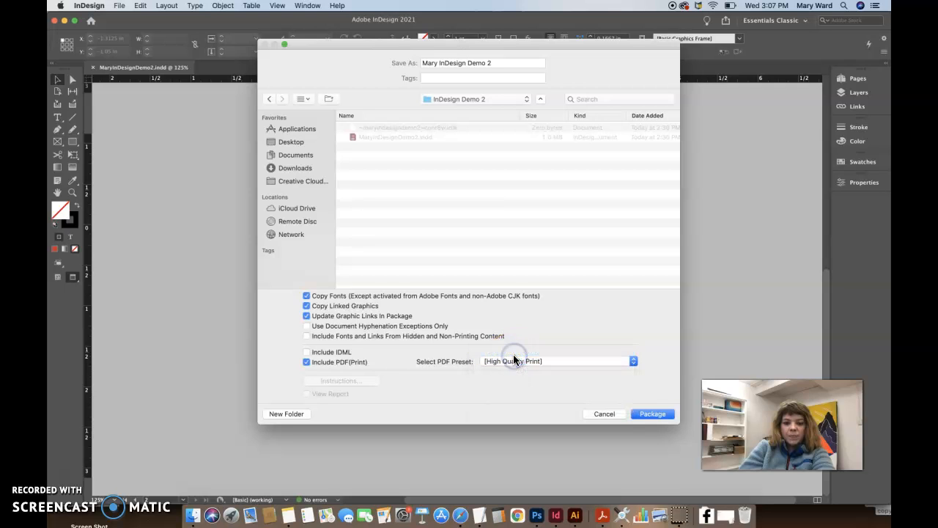
click(653, 413)
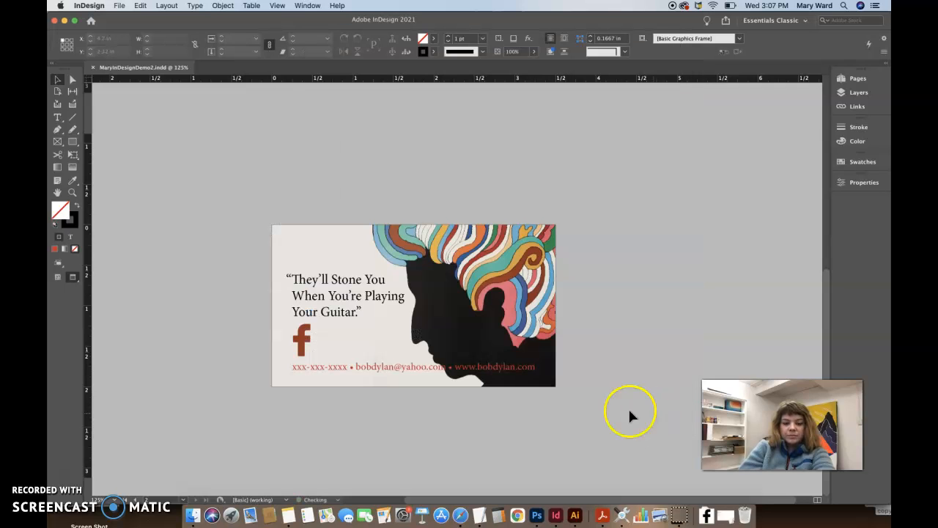
Switch to Finder and open the InDesign Demo 2 folder within Documents > GDSN 231- Graphic Design Applications
click(193, 514)
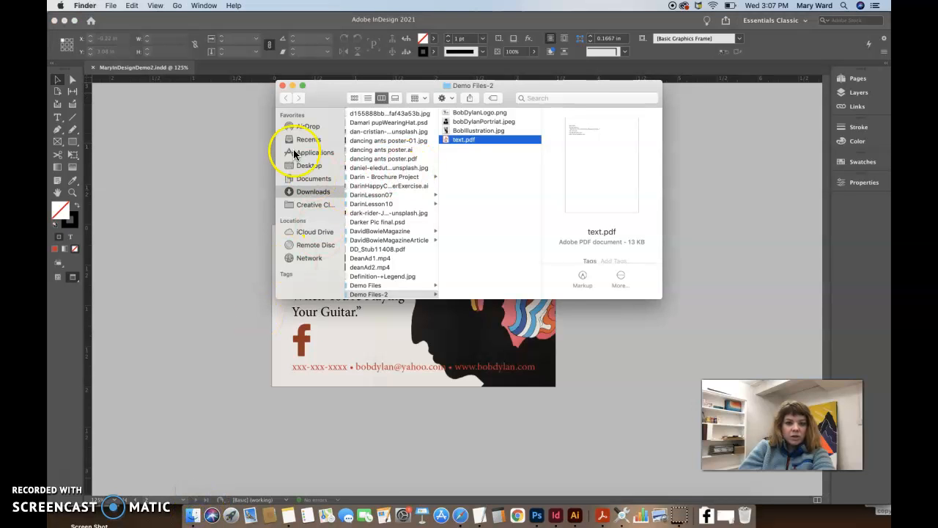
click(314, 180)
double_click(396, 124)
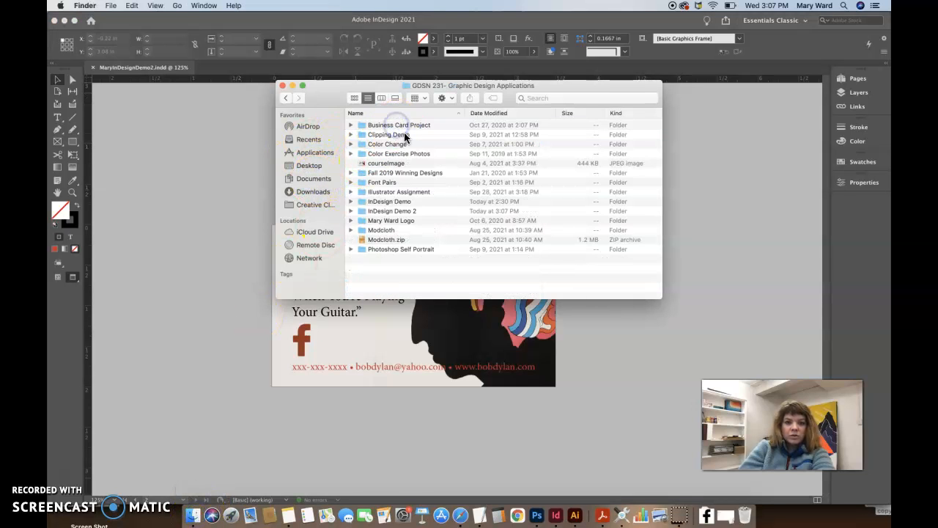
click(386, 211)
double_click(386, 210)
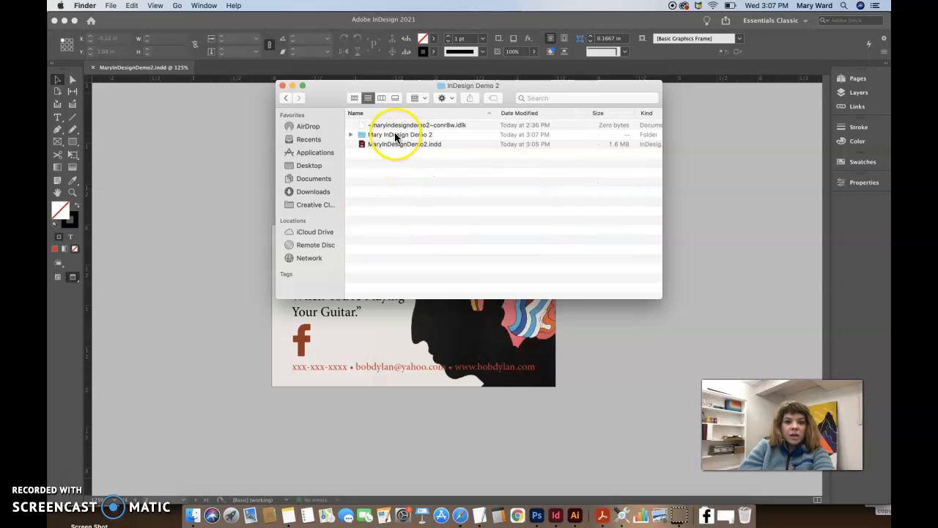
Rename the package folder as Mary InDesign Demo 2 Folder
click(395, 135)
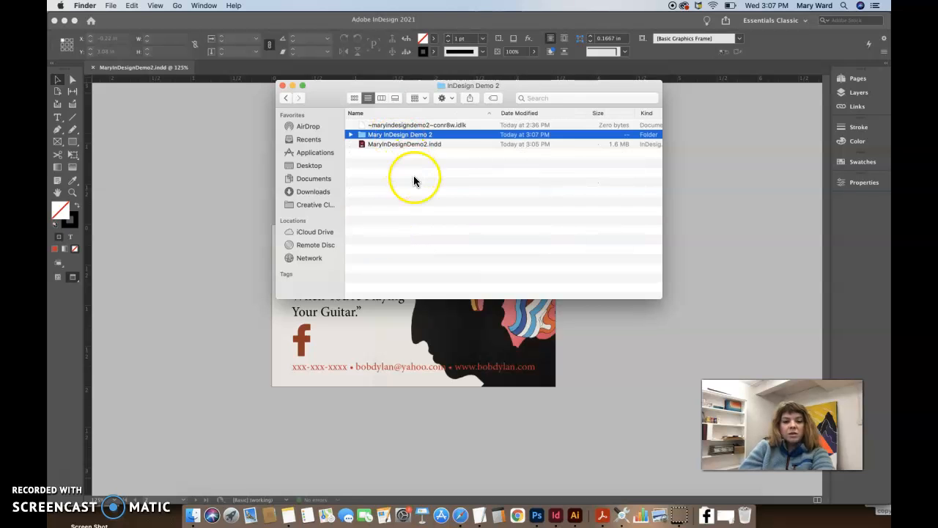
click(407, 135)
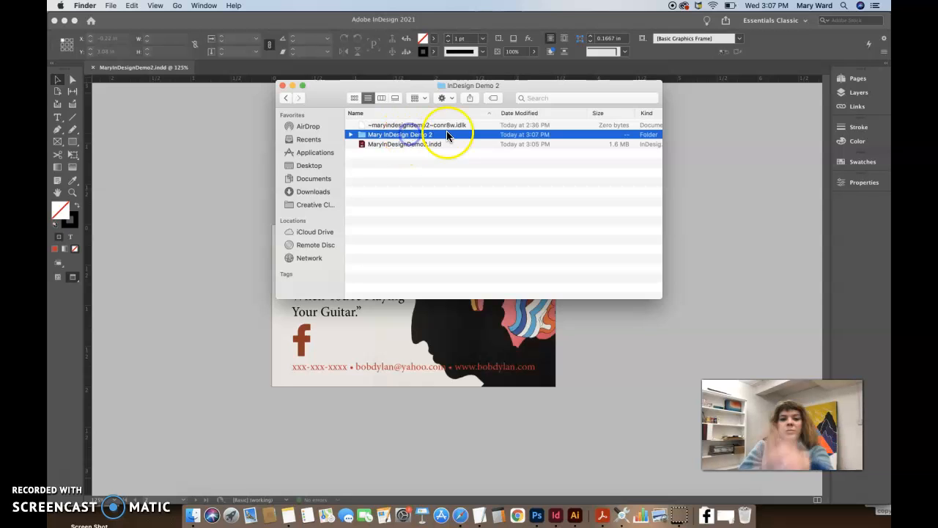
text(Folder)
click(445, 189)
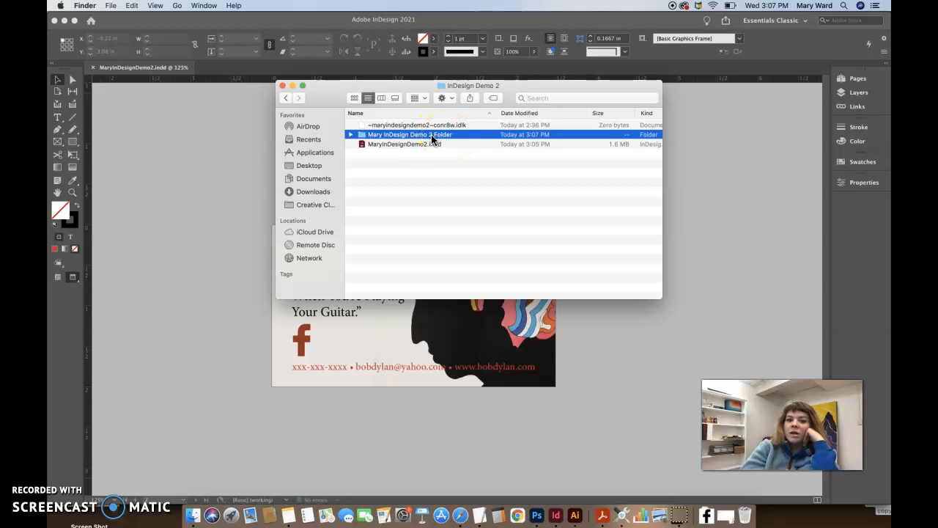
Open Mary InDesign Demo 2 Folder and examine the contents of its Links and Document fonts subfolders
click(434, 139)
double_click(434, 138)
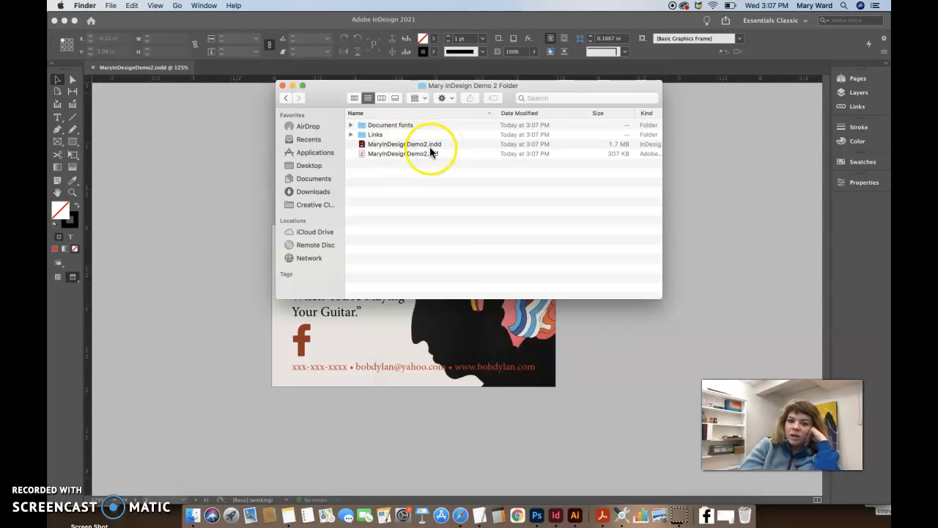
click(351, 134)
click(351, 135)
click(351, 125)
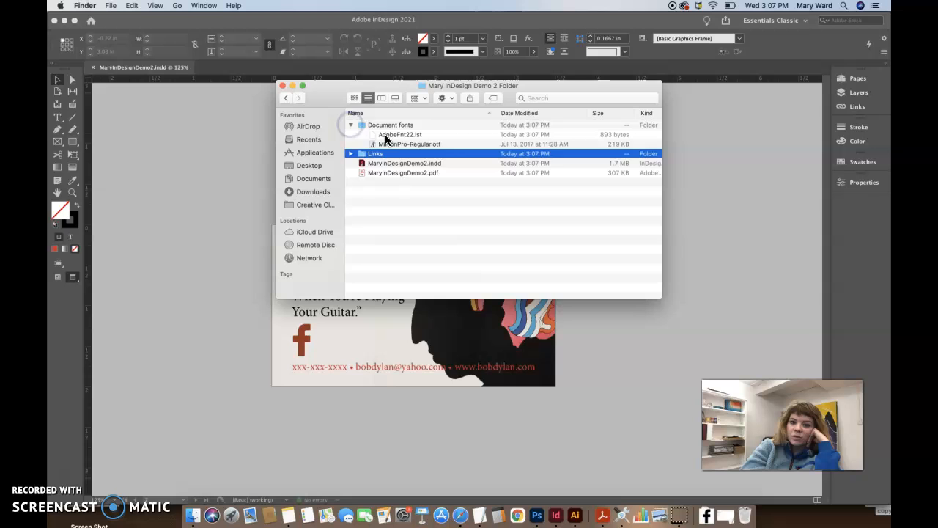
Try to install MinionPro-Regular.otf from the package's Document fonts, closing the font windows and collapsing the subfolder
double_click(423, 144)
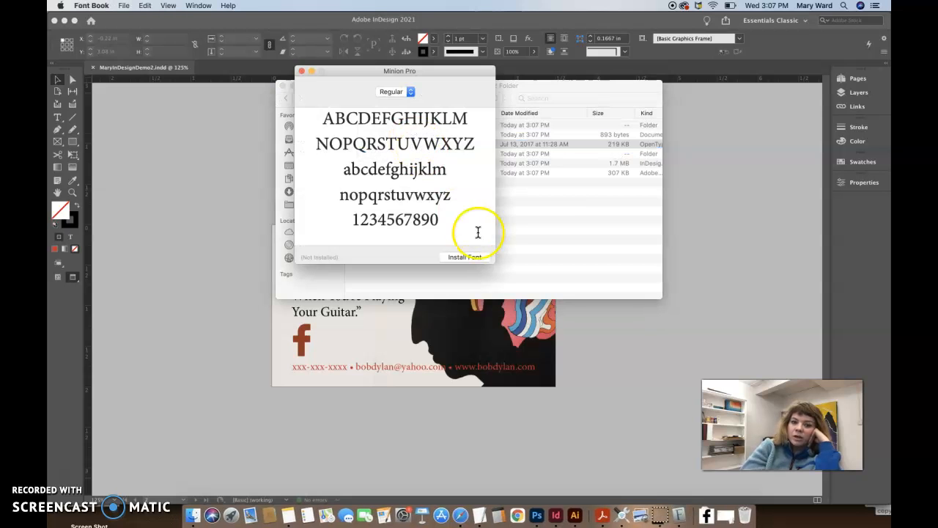
click(472, 258)
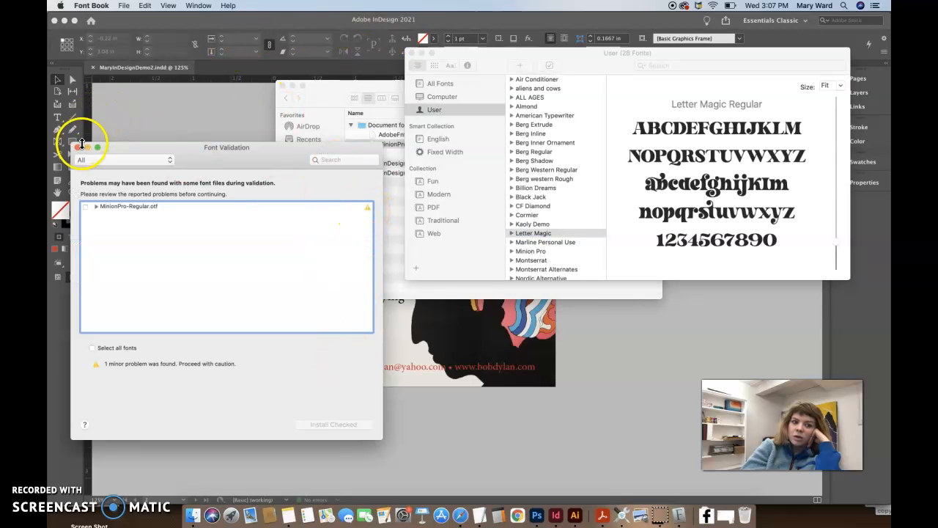
click(78, 146)
click(412, 52)
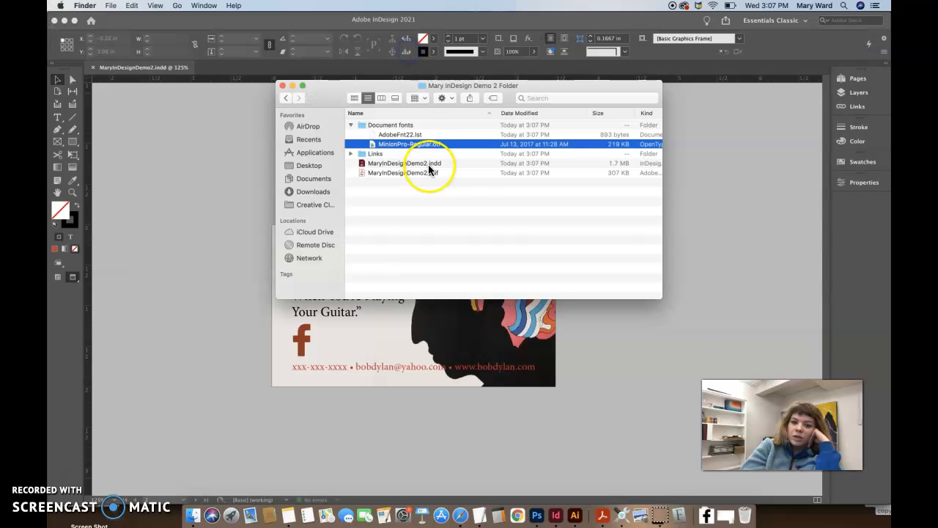
click(350, 125)
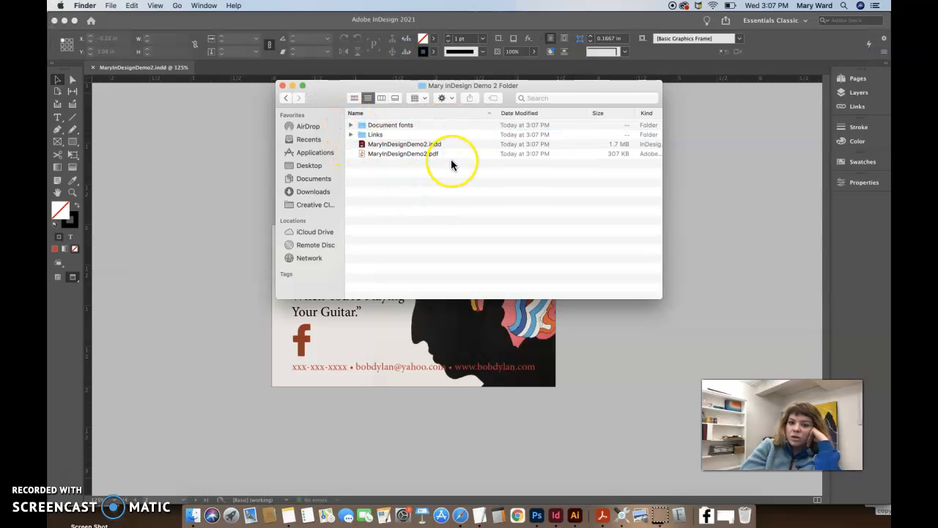
Review the packaged MaryInDesignDemo2.pdf in Acrobat, closing it and the Finder window when done
double_click(406, 153)
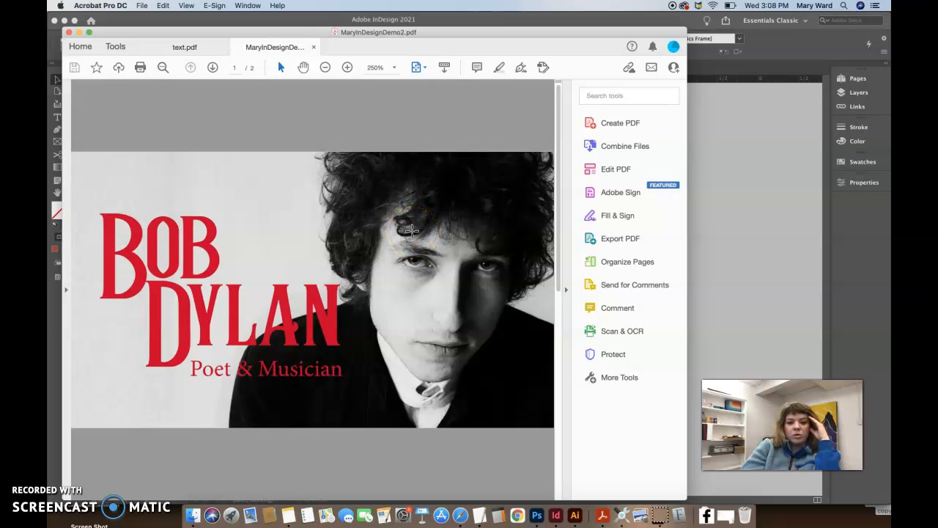
click(69, 32)
click(406, 274)
click(284, 86)
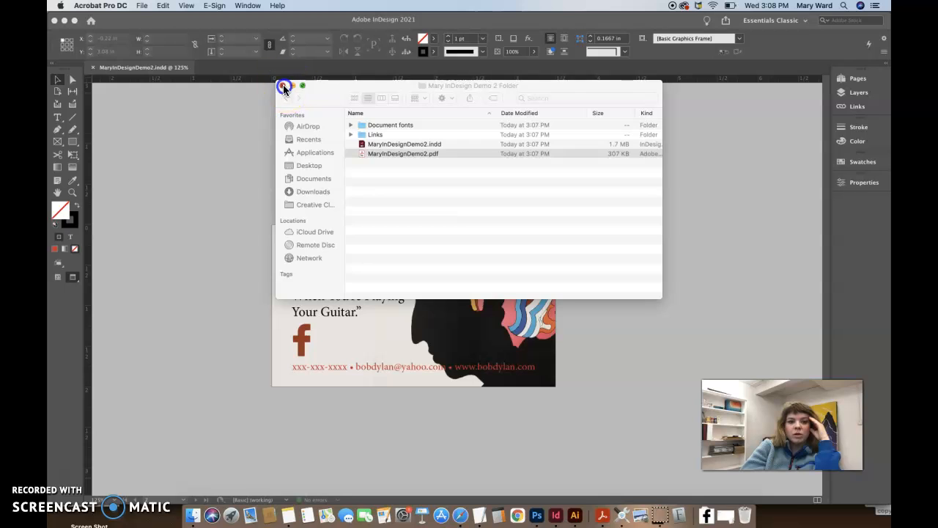
Return to InDesign and compare the card's back in Normal and Preview screen modes
click(56, 79)
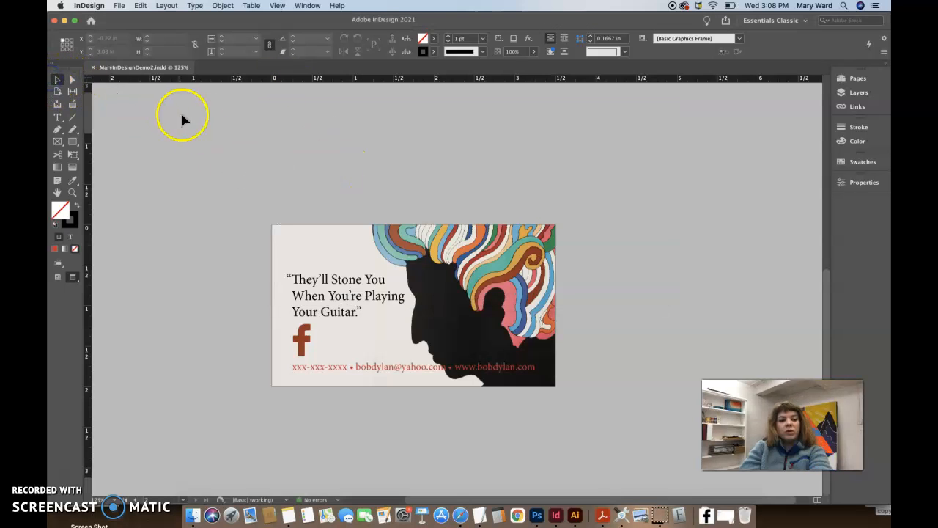
key(w)
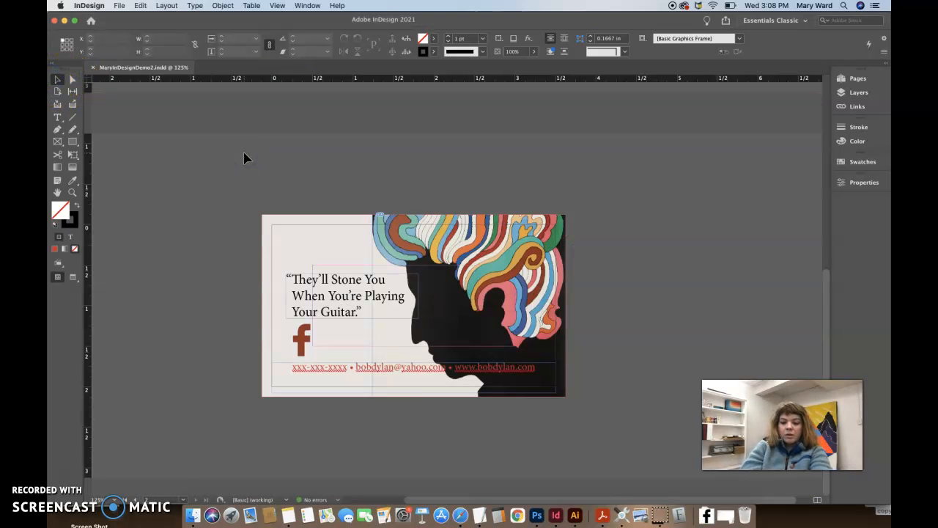
key(w)
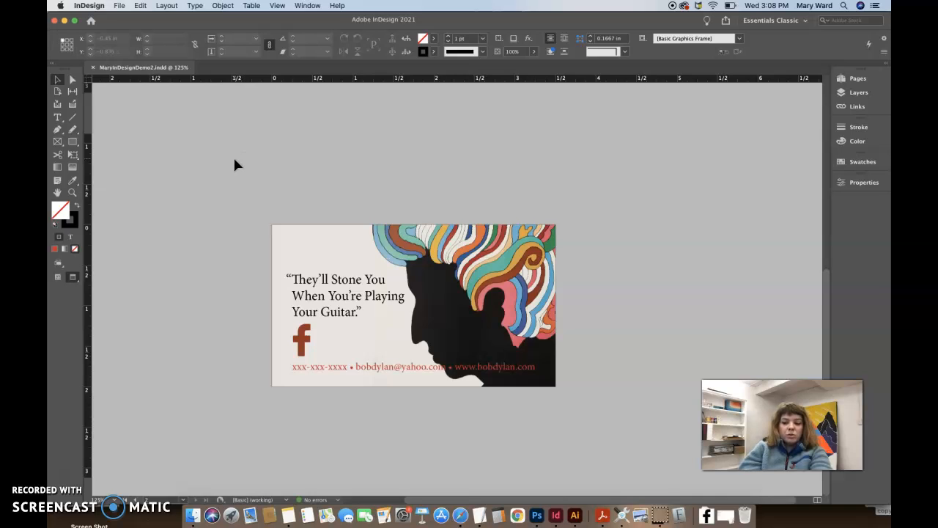
Start an Adobe PDF (Print) export named MaryInDesignDemo2 into Mary InDesign Demo 2 Folder, inside GDSN 231's InDesign Demo 2 folder, replacing the existing PDF
click(119, 5)
click(148, 188)
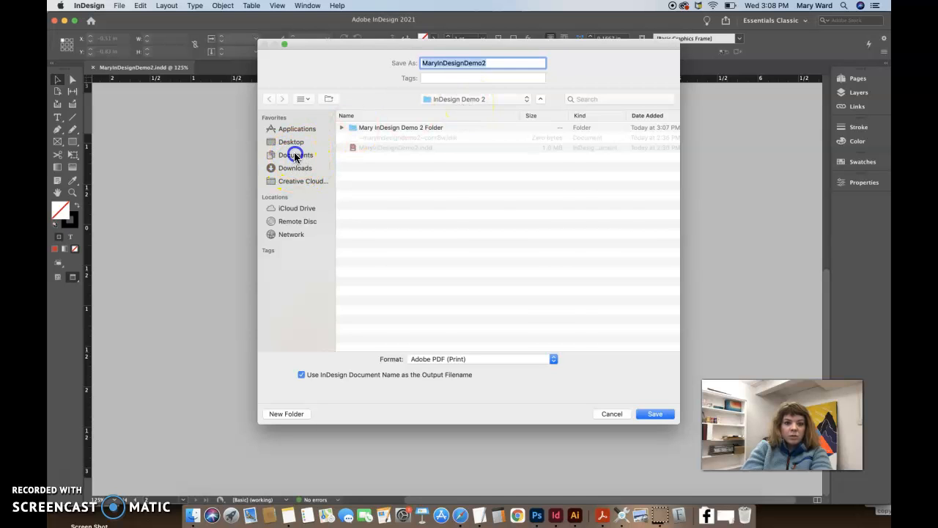
click(296, 154)
scroll(387, 214, down, 2)
scroll(387, 214, down, 3)
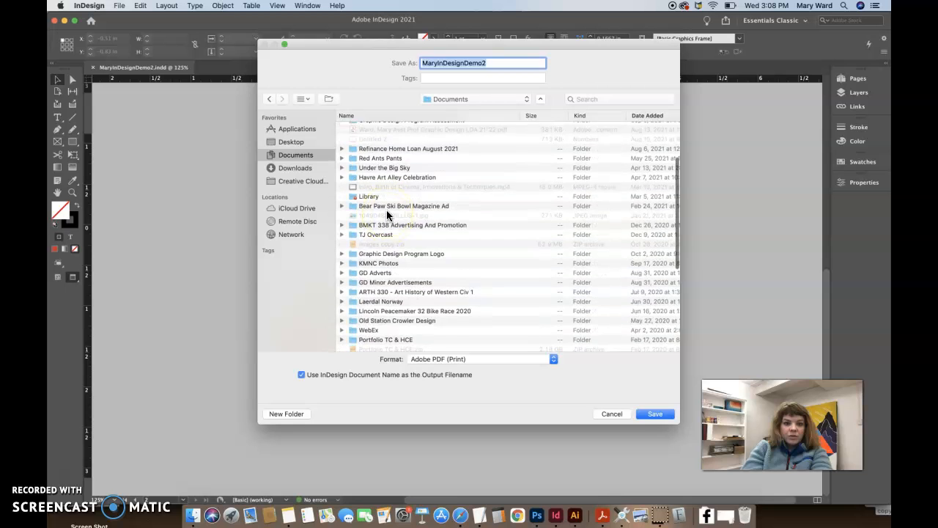
scroll(387, 214, up, 1)
scroll(387, 214, down, 5)
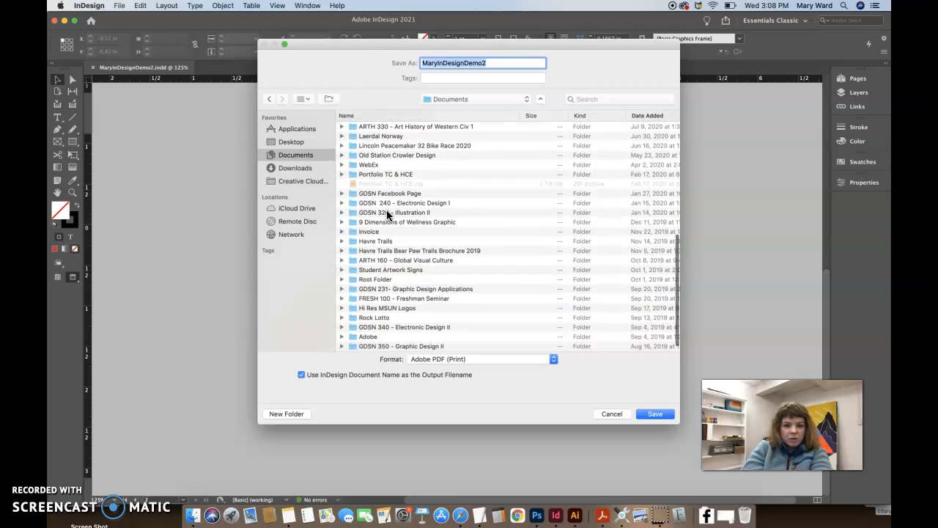
double_click(398, 297)
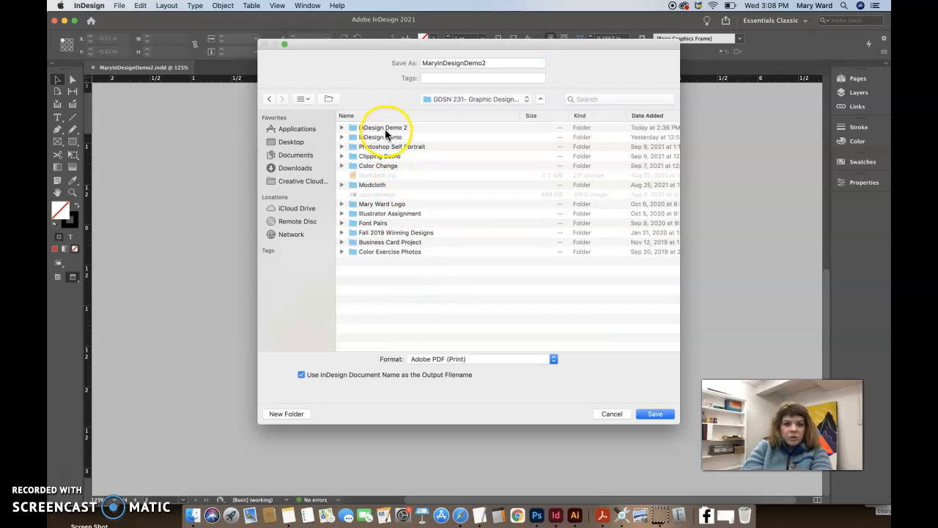
double_click(382, 128)
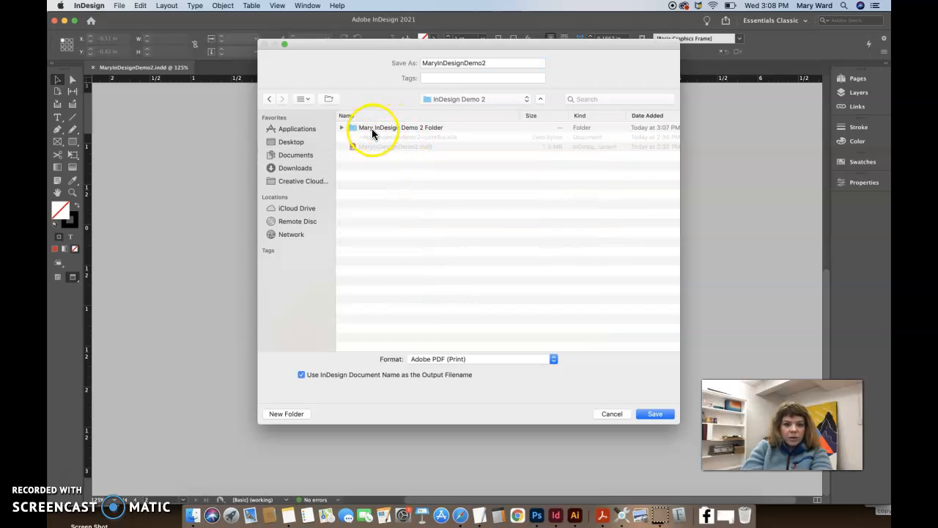
double_click(427, 129)
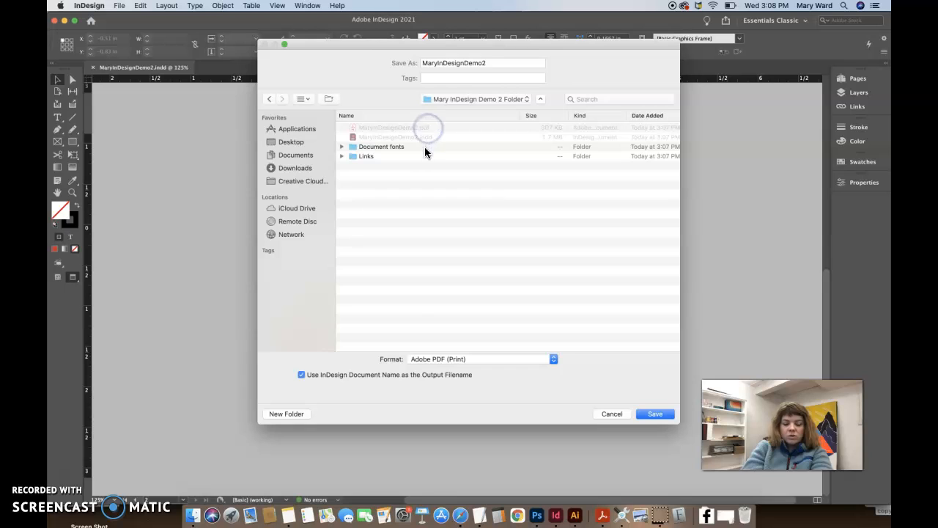
click(405, 151)
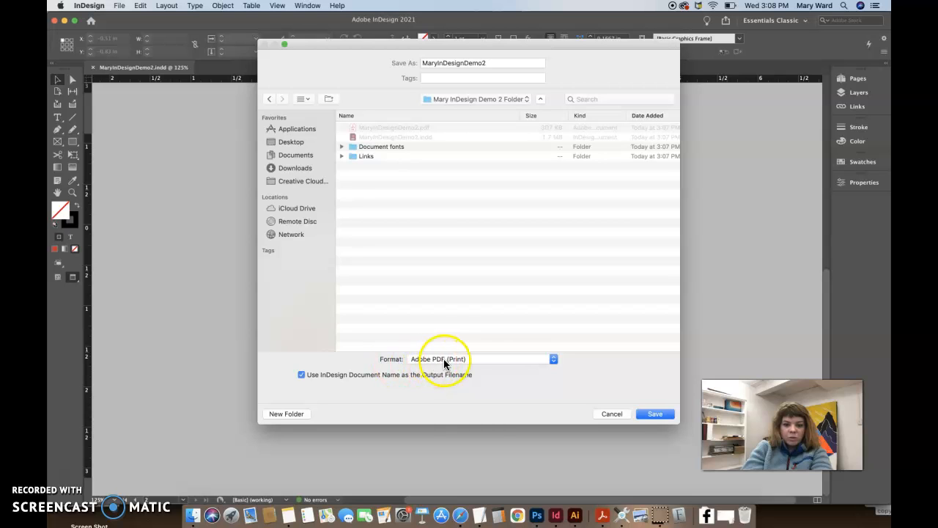
click(654, 413)
click(542, 109)
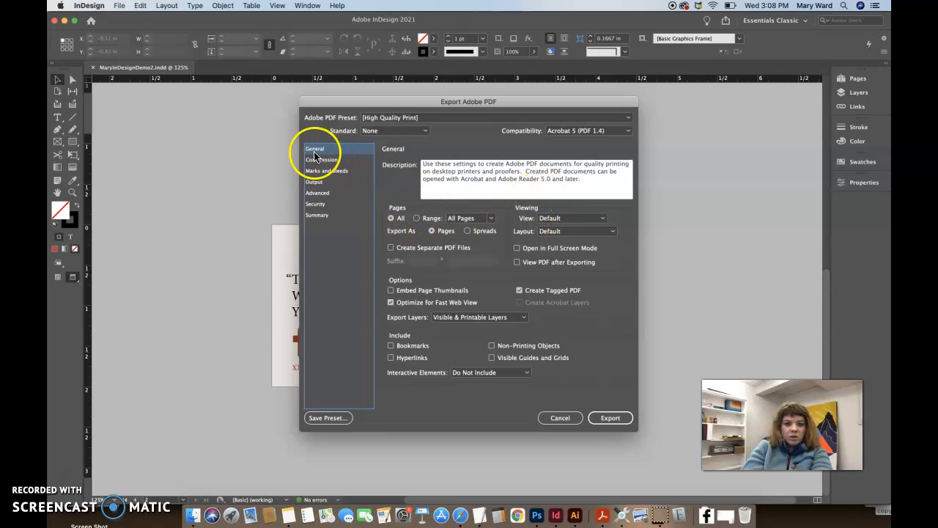
Export the High Quality Print PDF with the document bleed settings and crop marks included
click(326, 170)
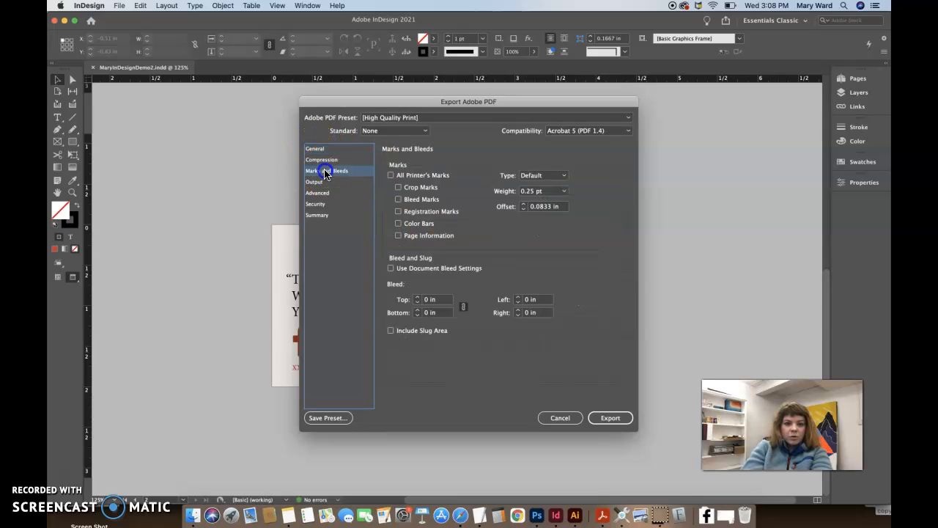
click(390, 270)
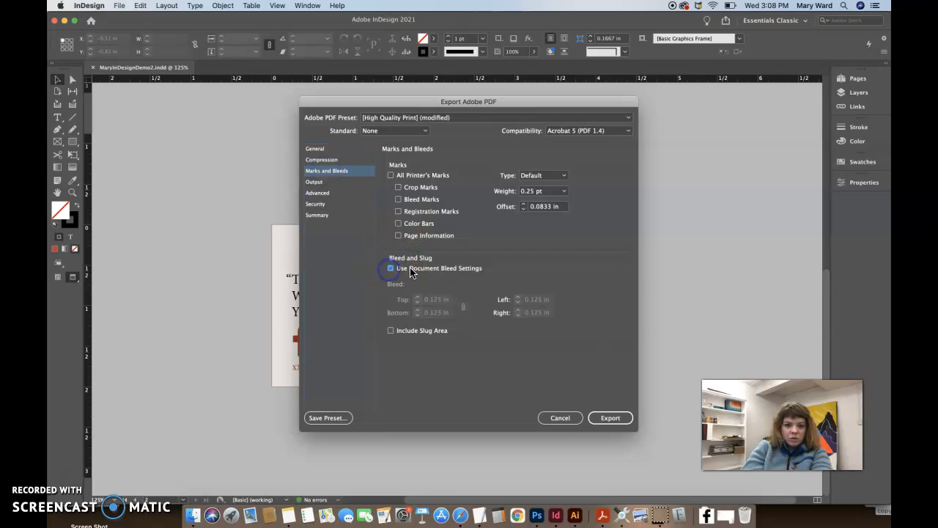
click(399, 187)
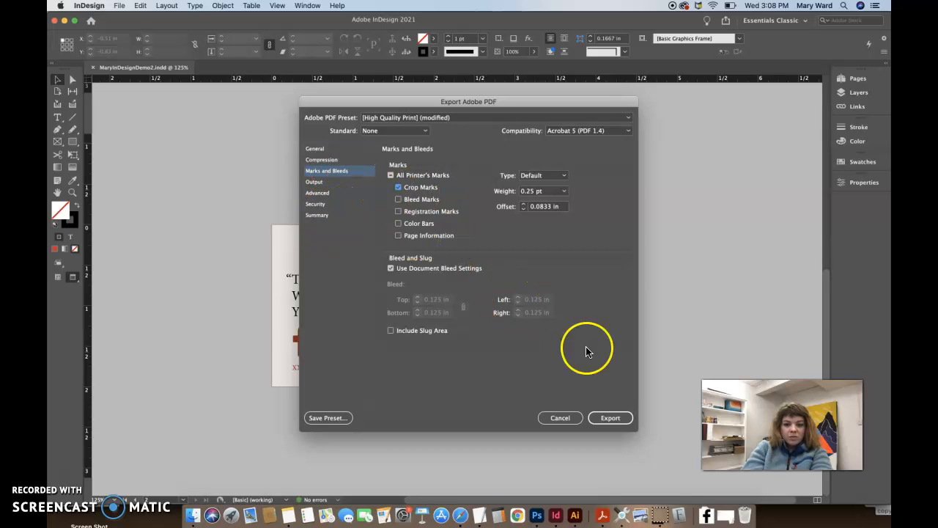
click(608, 417)
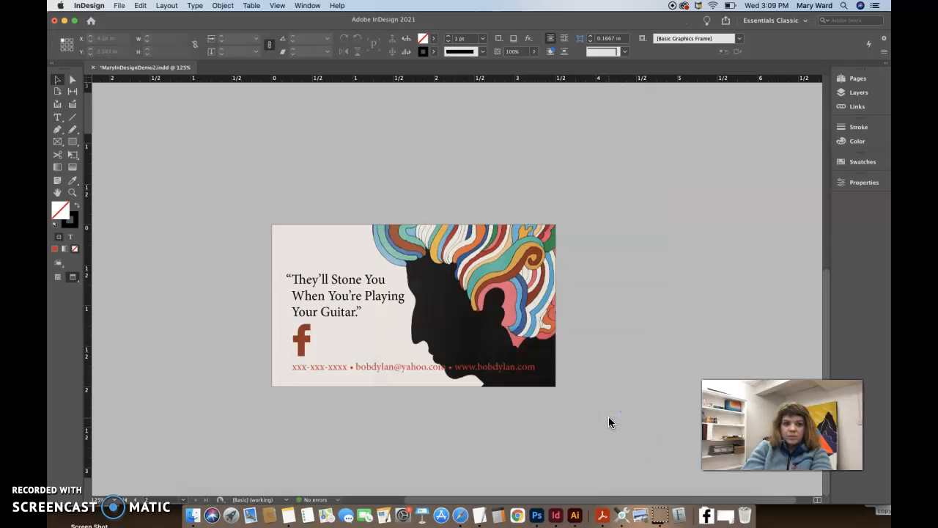
click(533, 387)
Switch to Finder, open MaryInDesignDemo2.pdf from Mary InDesign Demo 2 Folder, and check its bleed and crop marks in Acrobat before closing it
click(193, 514)
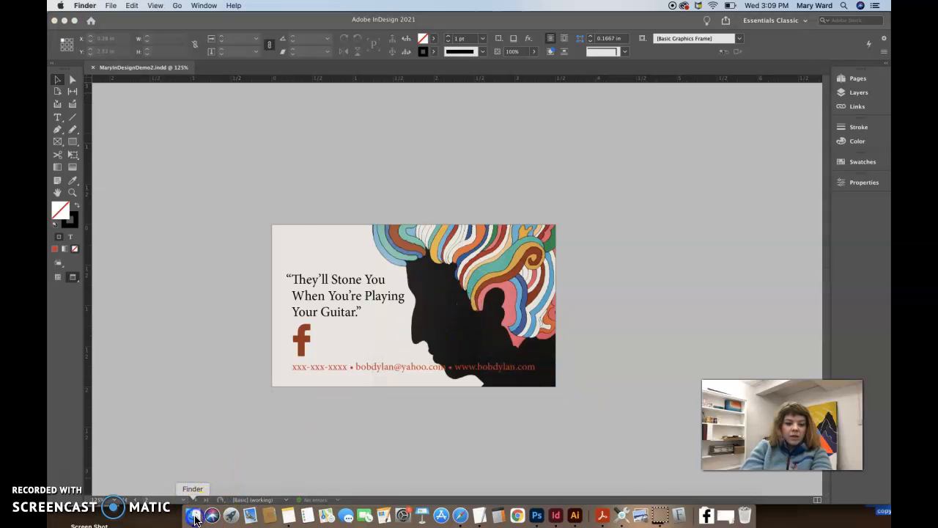
click(310, 182)
double_click(414, 124)
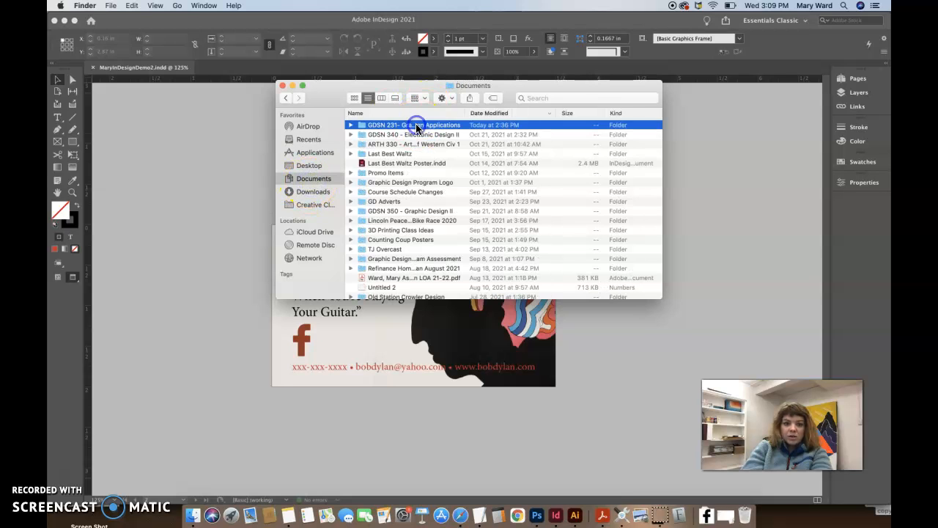
double_click(391, 210)
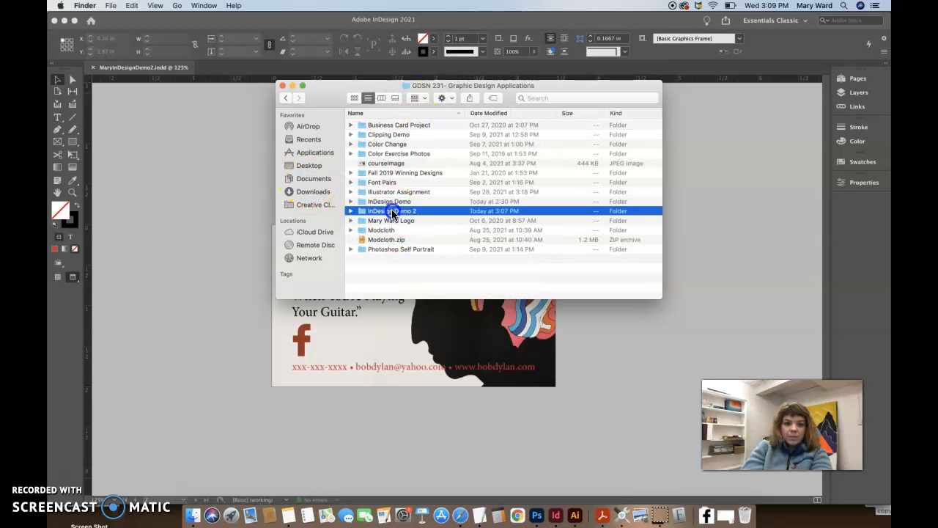
double_click(391, 135)
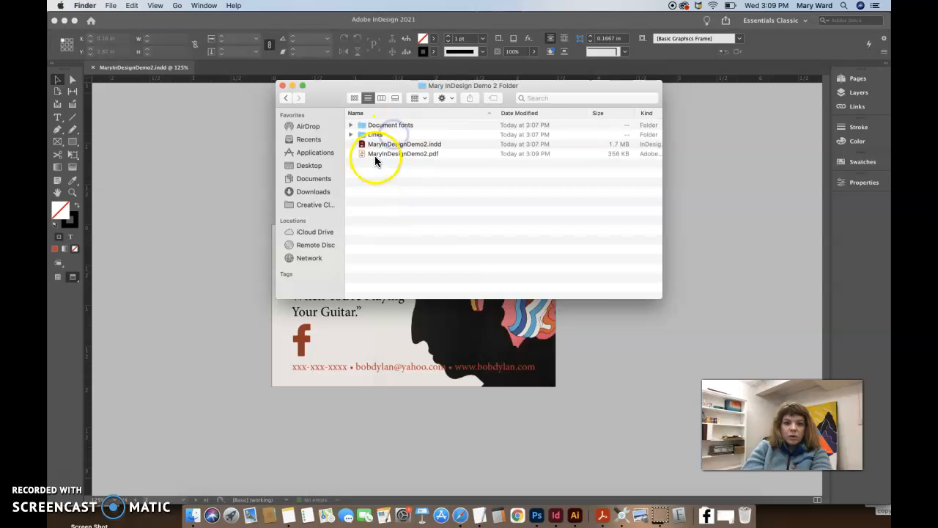
double_click(396, 153)
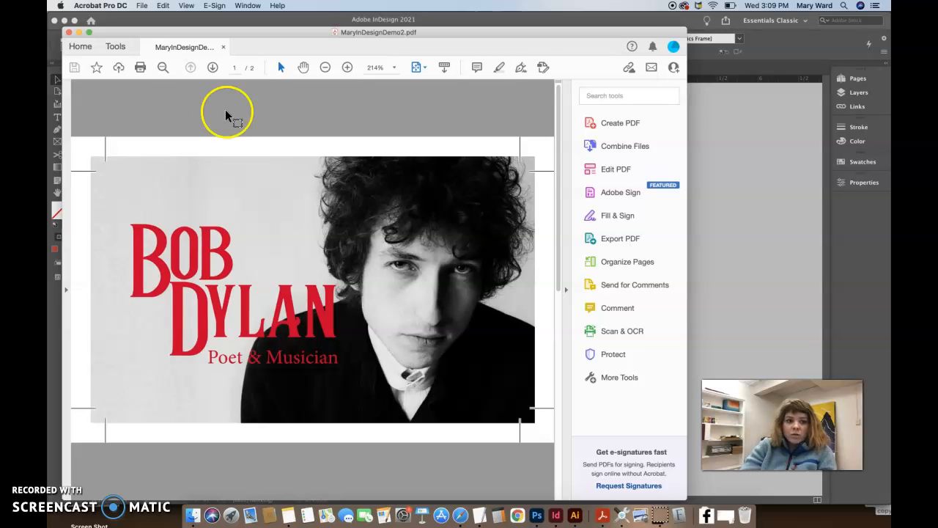
click(69, 32)
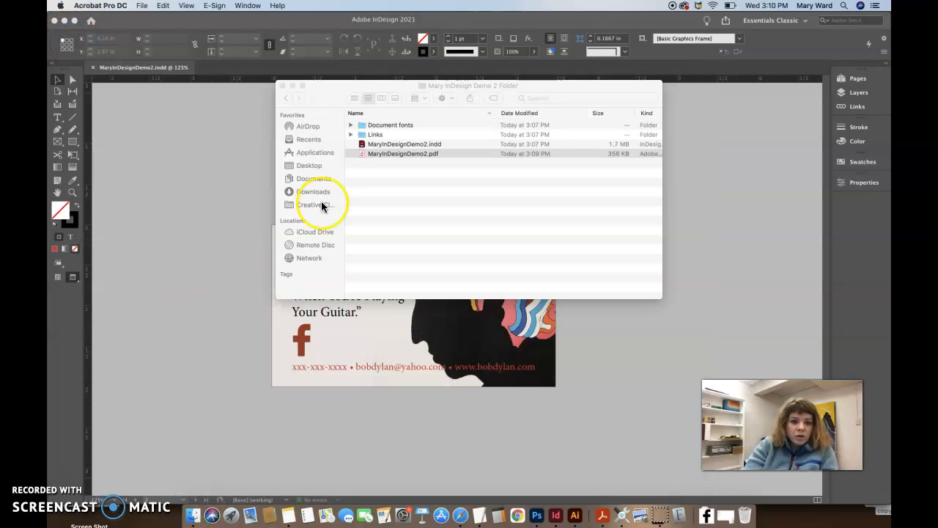
Compress Mary InDesign Demo 2 Folder into a zip archive in the InDesign Demo 2 folder, then close Finder and return to InDesign
click(332, 92)
click(286, 98)
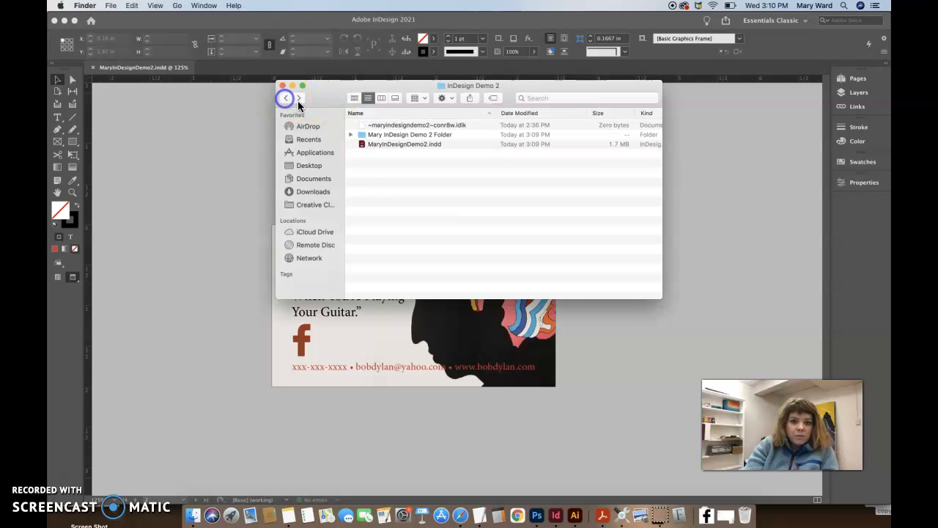
click(397, 135)
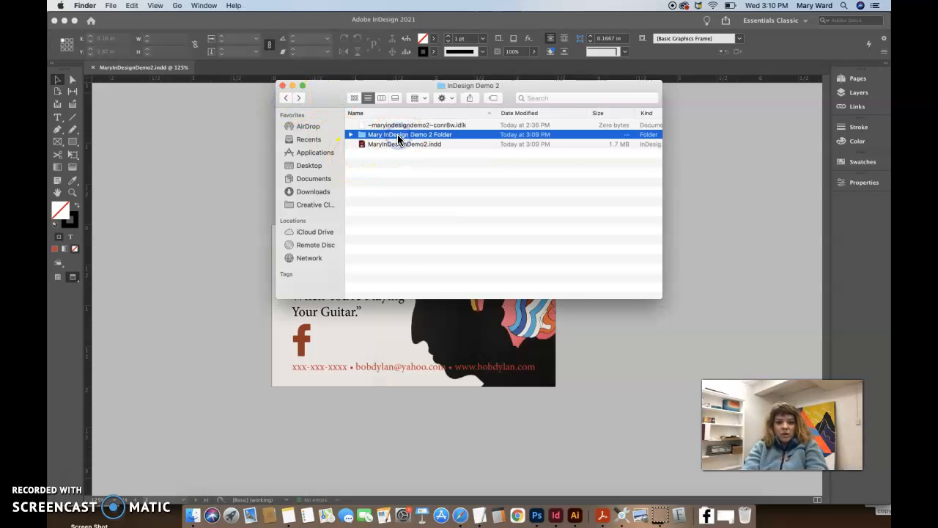
click(397, 135)
right_click(398, 135)
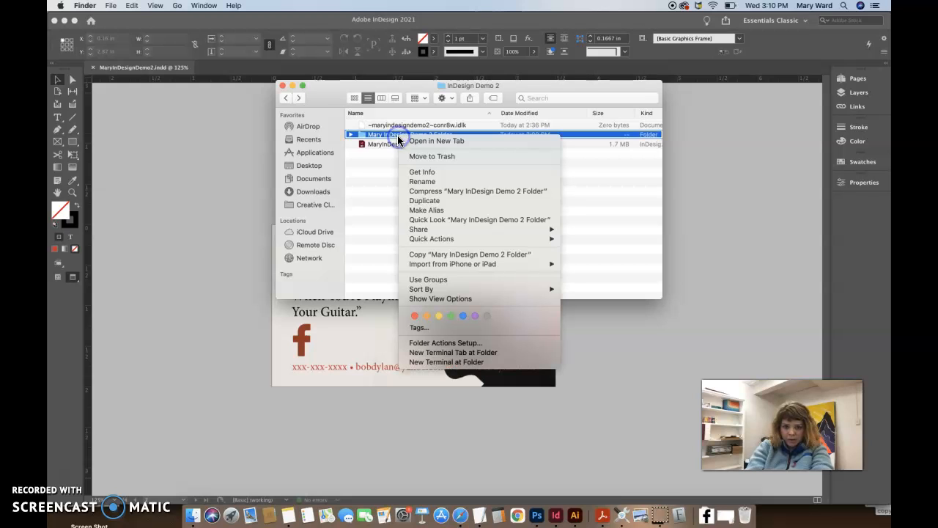
click(439, 190)
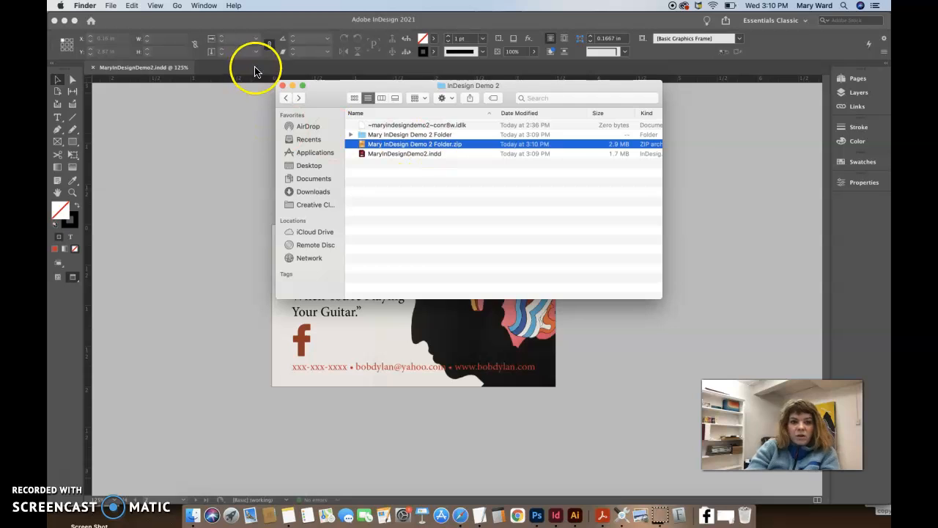
click(282, 86)
click(250, 154)
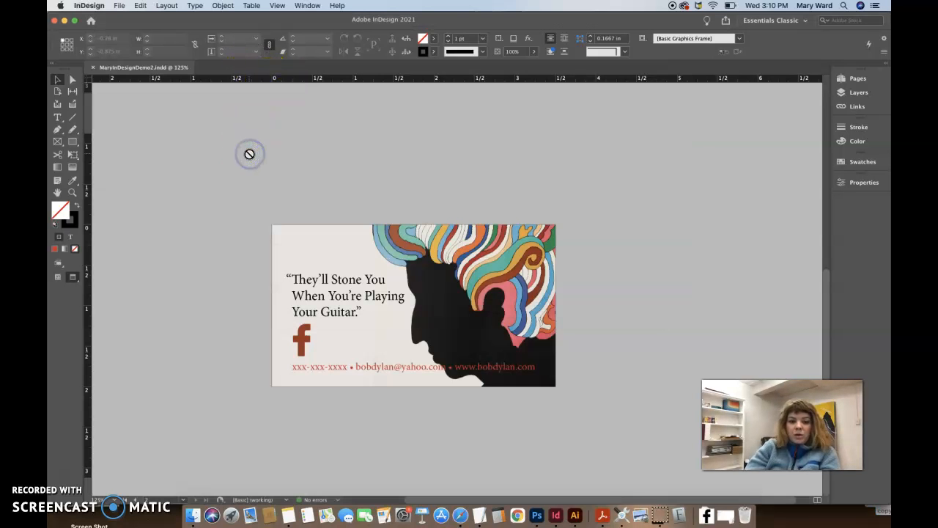